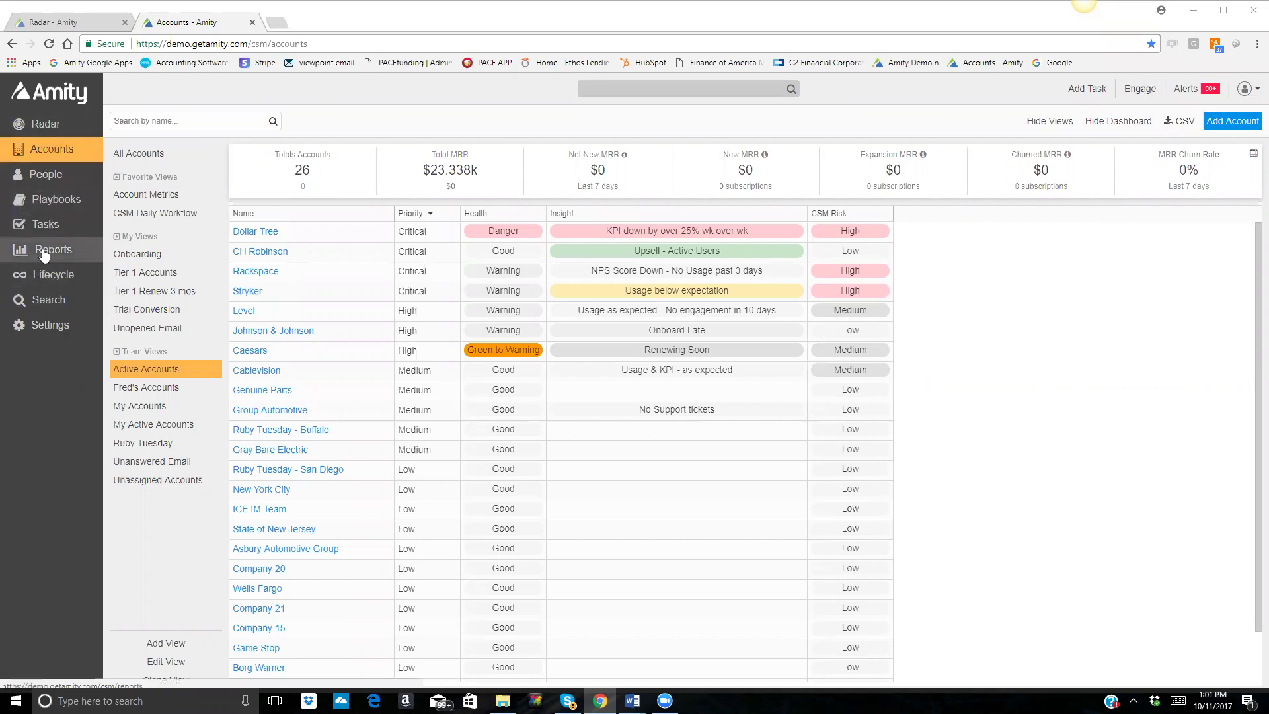
# Look through the playbooks, tasks and email templates pages in the workspace settings
pyautogui.click(43, 327)
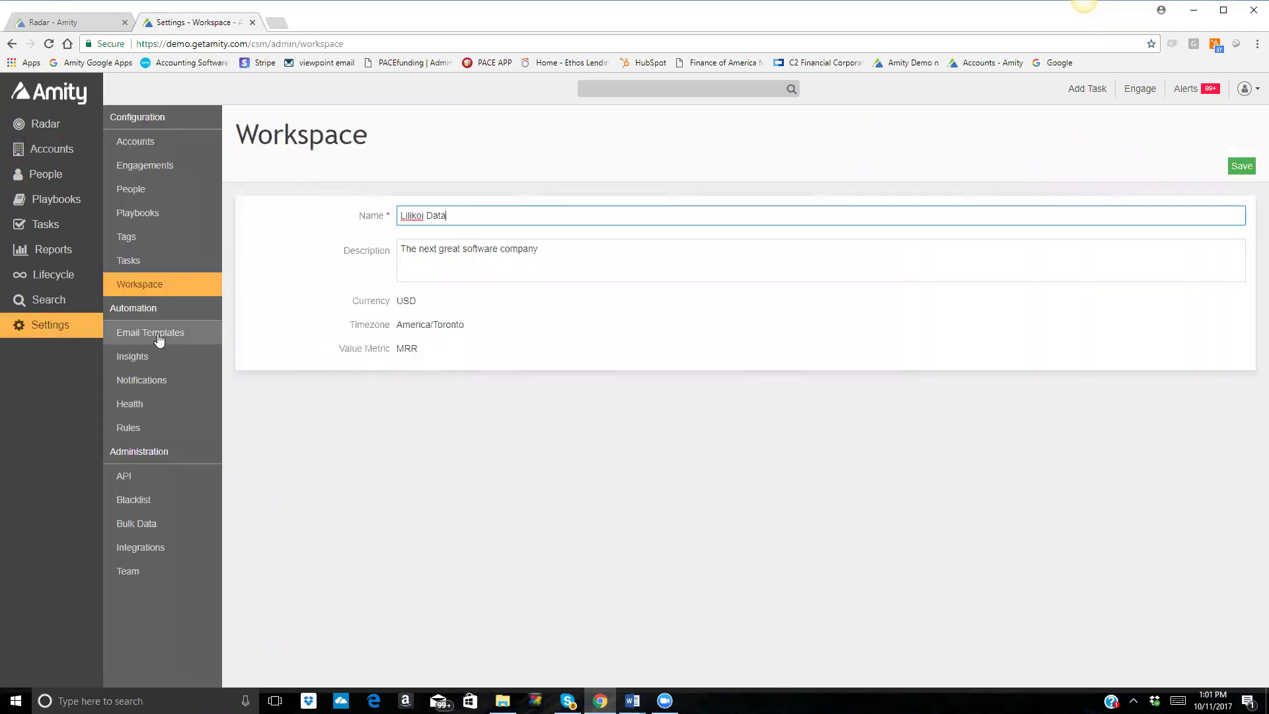
pyautogui.click(151, 212)
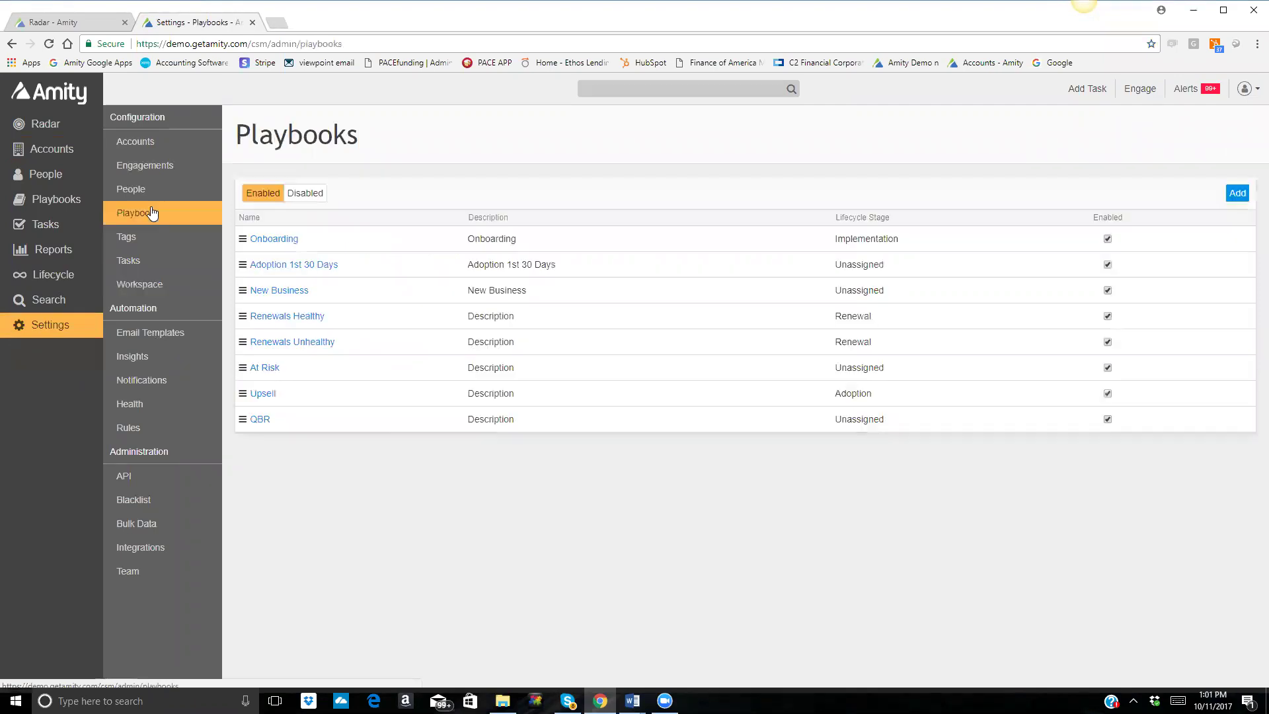
pyautogui.click(127, 263)
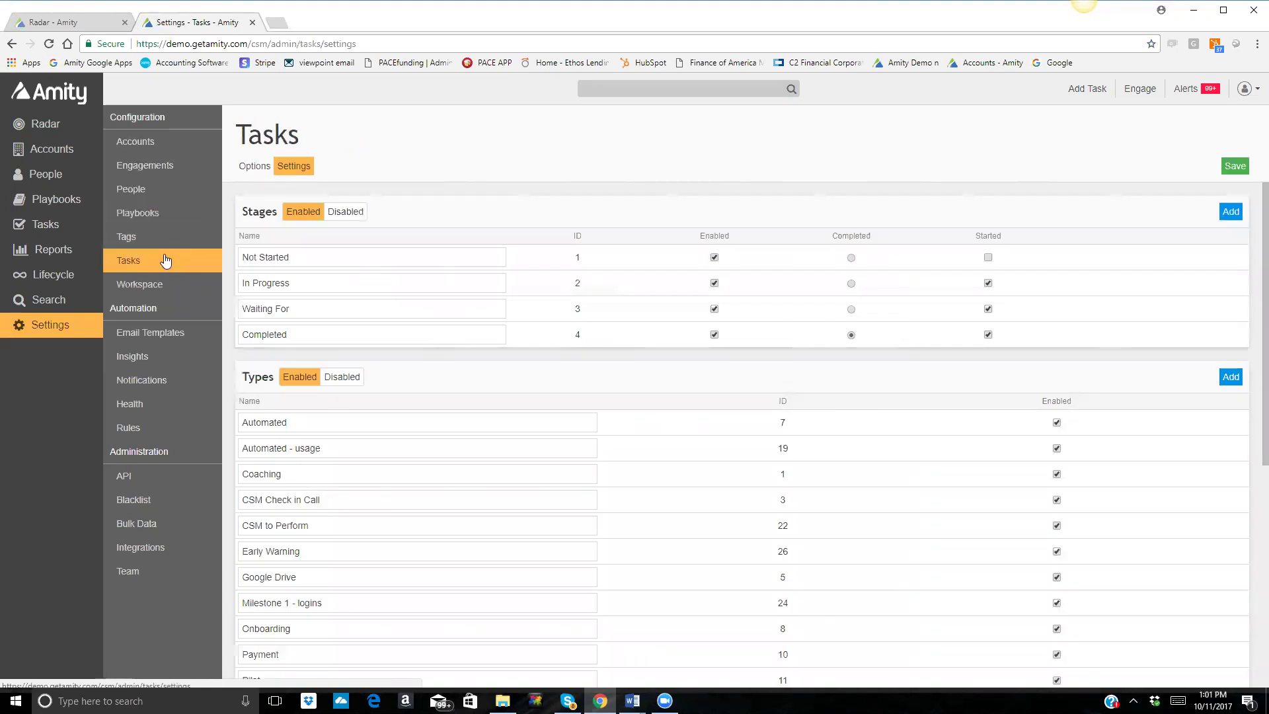
pyautogui.click(133, 337)
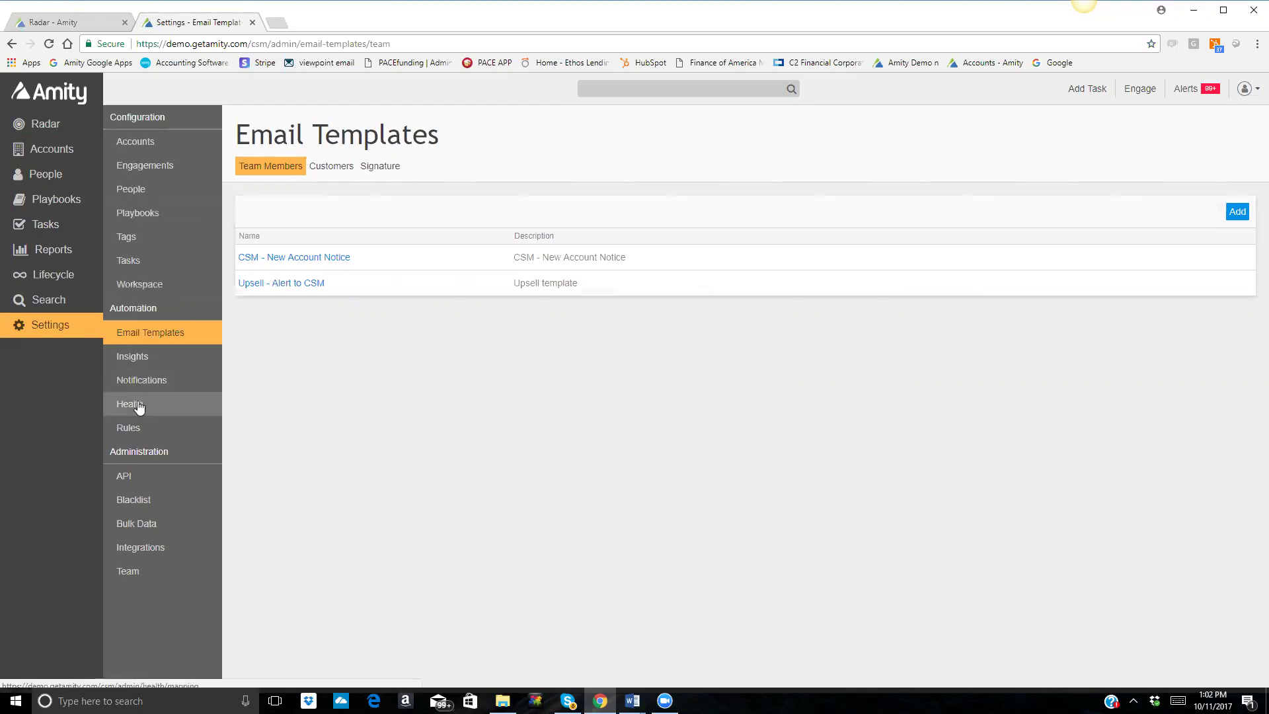
# Start a new automation rule and name it "Onboard"
pyautogui.click(132, 424)
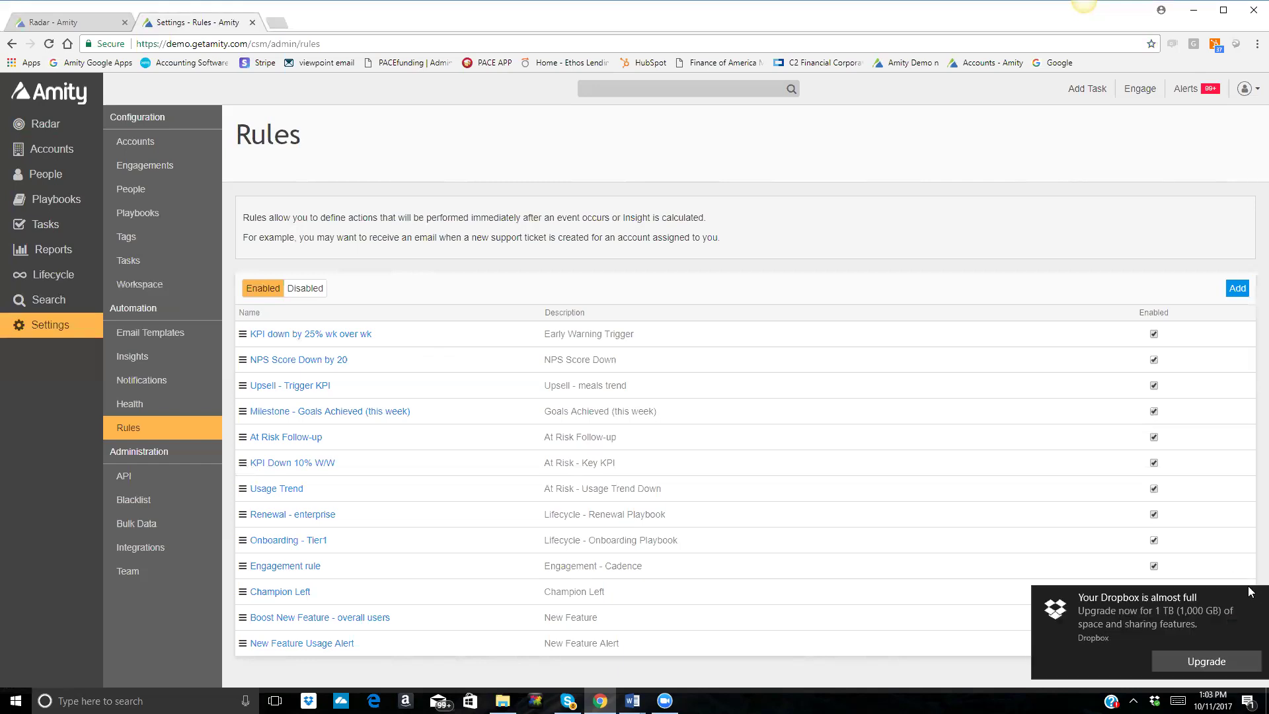
pyautogui.click(1256, 597)
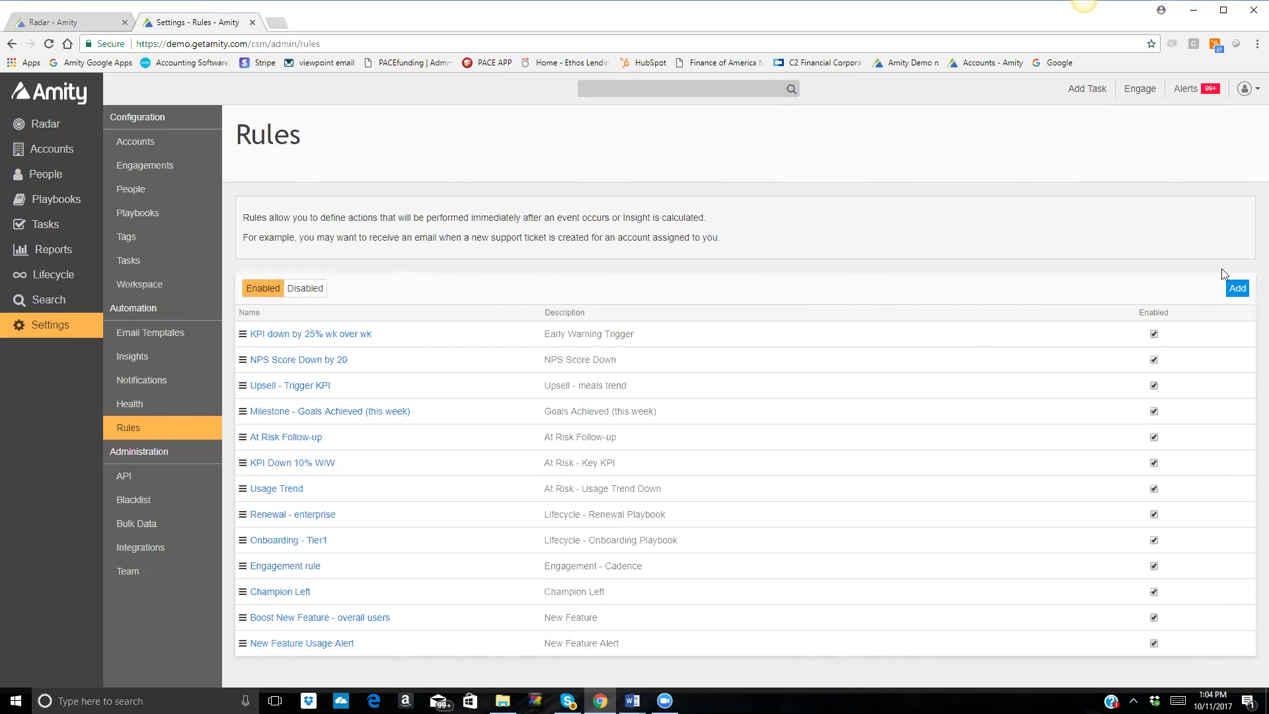
pyautogui.click(1230, 289)
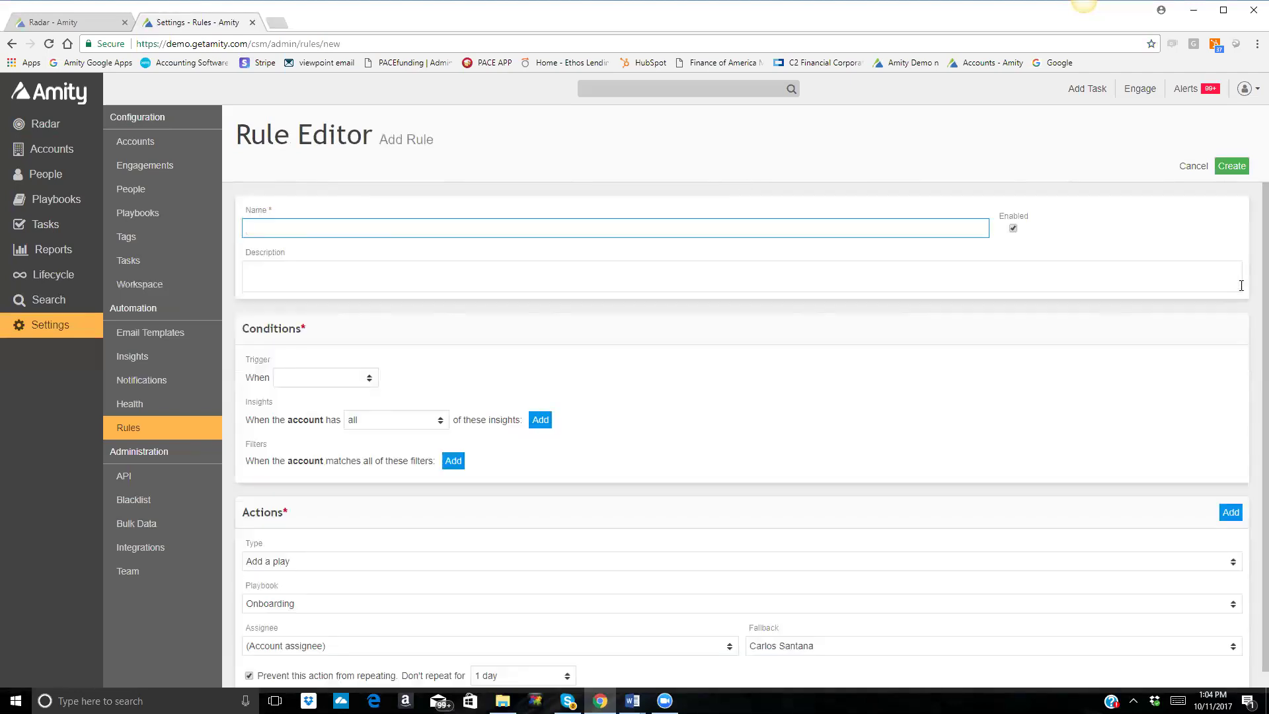
pyautogui.write('Onbaoard')
pyautogui.press('BackSpace')
pyautogui.press('BackSpace')
pyautogui.write('oard')
# Set the rule's trigger to fire when an account is created
pyautogui.click(306, 378)
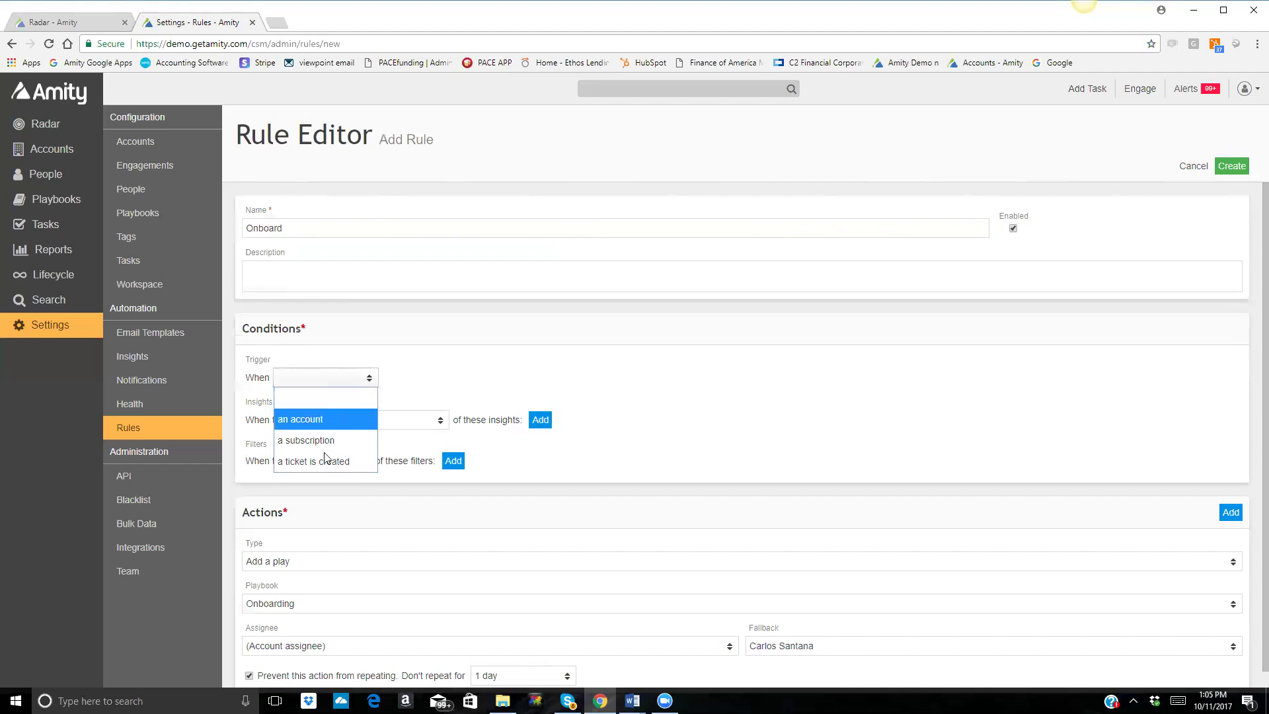
pyautogui.click(299, 420)
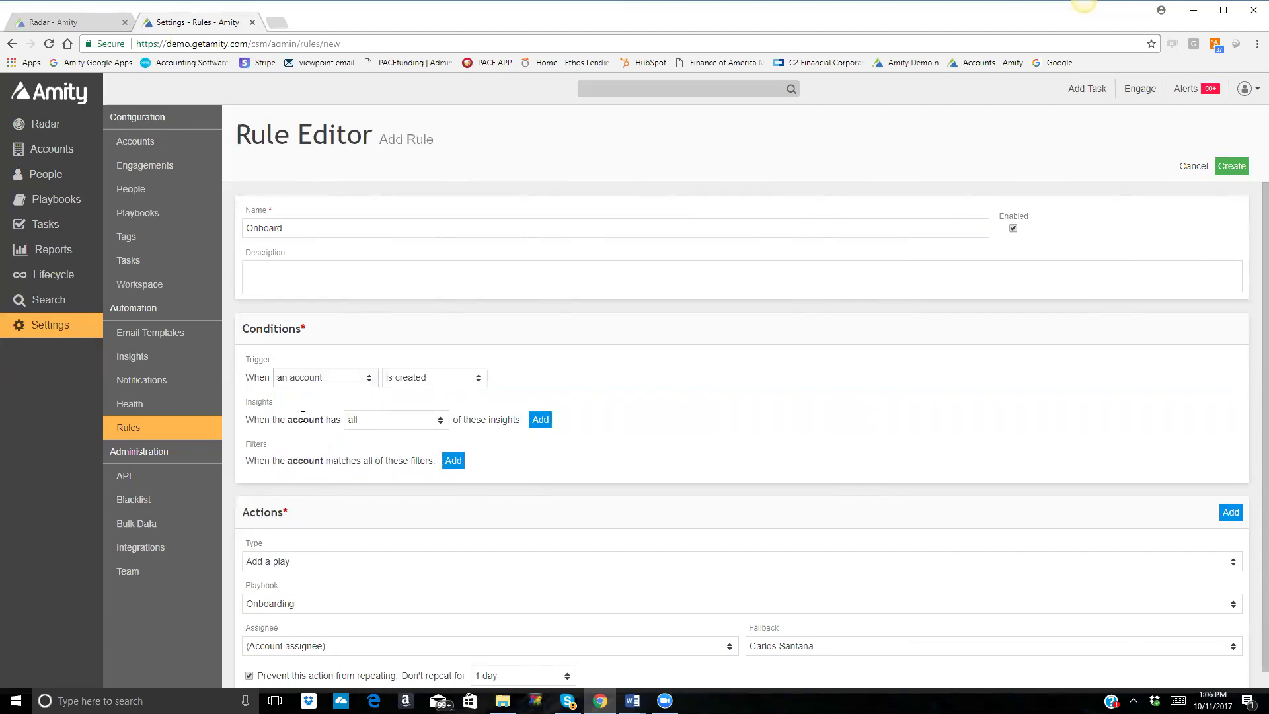
pyautogui.click(443, 380)
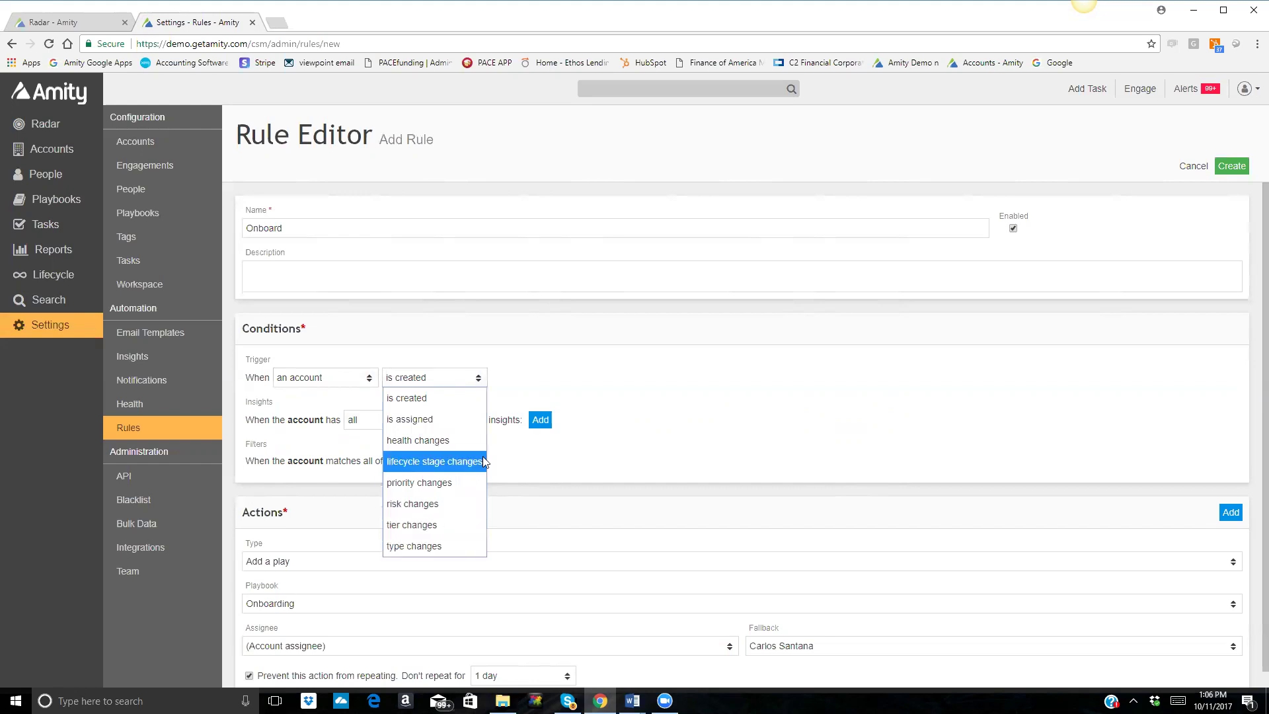
pyautogui.click(408, 396)
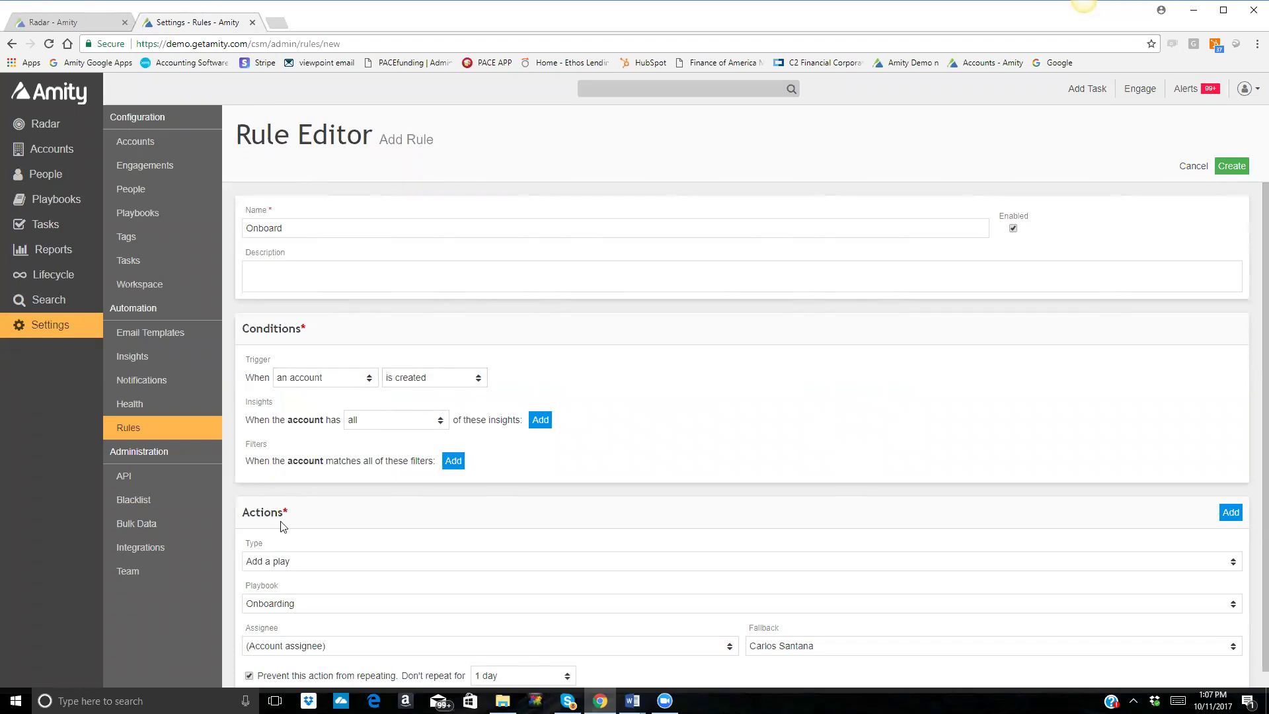
# Set the rule's action to add a play using the Onboarding playbook
pyautogui.click(342, 567)
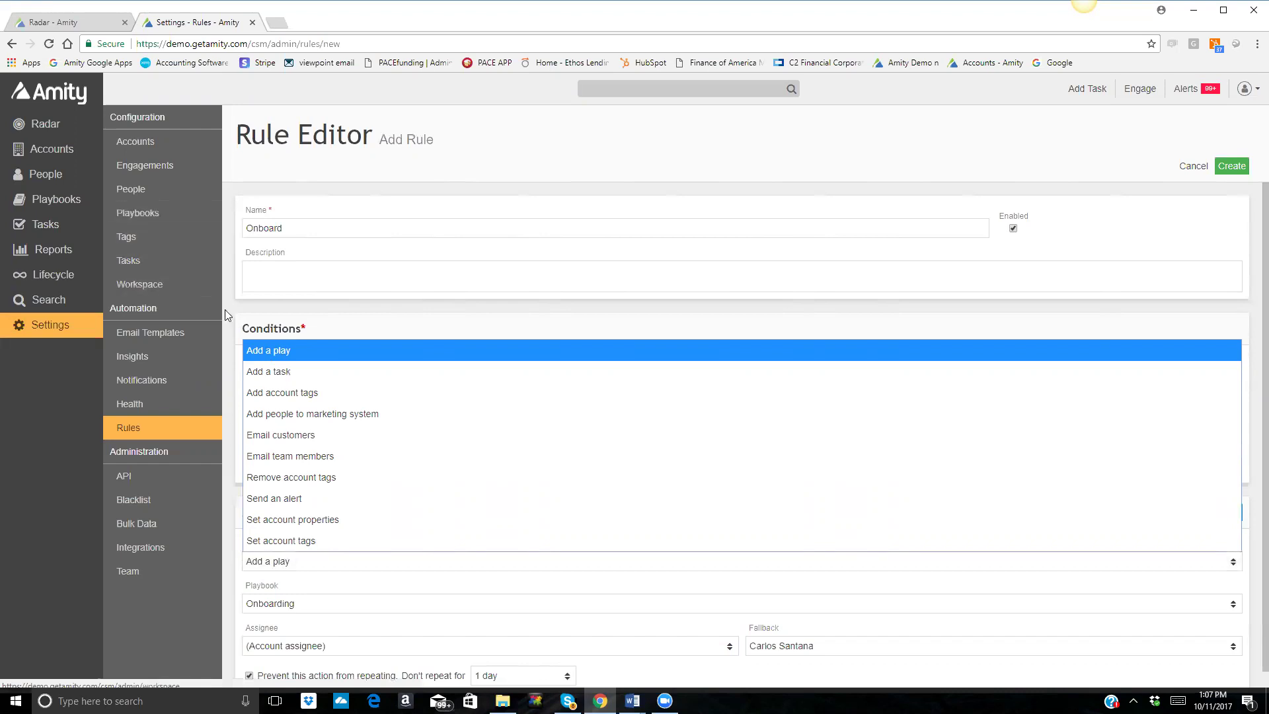
pyautogui.click(280, 350)
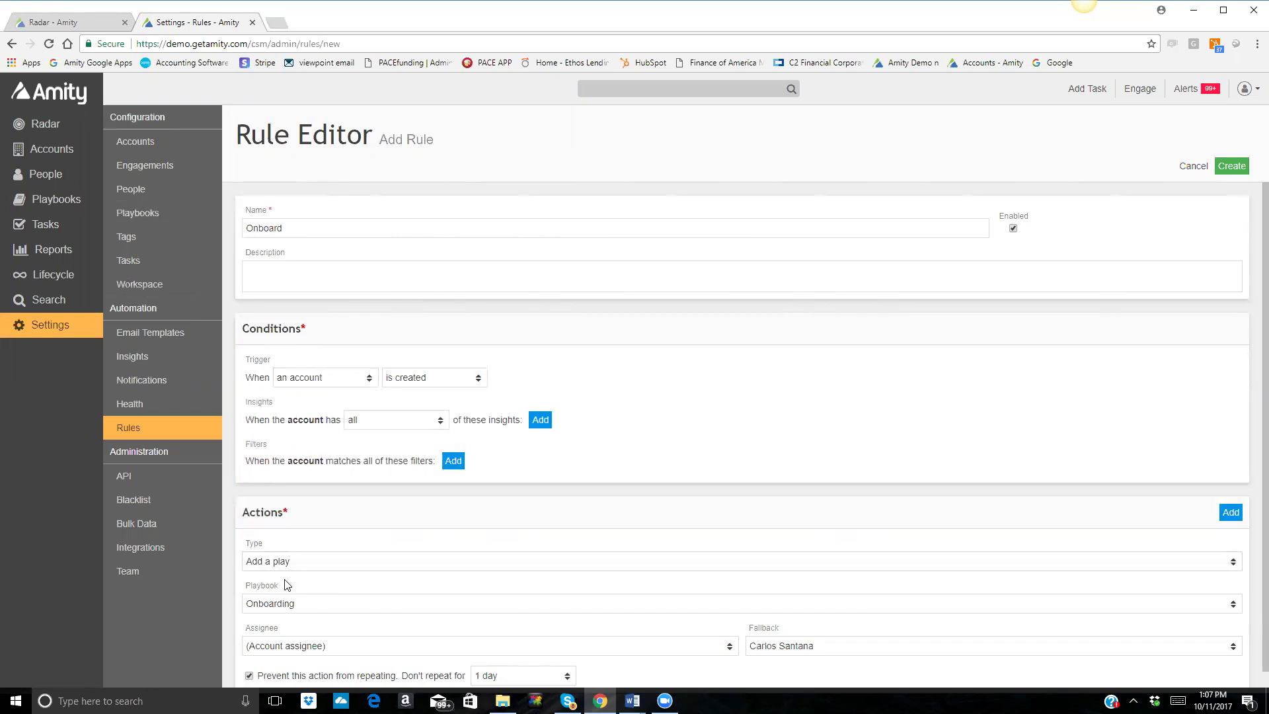
pyautogui.click(341, 607)
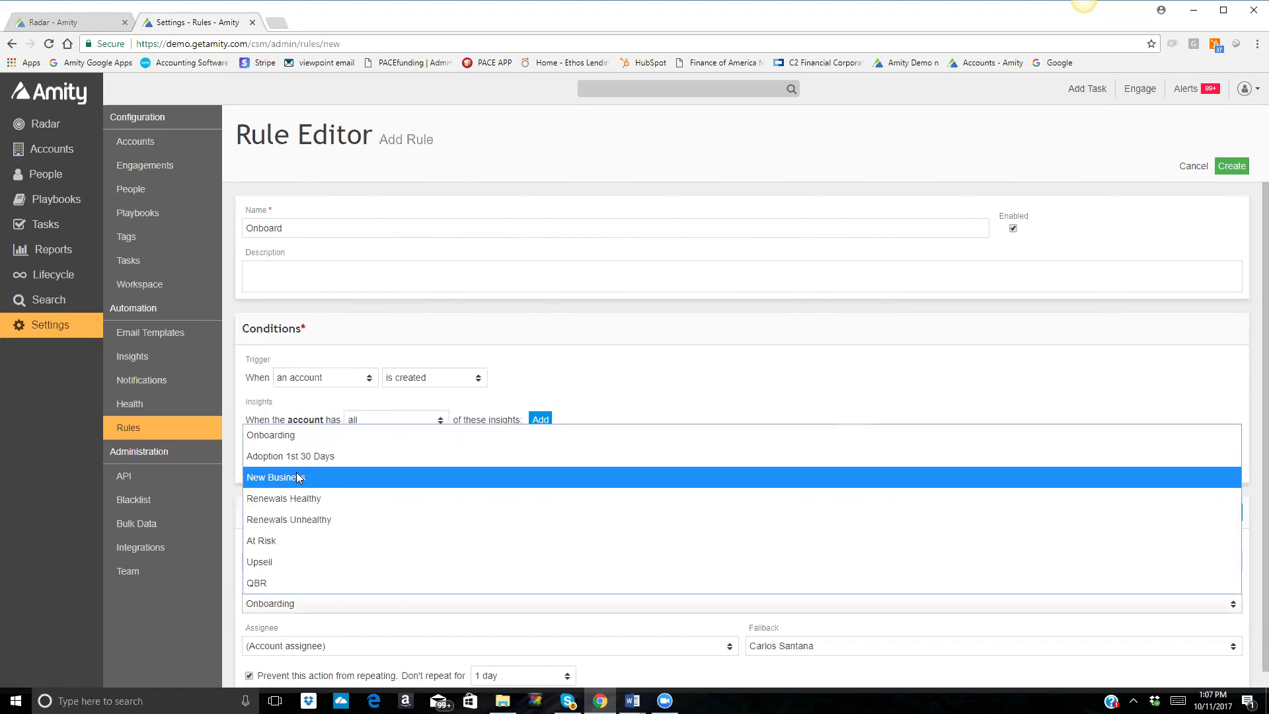
pyautogui.click(289, 437)
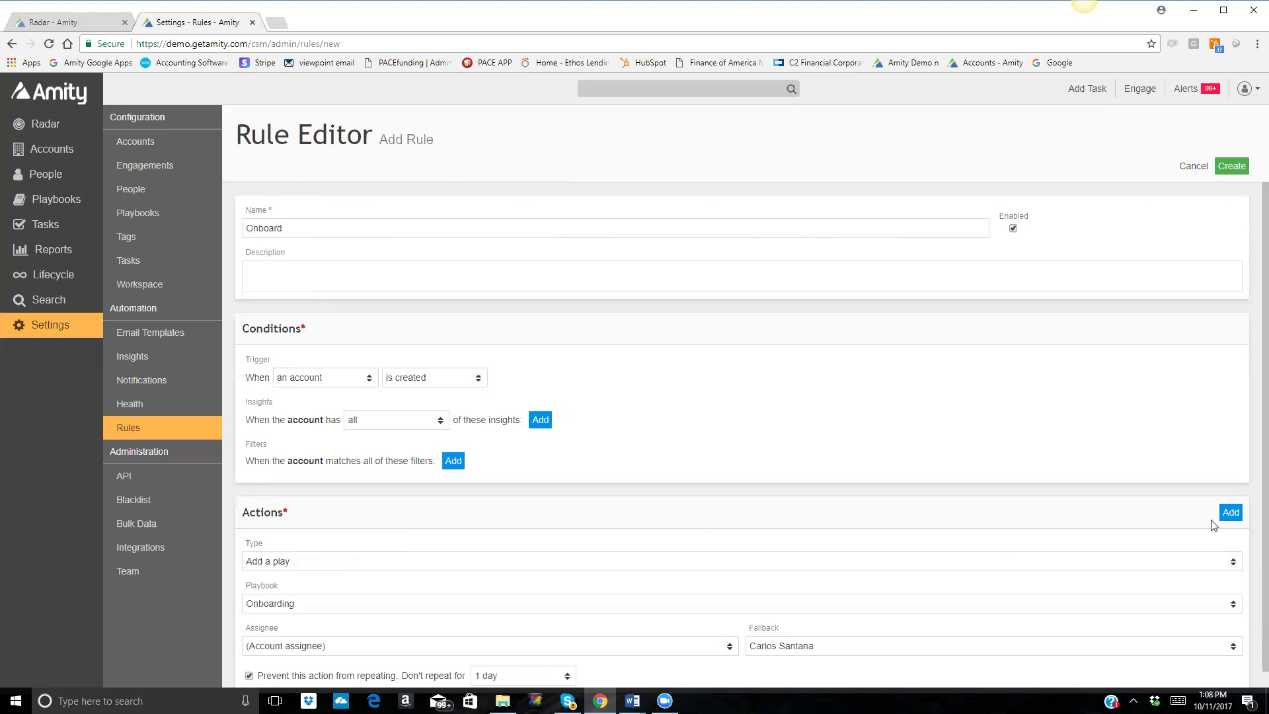
# Add a second action to the rule and set its type to Email customers
pyautogui.click(1231, 515)
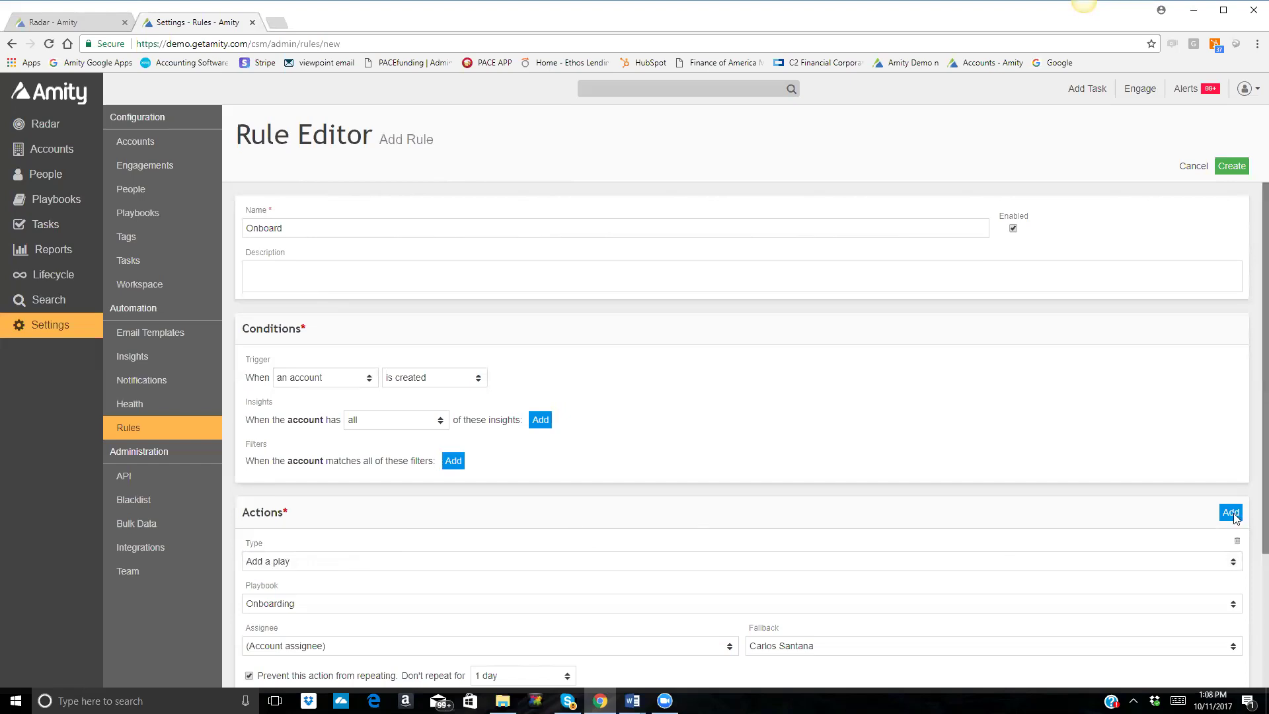
pyautogui.scroll(-3, 1250, 562)
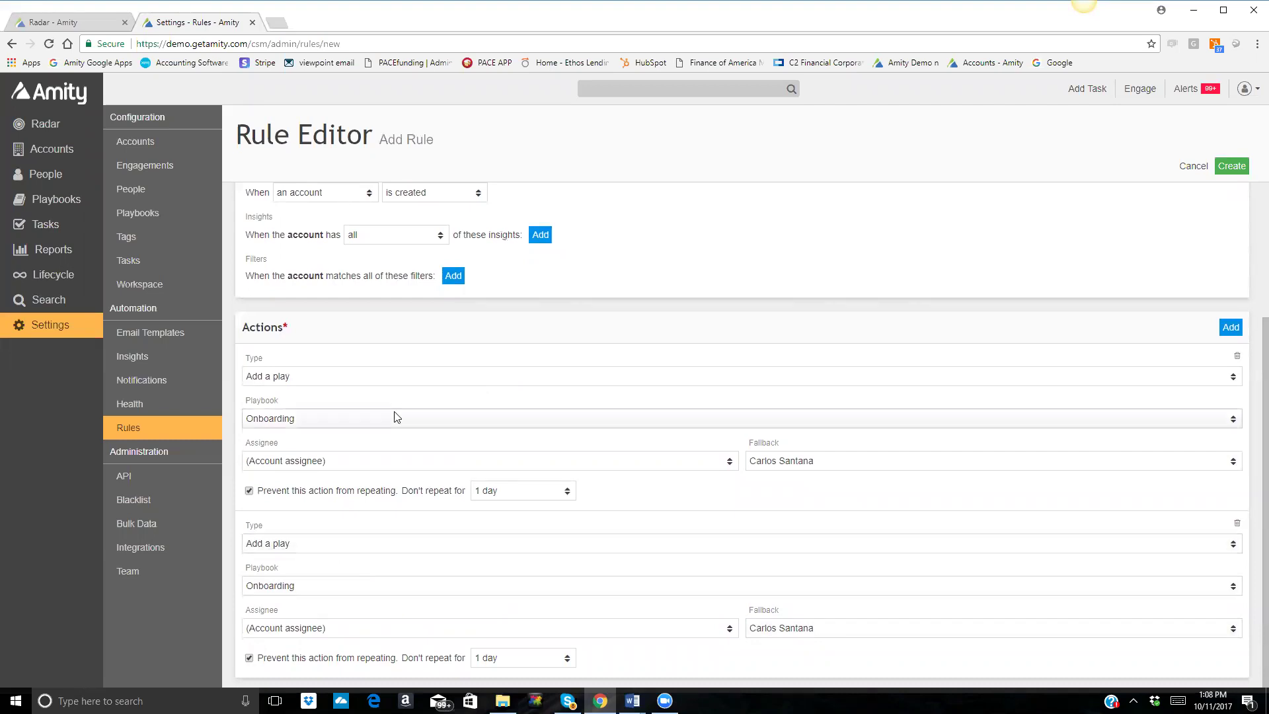
pyautogui.click(360, 378)
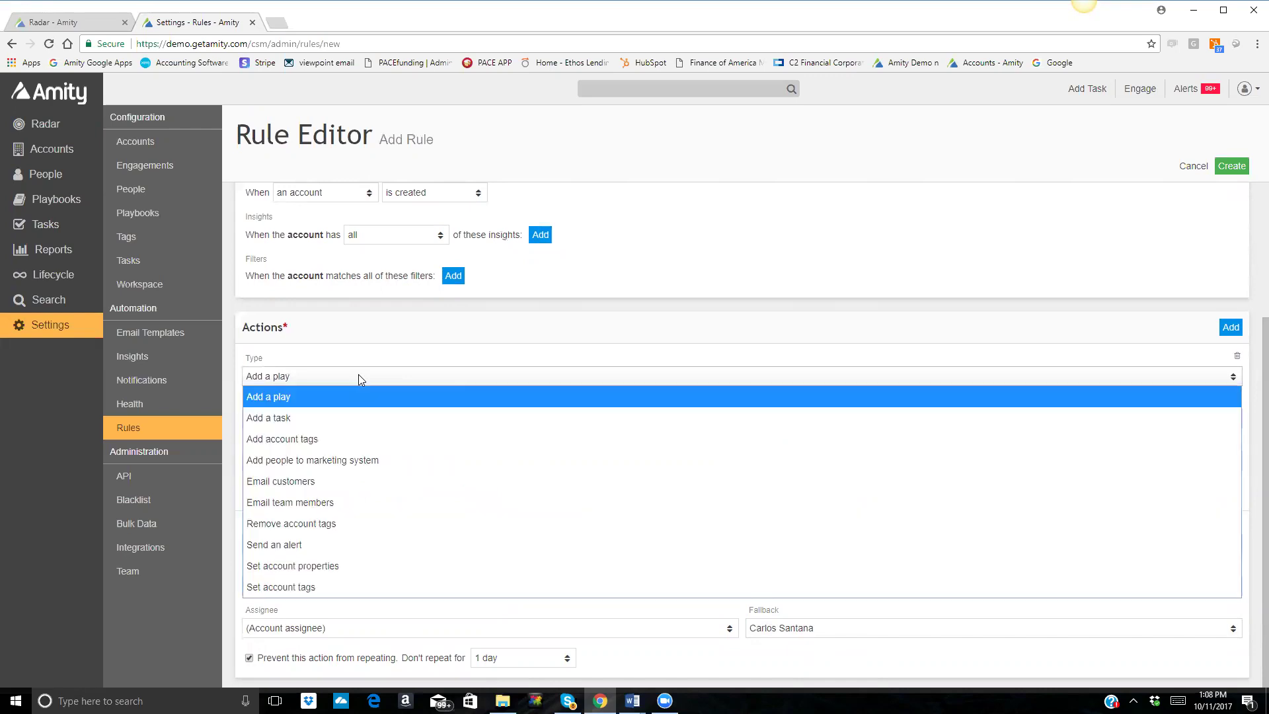
pyautogui.click(281, 481)
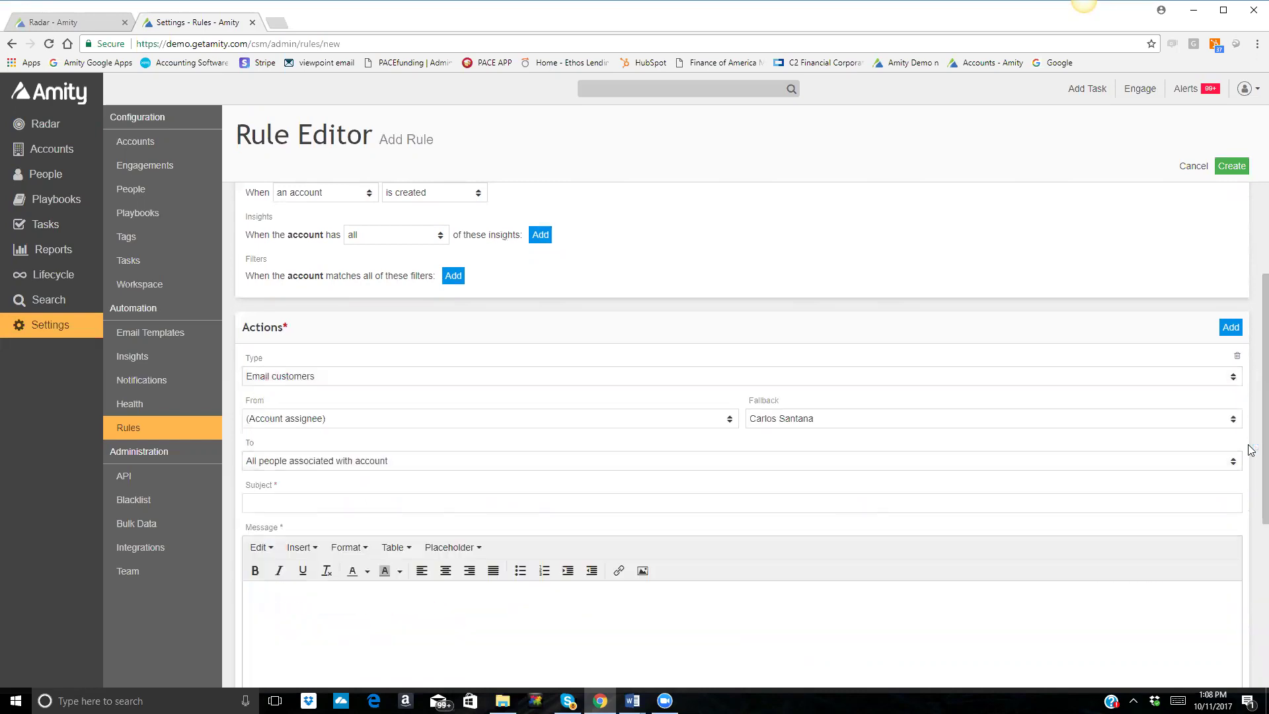
# Import the Welcome email template into the customer email's message
pyautogui.scroll(-3, 1251, 430)
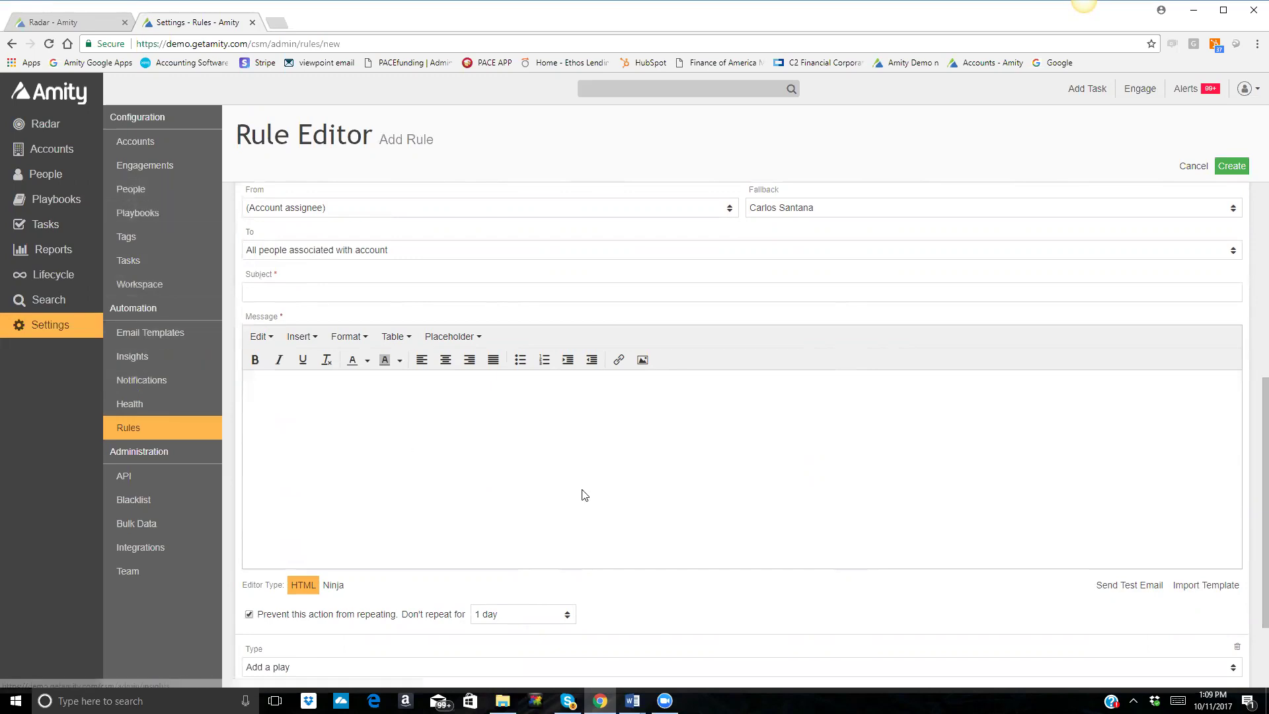
pyautogui.click(1203, 587)
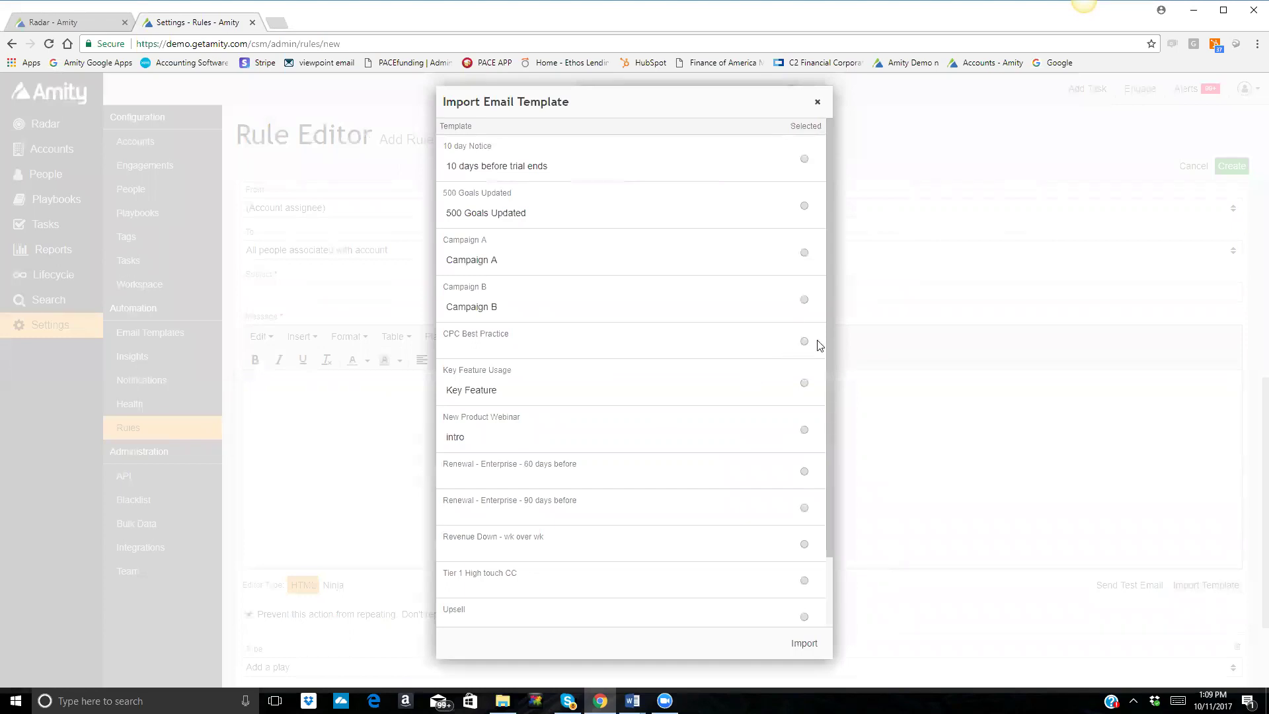
pyautogui.moveTo(827, 325); pyautogui.dragTo(820, 391)
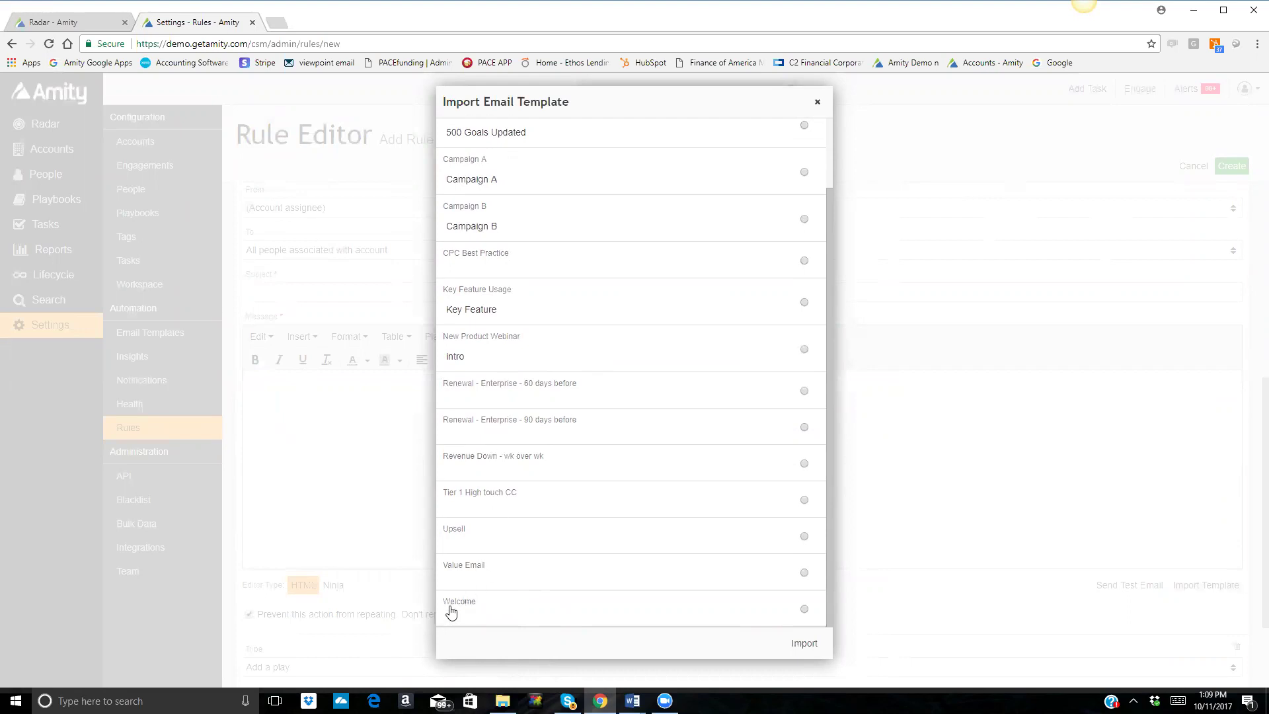
pyautogui.click(804, 610)
pyautogui.click(803, 644)
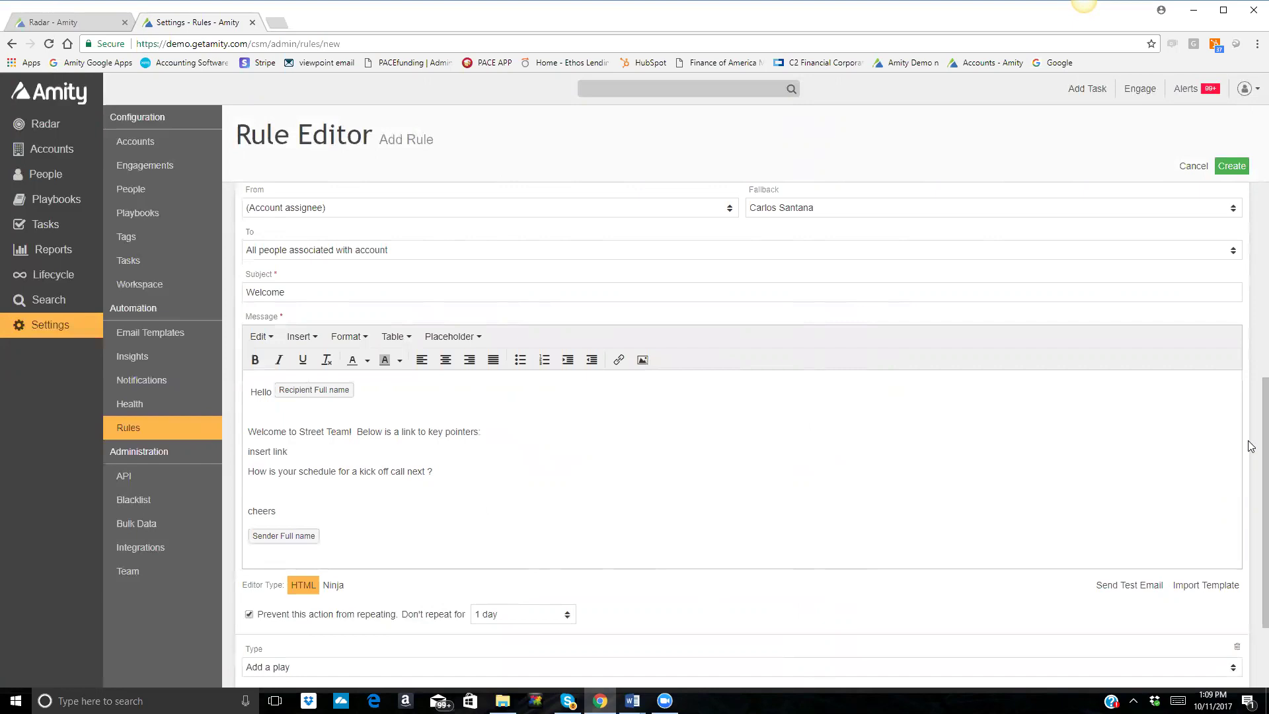
# Add a third action to the rule and set its type to Email team members
pyautogui.scroll(-2, 1250, 517)
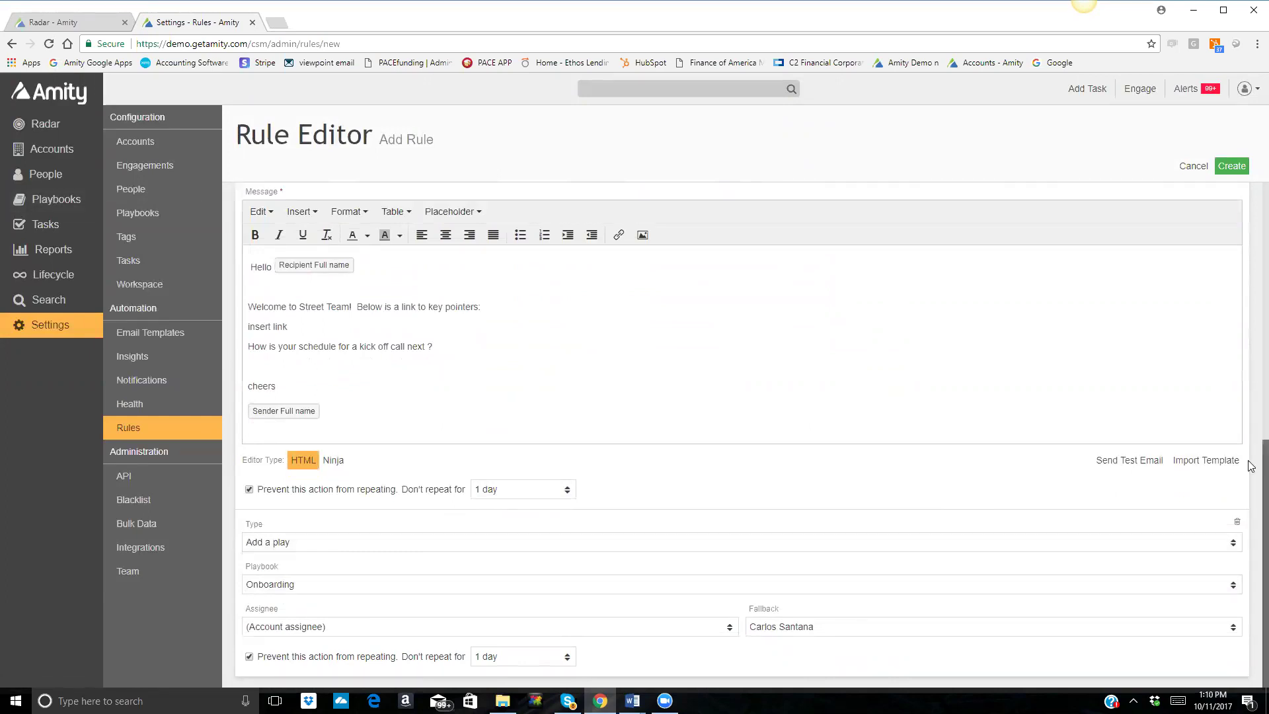
pyautogui.scroll(2, 1250, 462)
pyautogui.scroll(1, 1251, 394)
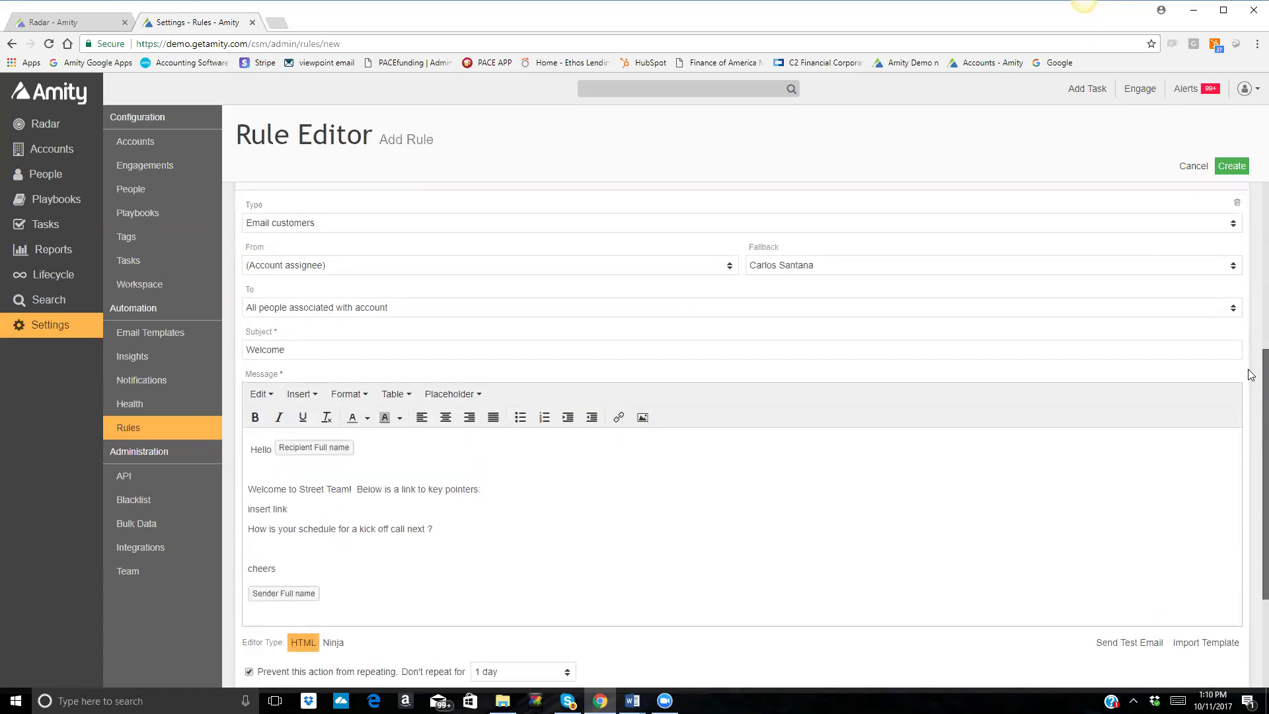
pyautogui.moveTo(1248, 370); pyautogui.dragTo(1251, 285)
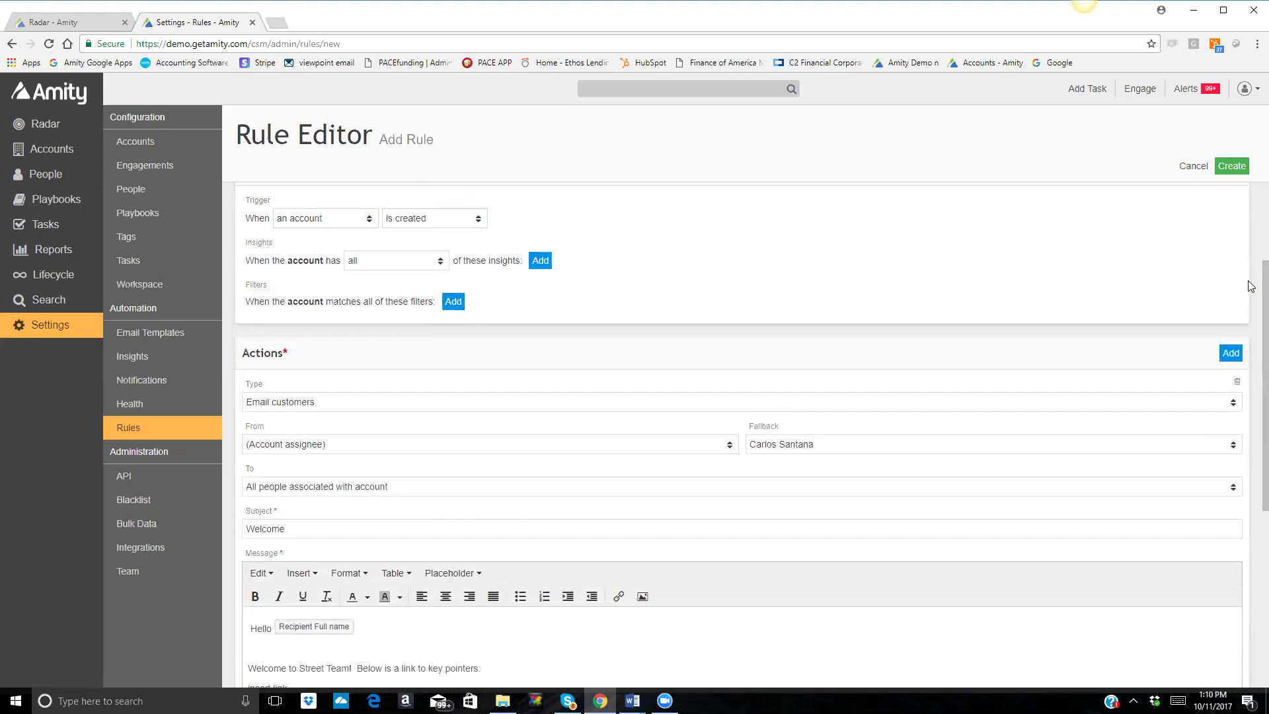
pyautogui.click(1231, 352)
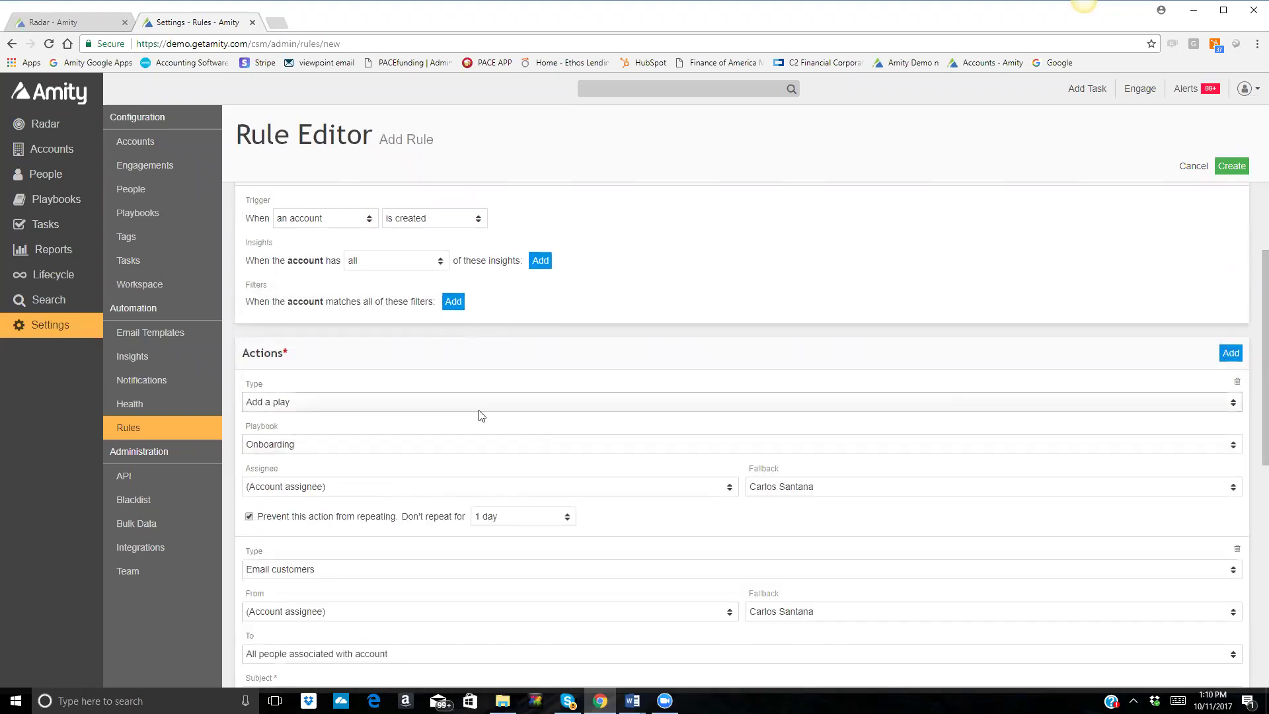
pyautogui.click(444, 403)
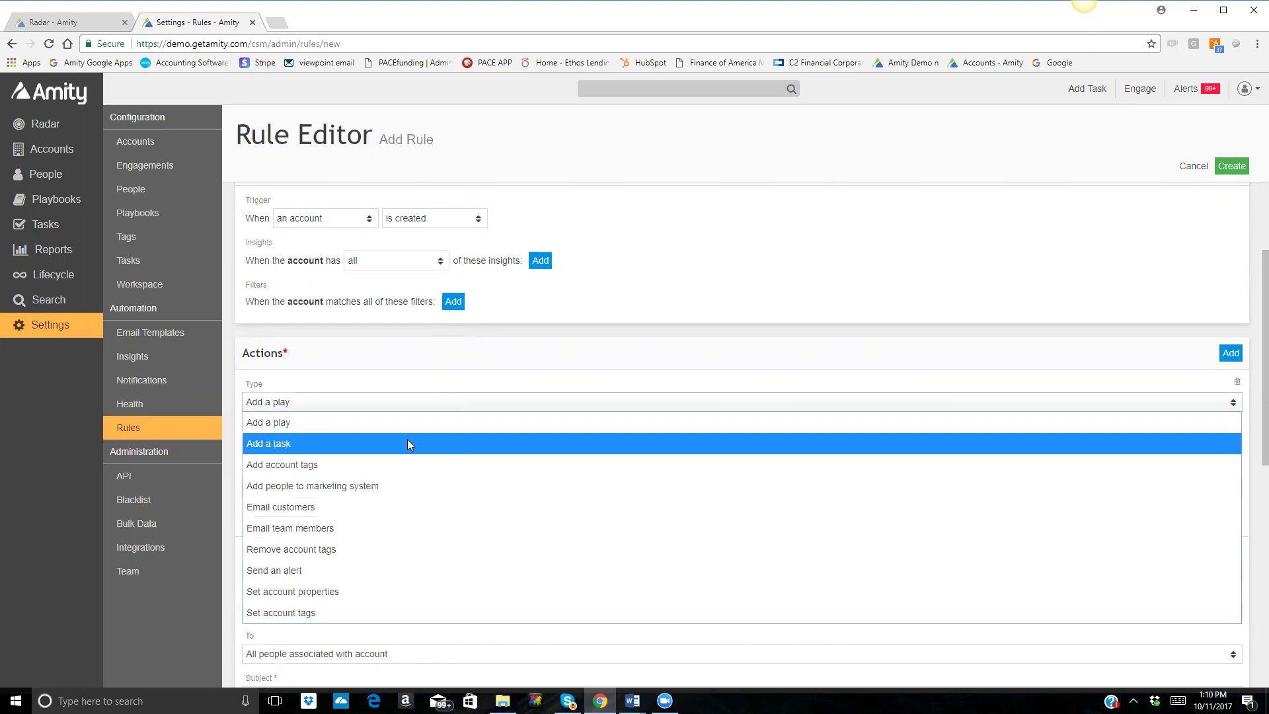
pyautogui.click(295, 529)
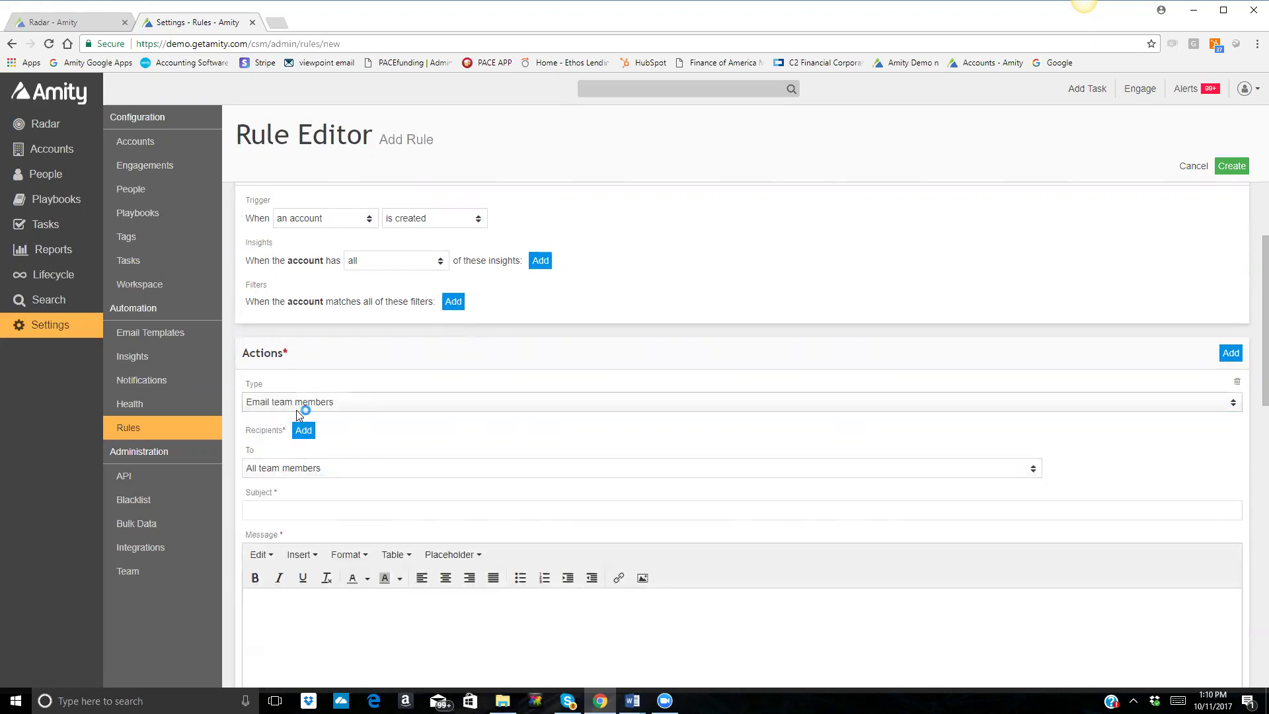
# Enter "new acct" as the team email's subject and import the CSM - New Account Notice template into it
pyautogui.click(287, 508)
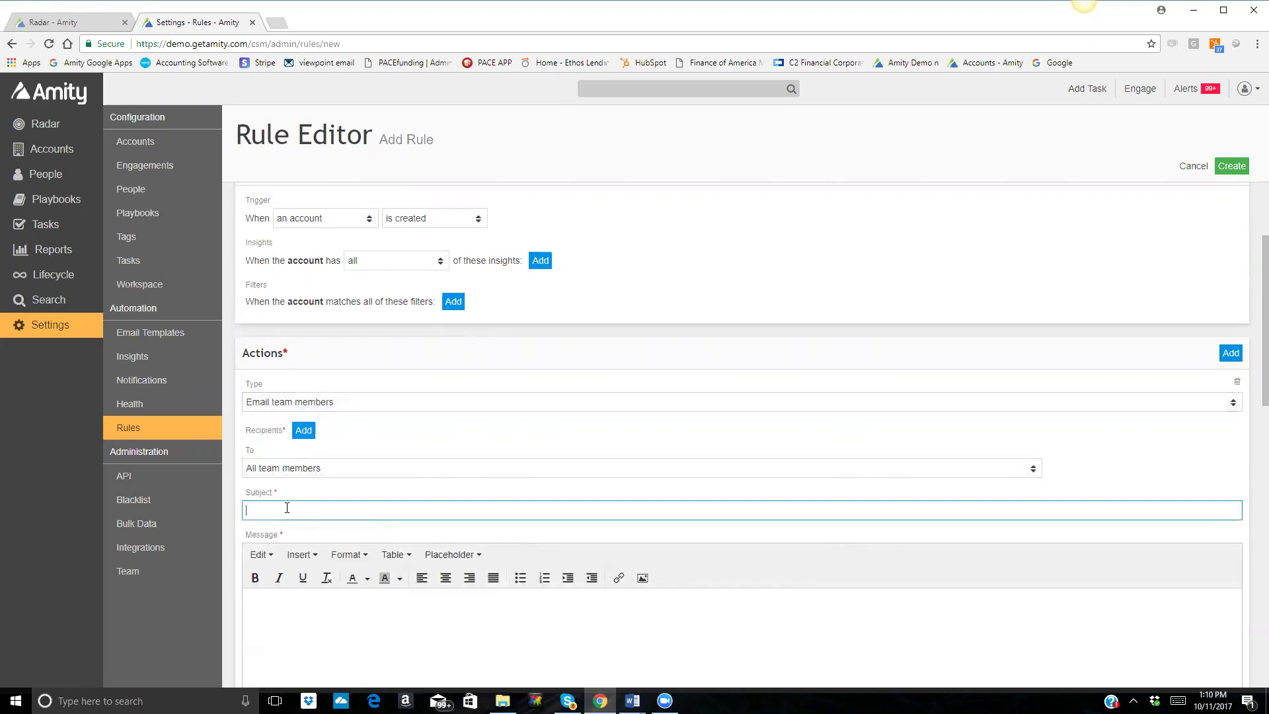
pyautogui.write('new acct')
pyautogui.scroll(-1, 1250, 473)
pyautogui.scroll(-3, 1249, 474)
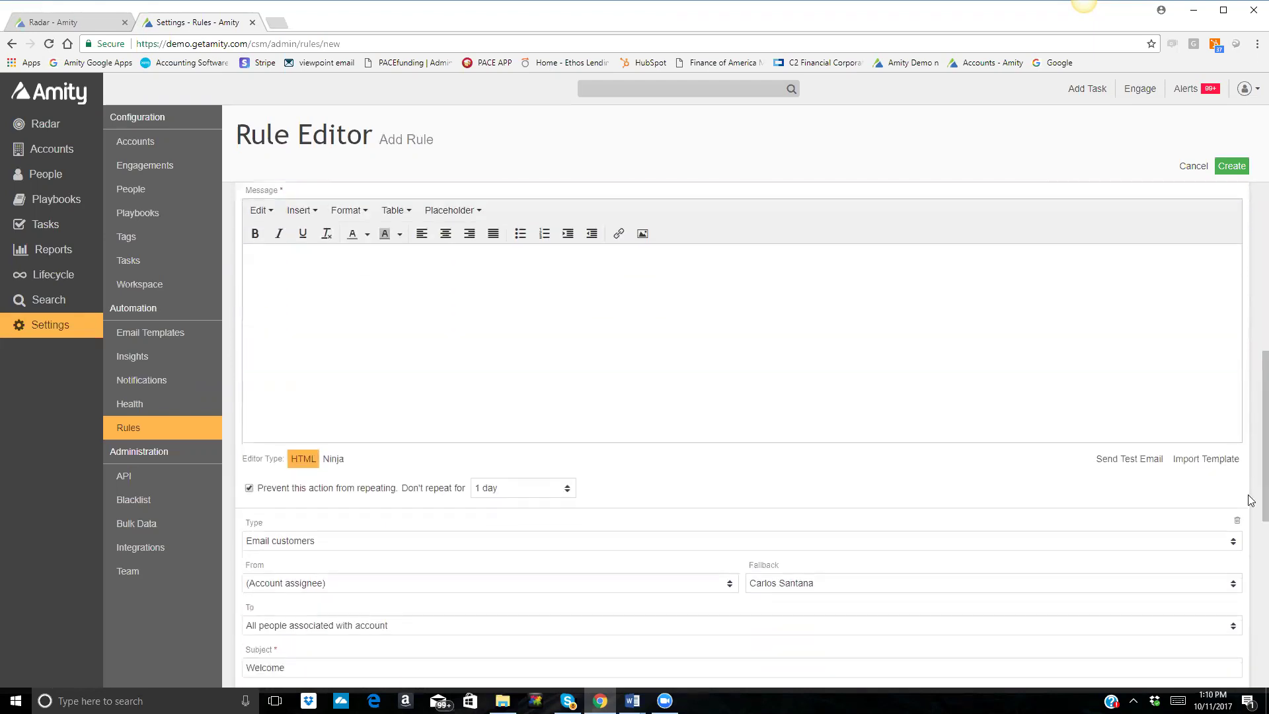
pyautogui.click(1205, 459)
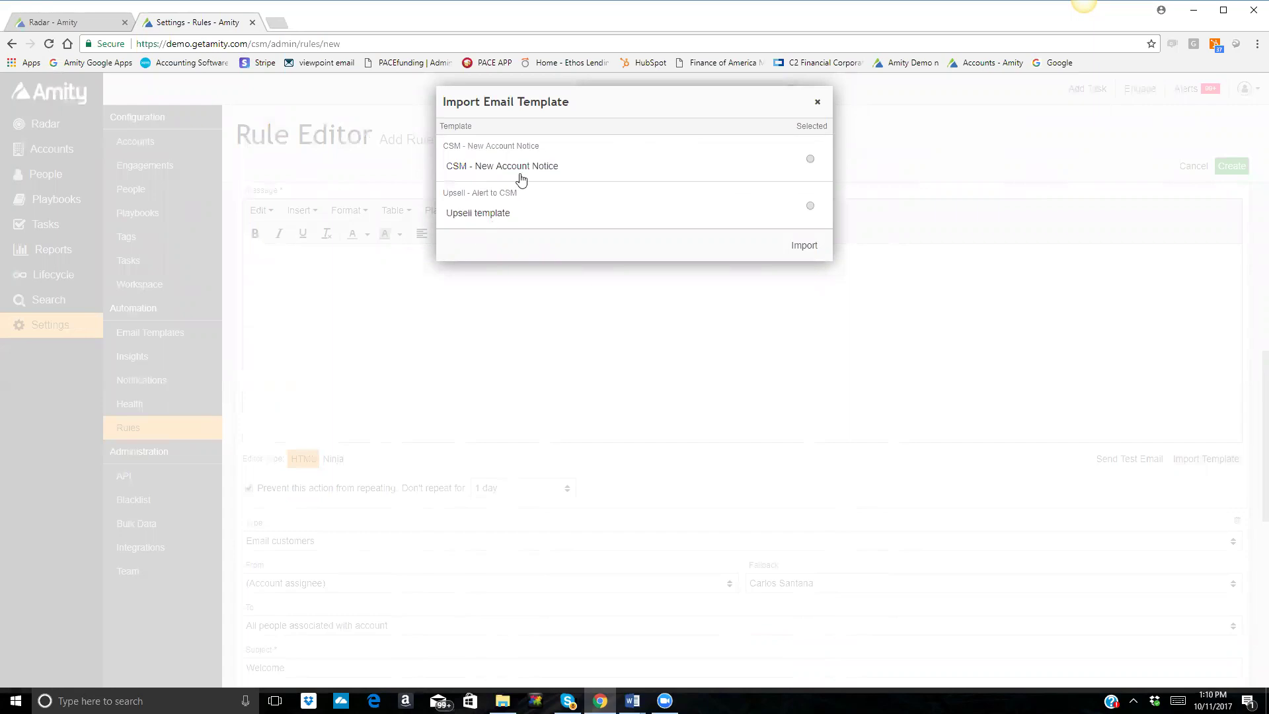
pyautogui.click(810, 159)
pyautogui.click(803, 247)
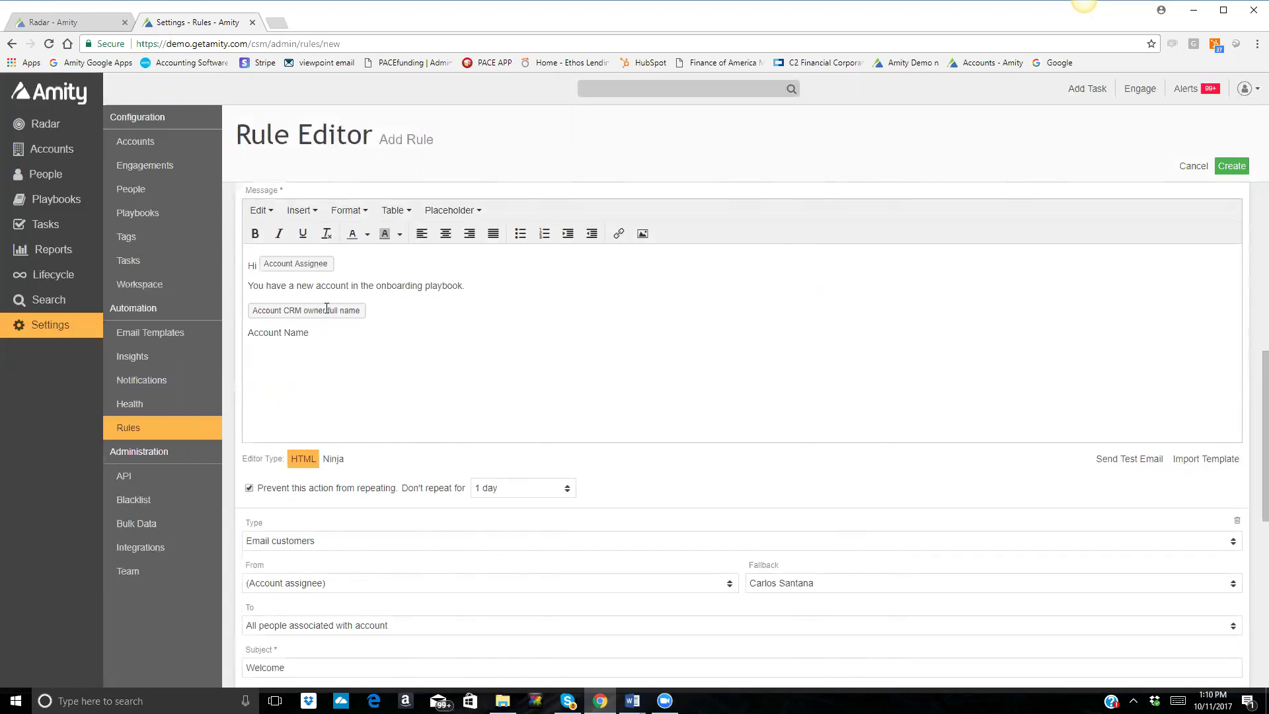
# Rename the rule as "Onboard - tier 1"
pyautogui.moveTo(1251, 440); pyautogui.dragTo(1251, 278)
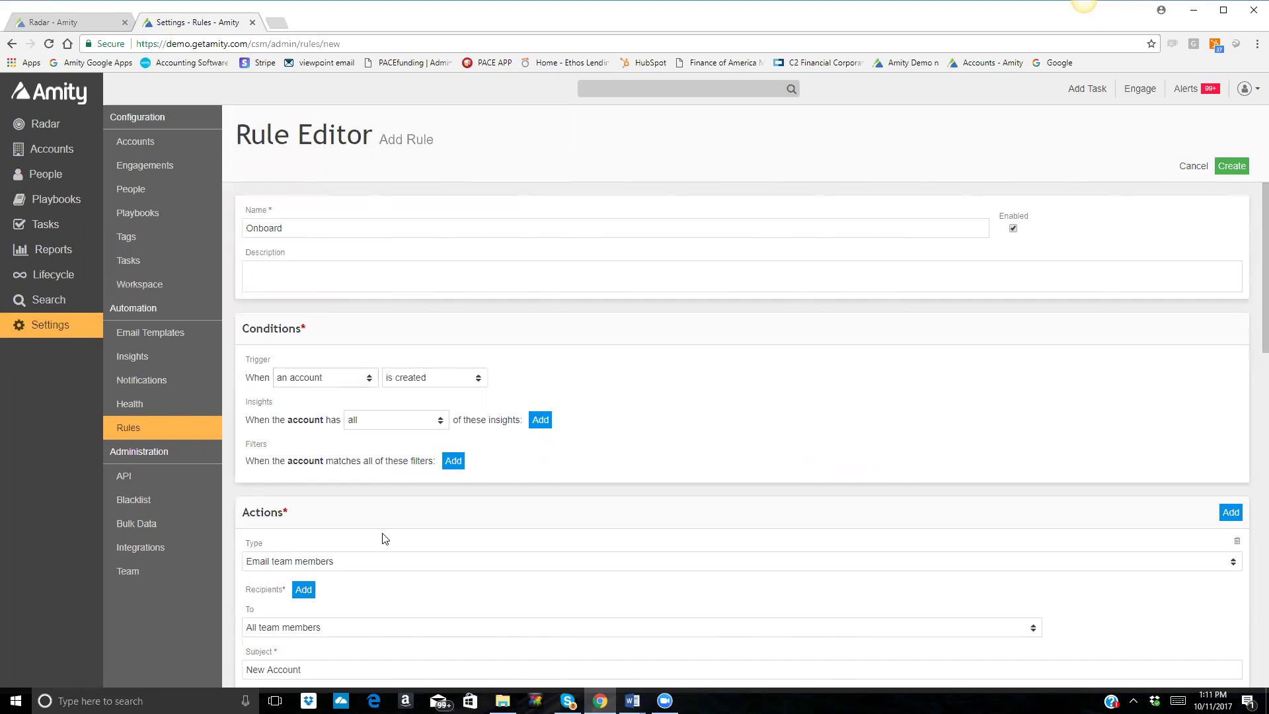
pyautogui.click(381, 563)
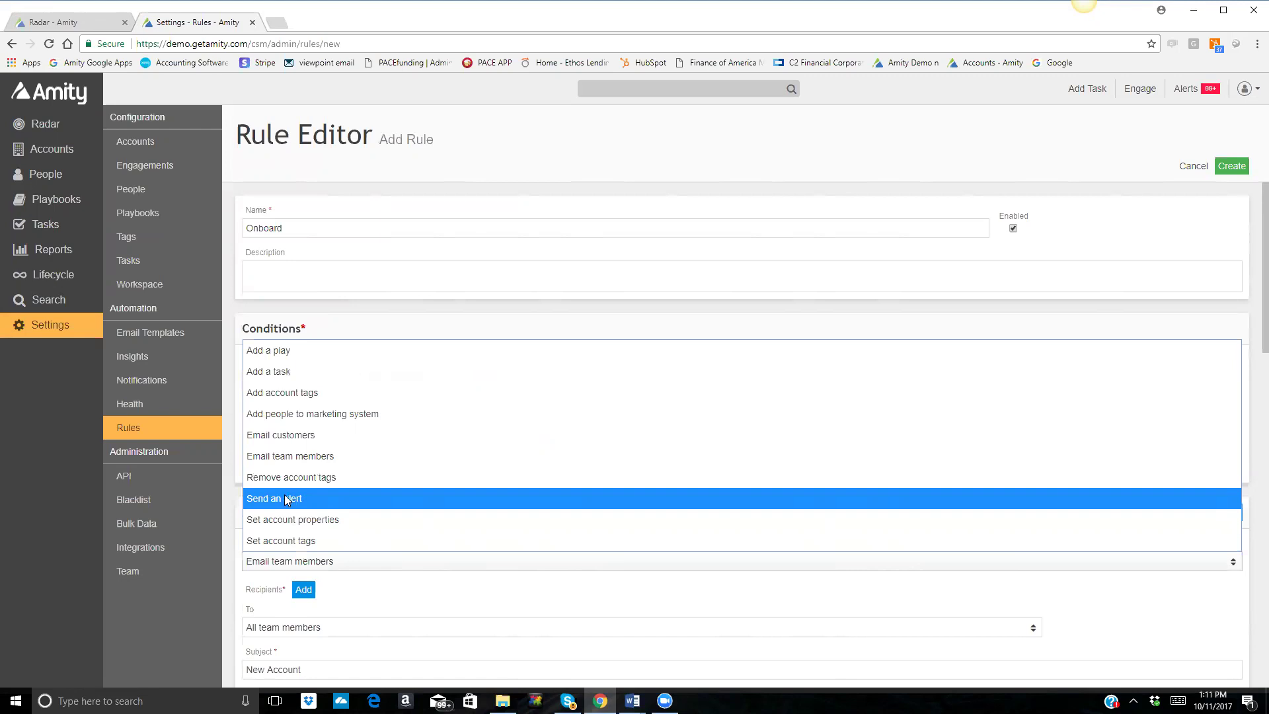
pyautogui.click(278, 456)
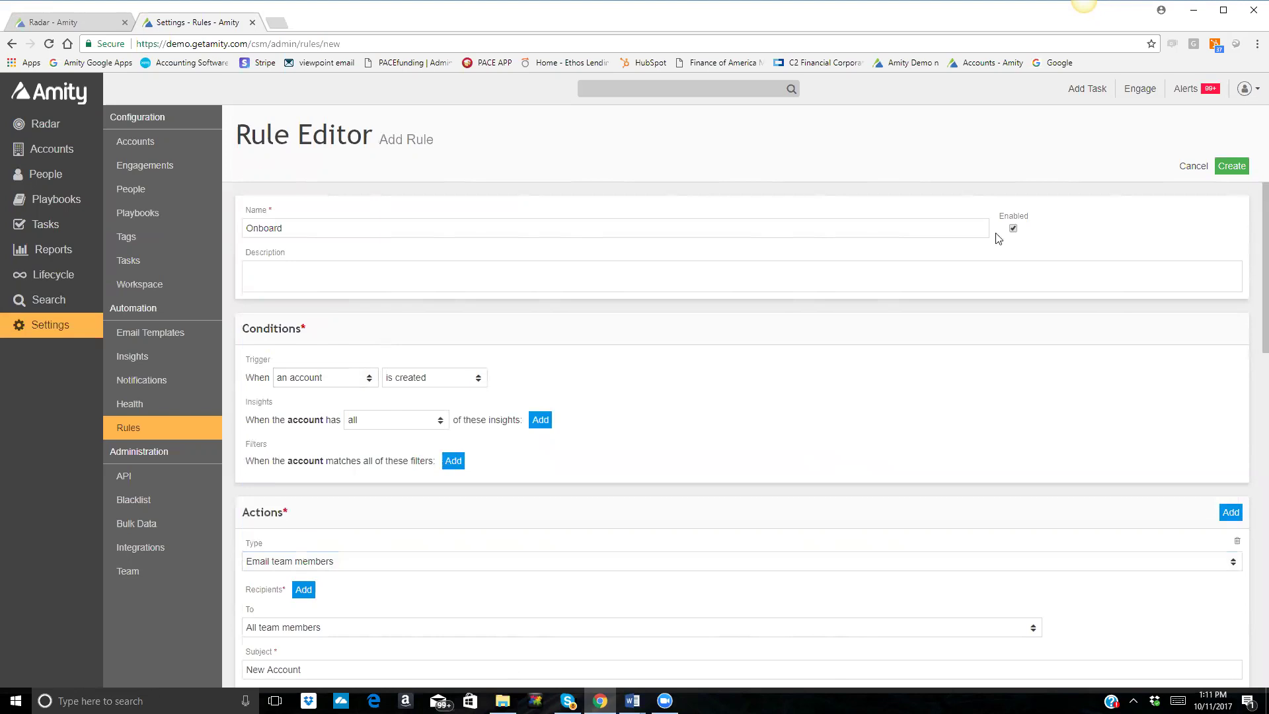
pyautogui.click(440, 255)
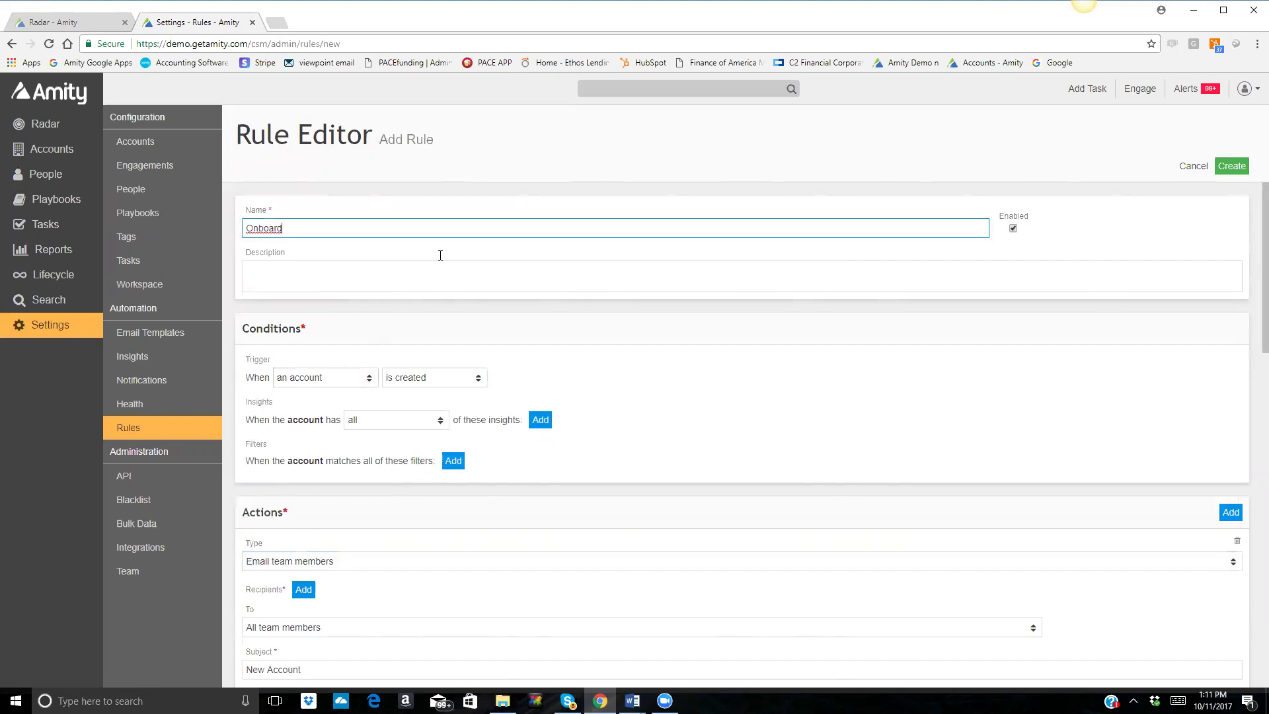
pyautogui.write('- tier 1')
# Add an account filter to the rule's conditions requiring Tier equal to Tier 1
pyautogui.click(456, 460)
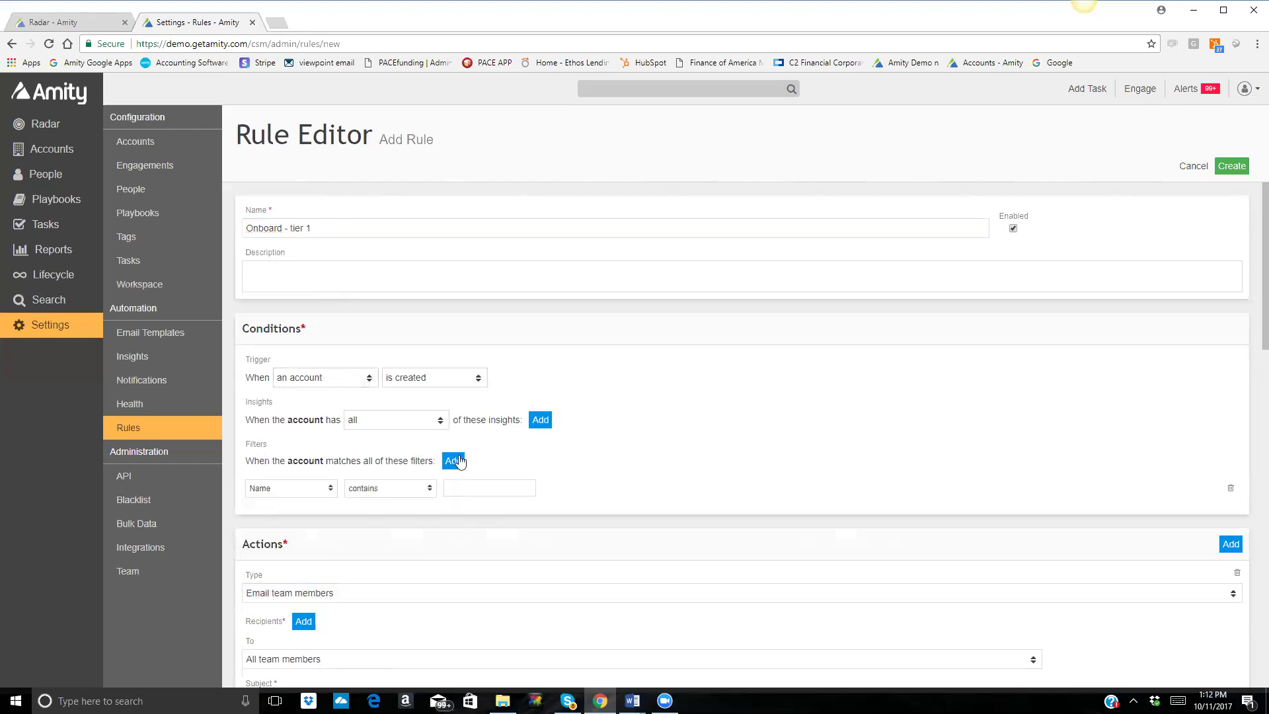
pyautogui.click(304, 491)
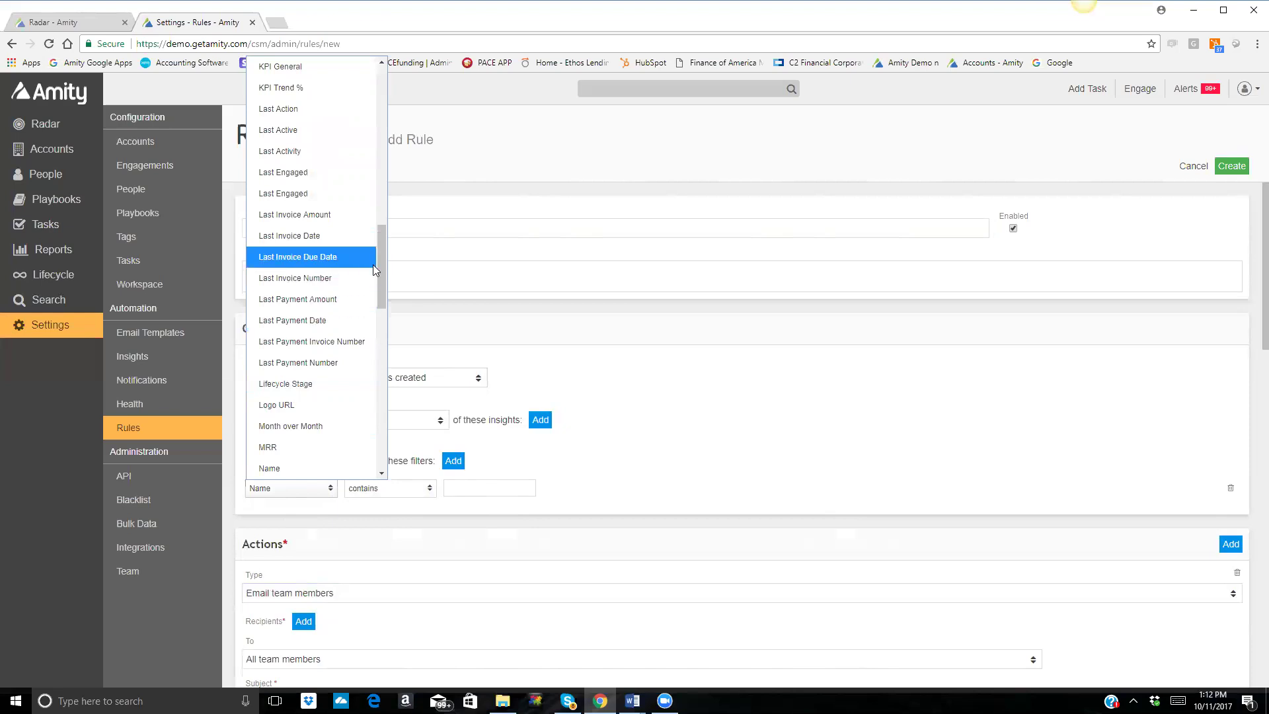
pyautogui.scroll(3, 383, 153)
pyautogui.scroll(10, 383, 154)
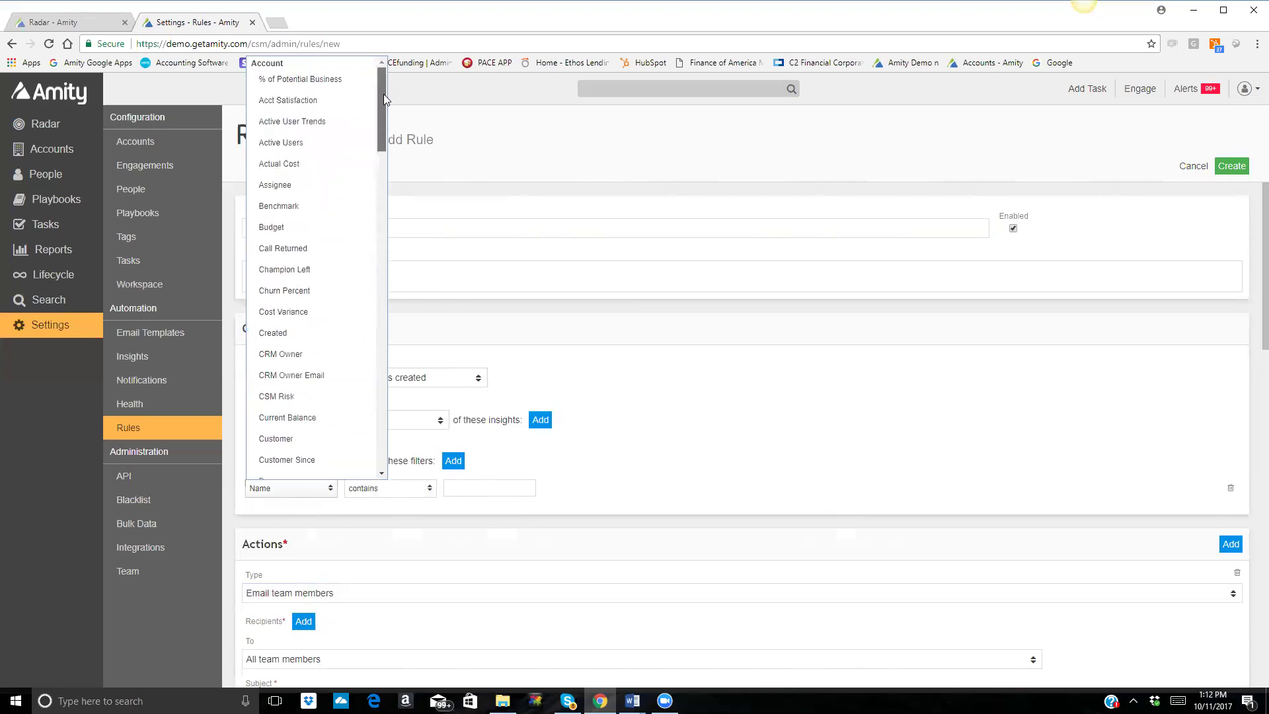
pyautogui.scroll(-1, 380, 108)
pyautogui.moveTo(379, 109); pyautogui.dragTo(380, 98)
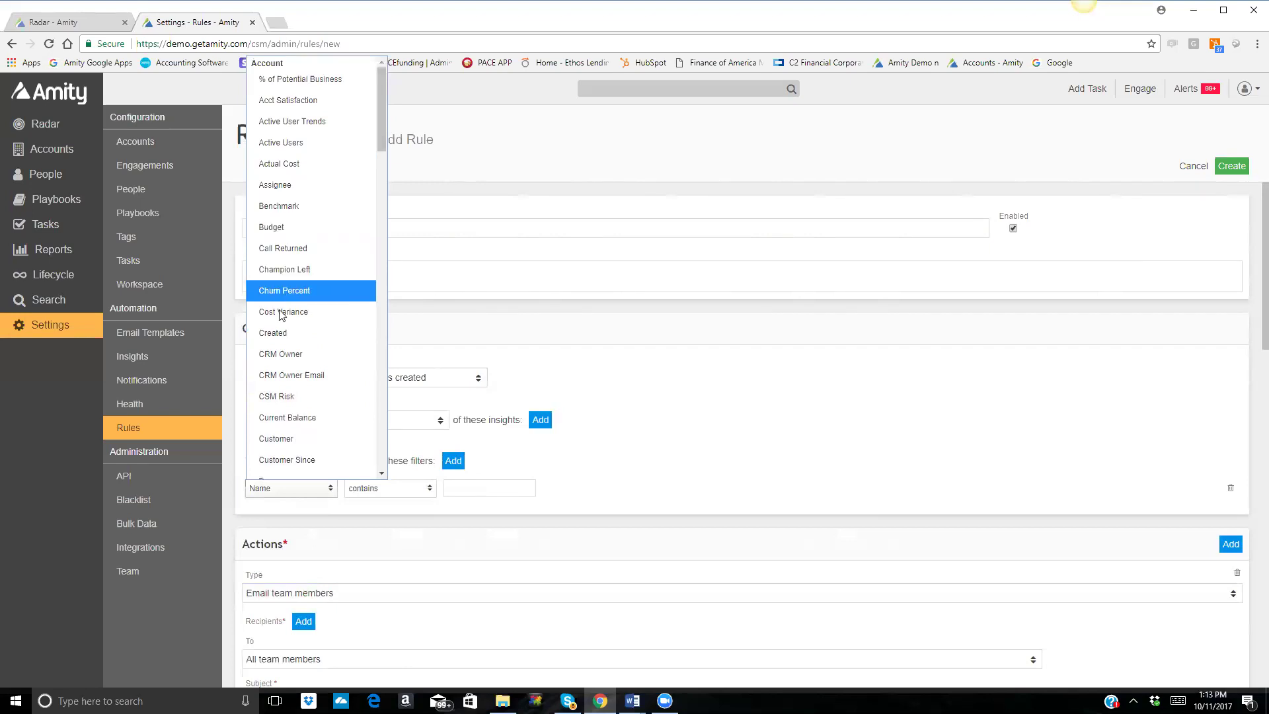
pyautogui.moveTo(379, 142); pyautogui.dragTo(380, 431)
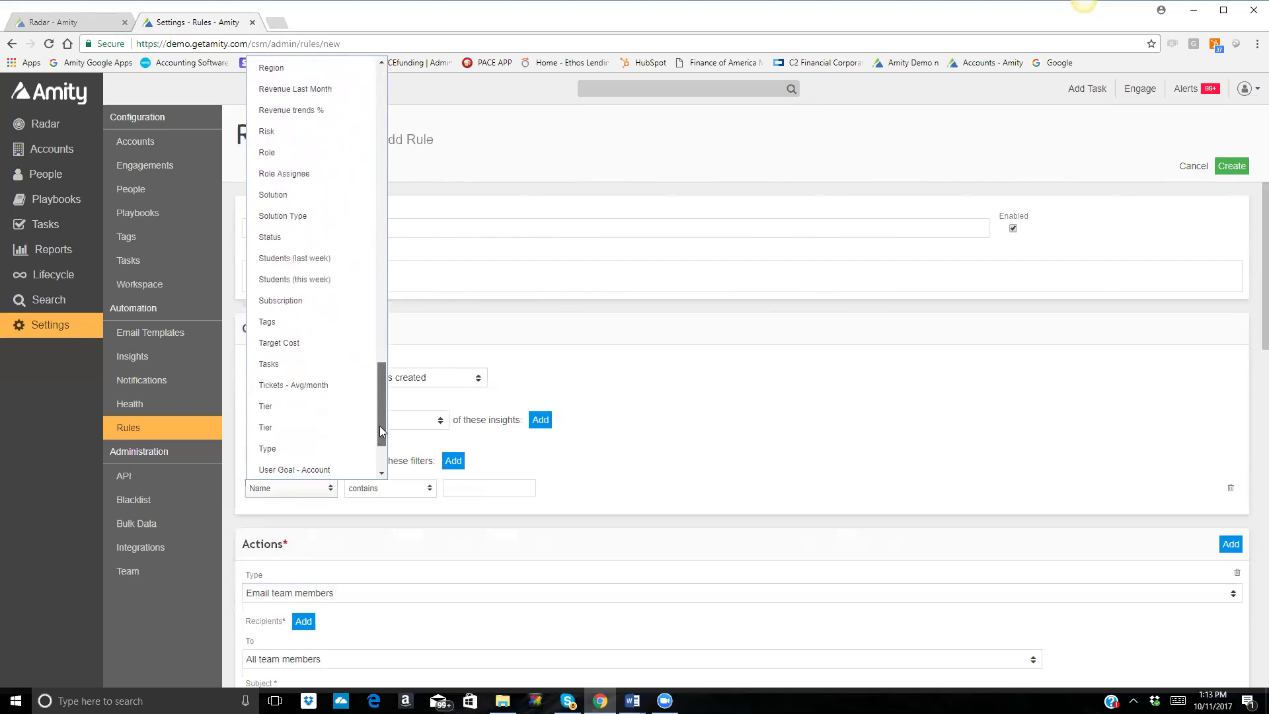
pyautogui.click(289, 427)
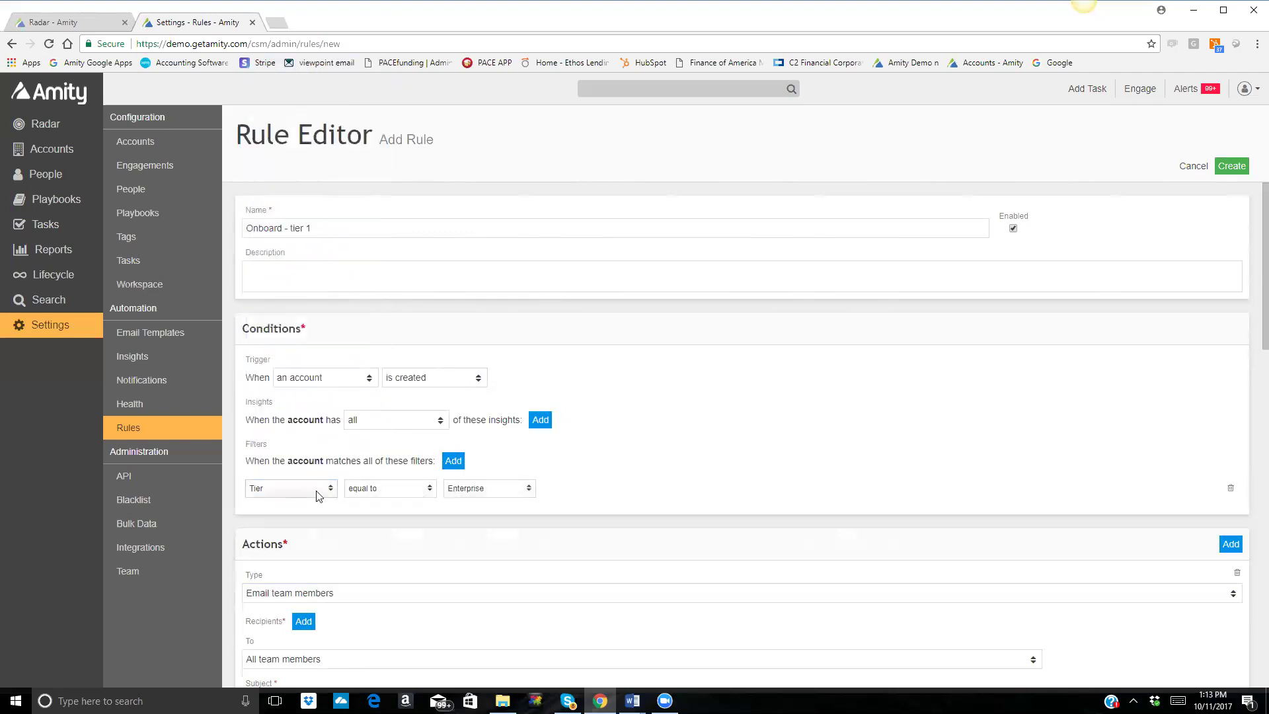
pyautogui.click(298, 495)
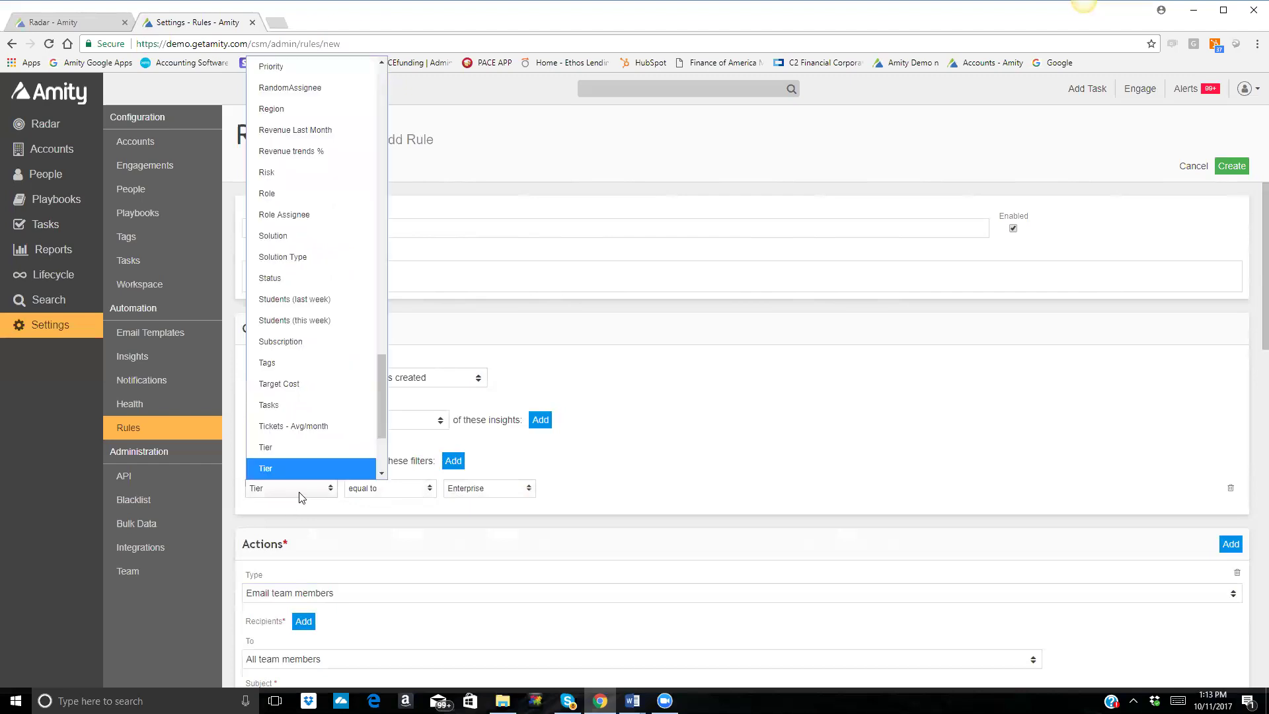
pyautogui.click(293, 467)
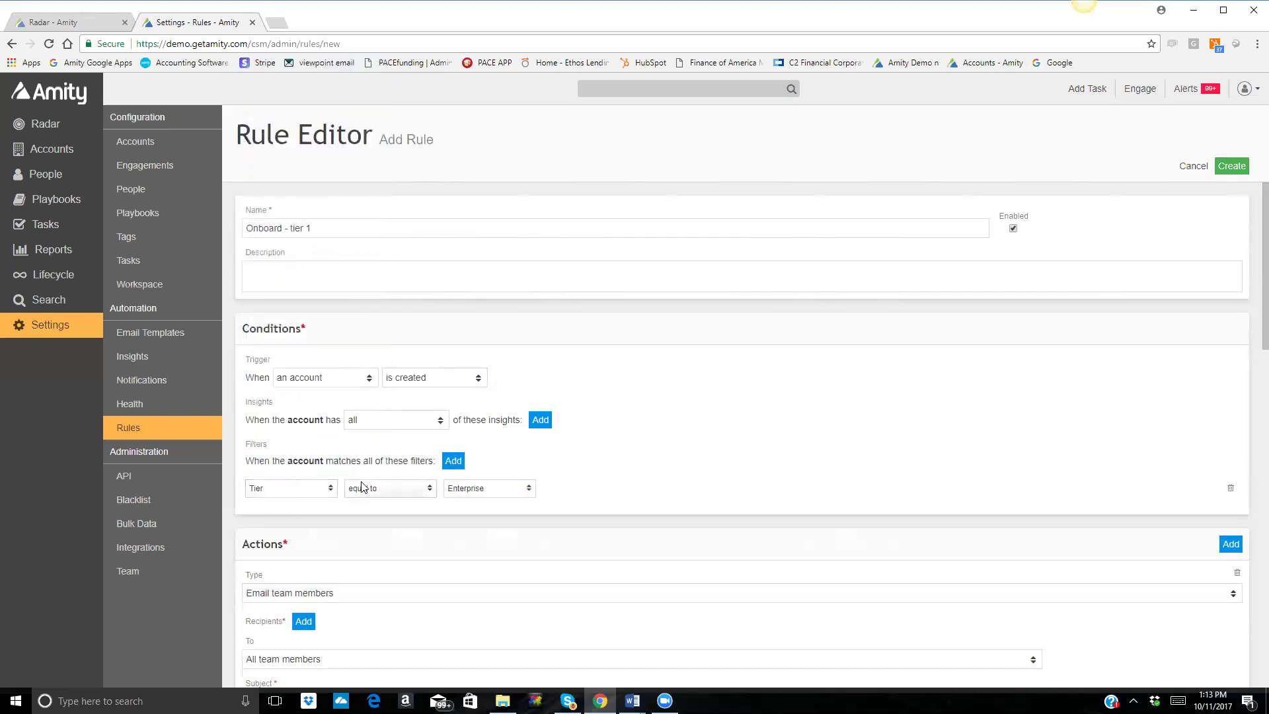
pyautogui.click(502, 493)
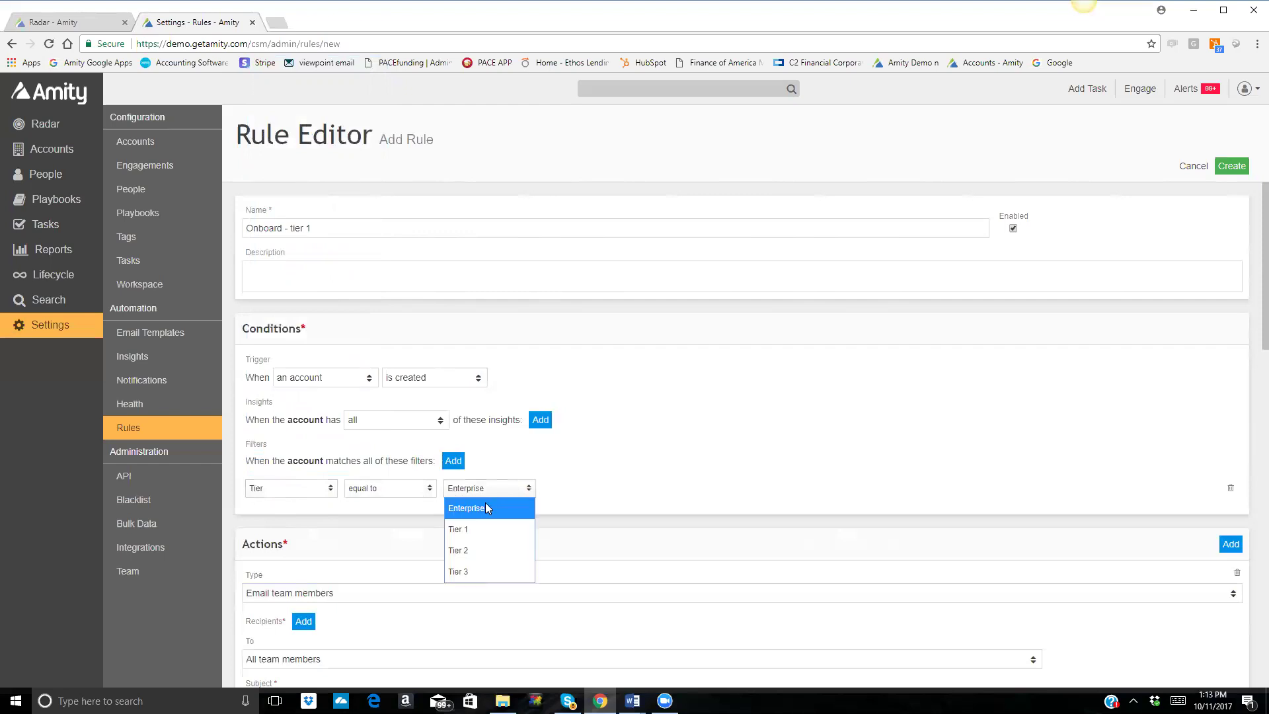
pyautogui.click(456, 532)
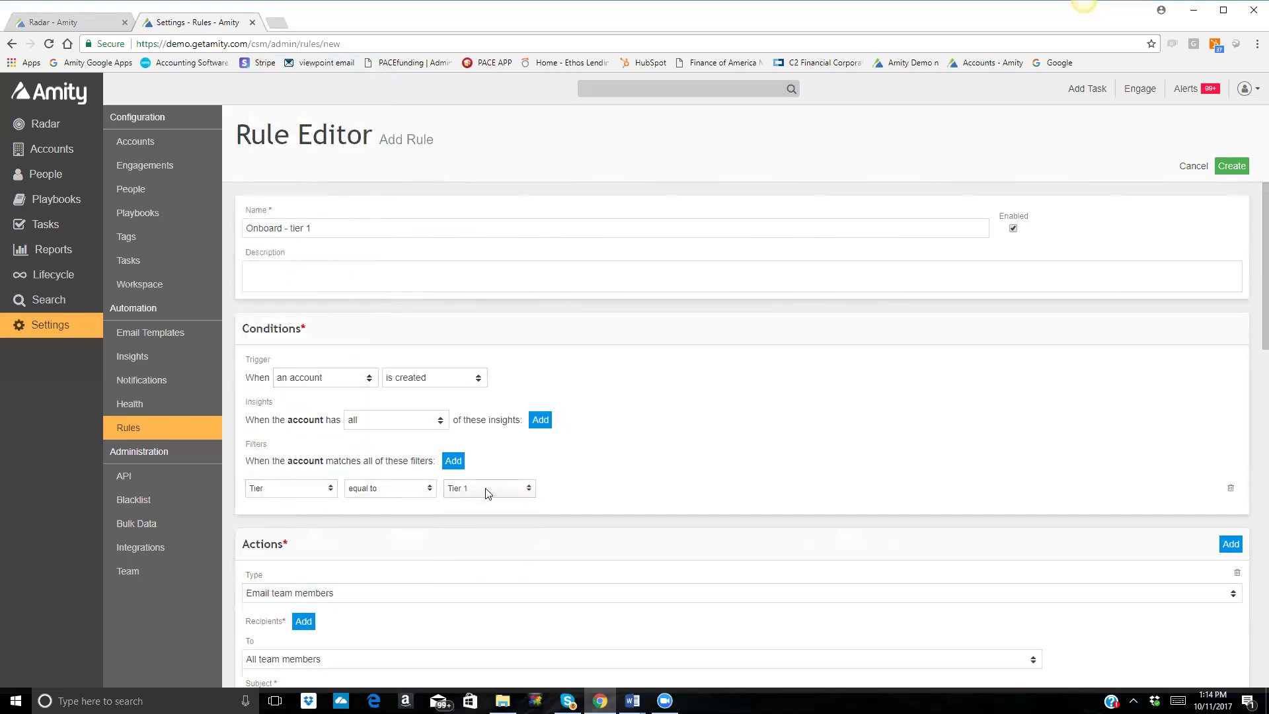
# Set the playbook of the rule's Add a play action to New Business
pyautogui.moveTo(1250, 323); pyautogui.dragTo(1226, 685)
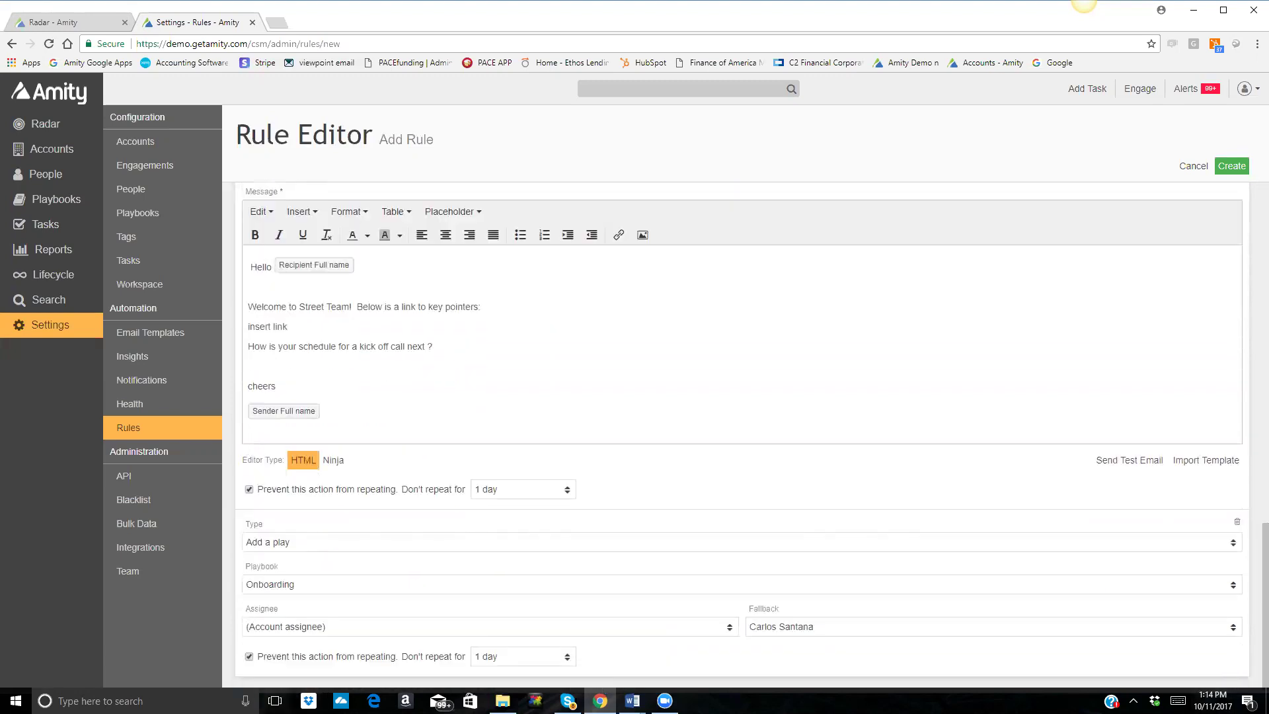
pyautogui.click(323, 585)
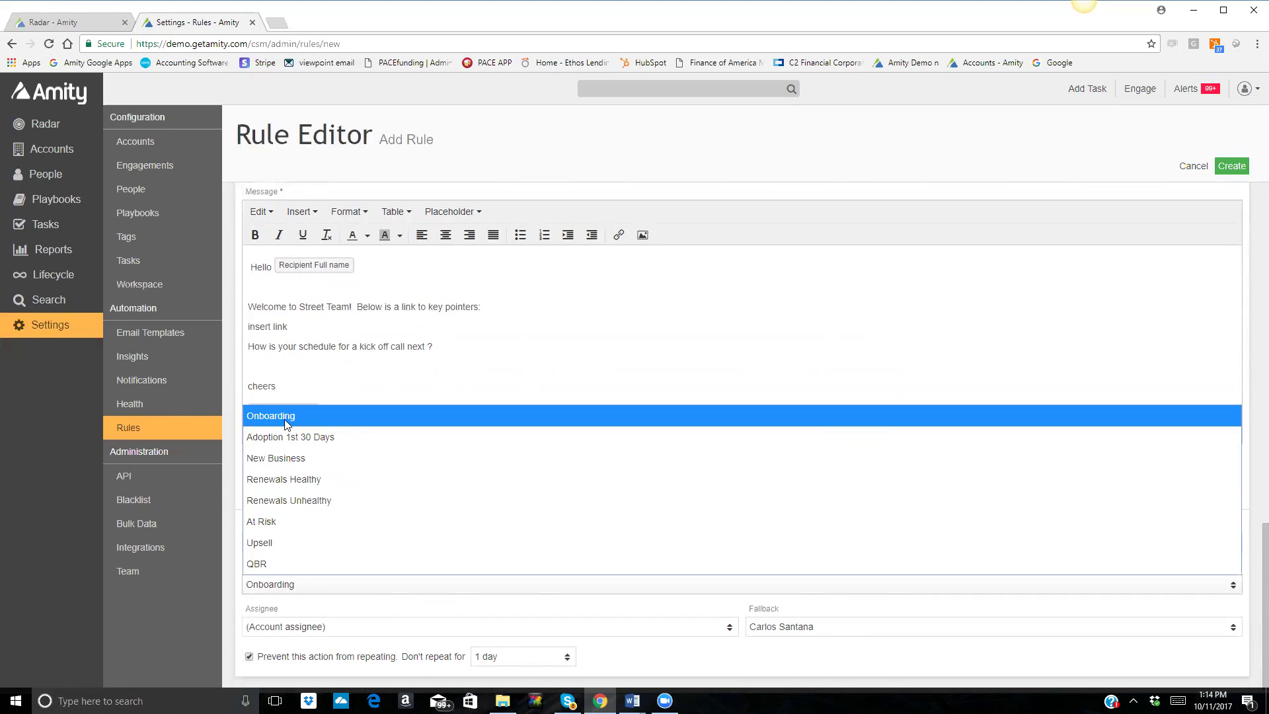
pyautogui.click(270, 461)
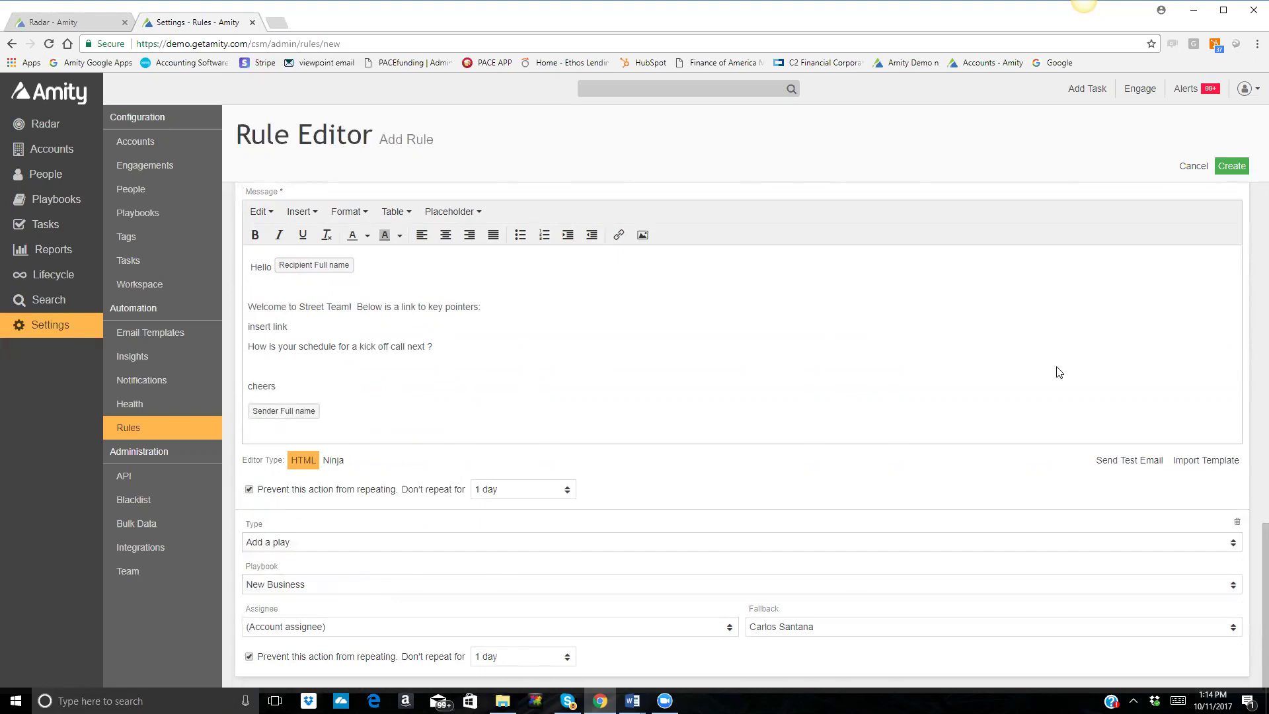
# Discard the unsaved onboarding rule and start a new rule named "Engagement rule"
pyautogui.scroll(15, 1249, 542)
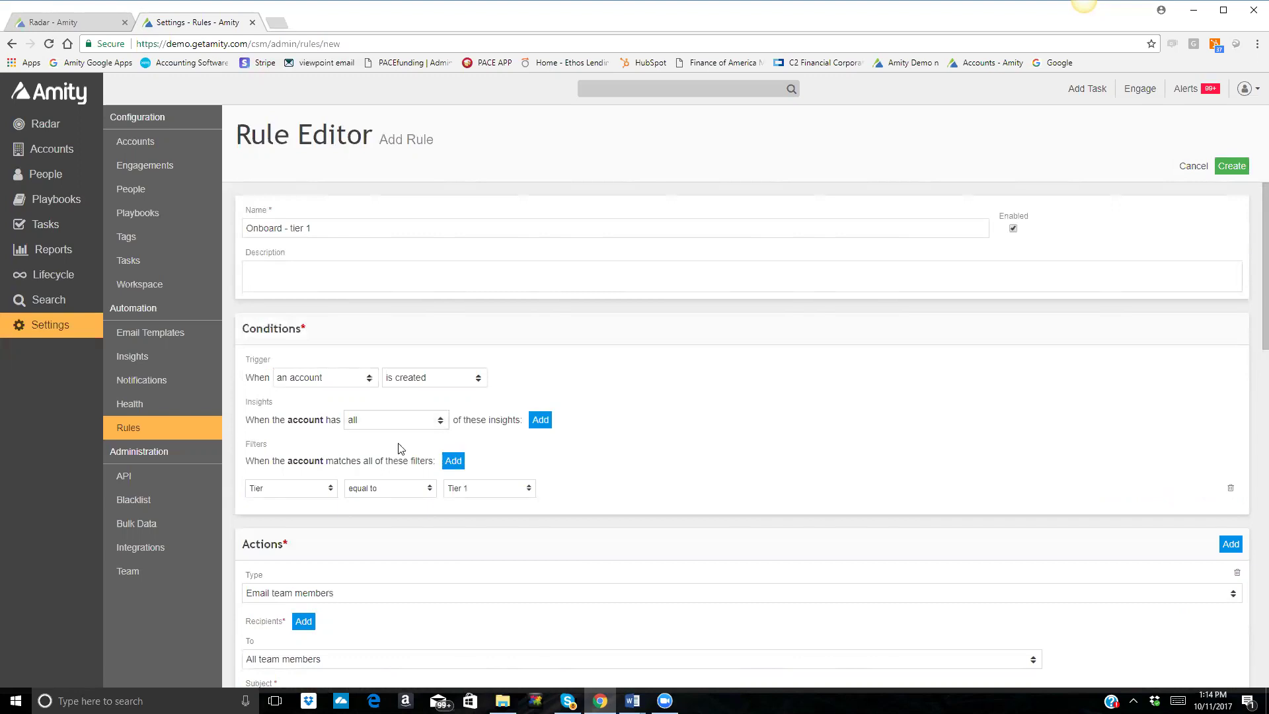
pyautogui.click(1191, 166)
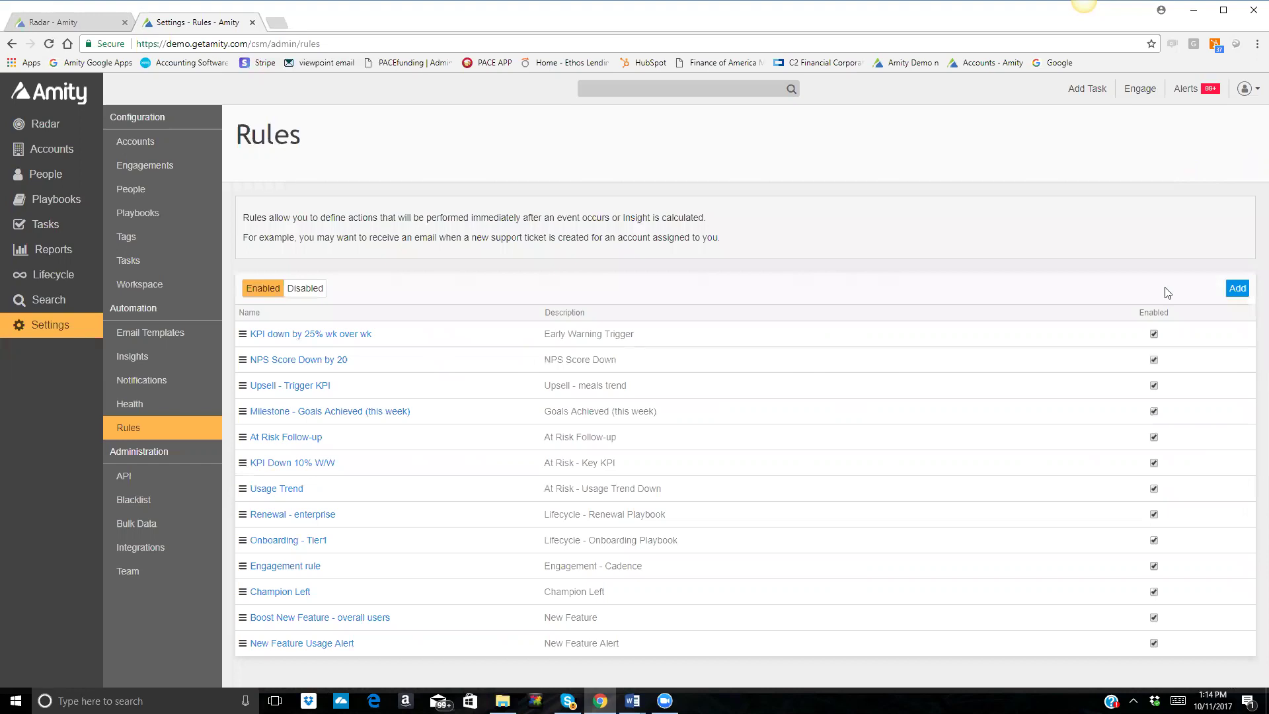
pyautogui.click(1238, 288)
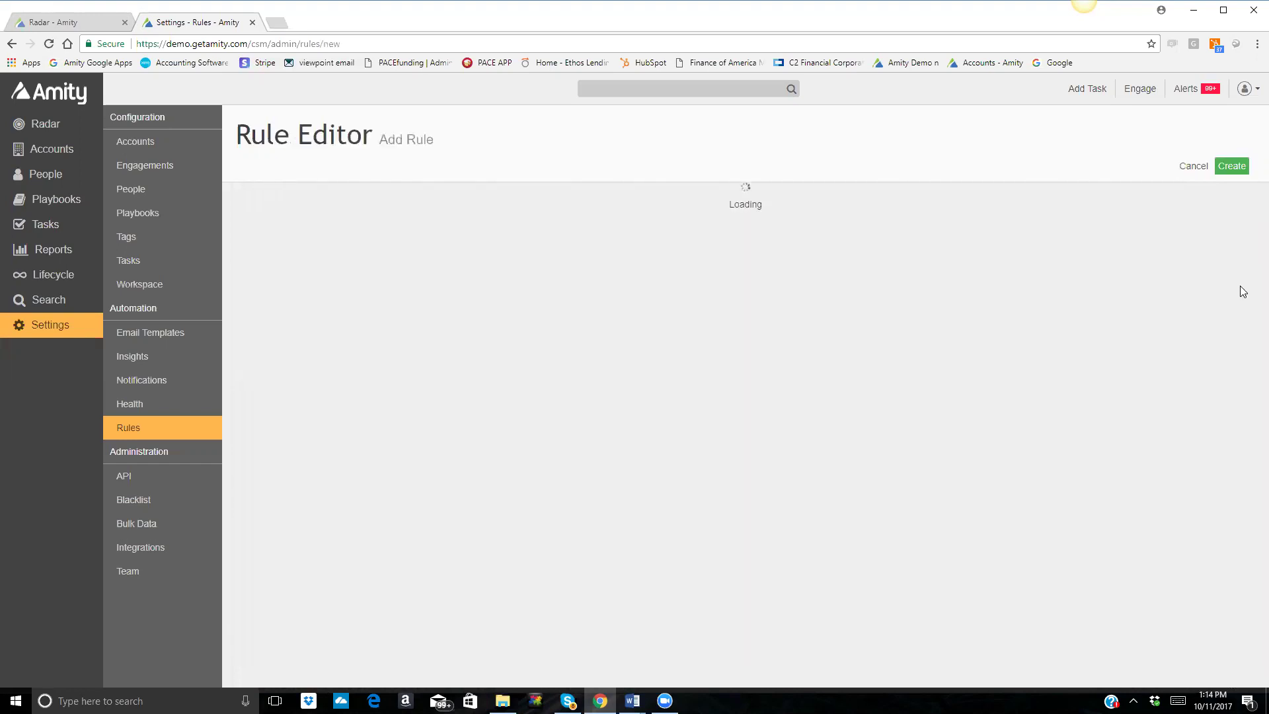
pyautogui.write('N')
pyautogui.press('BackSpace')
pyautogui.write('en')
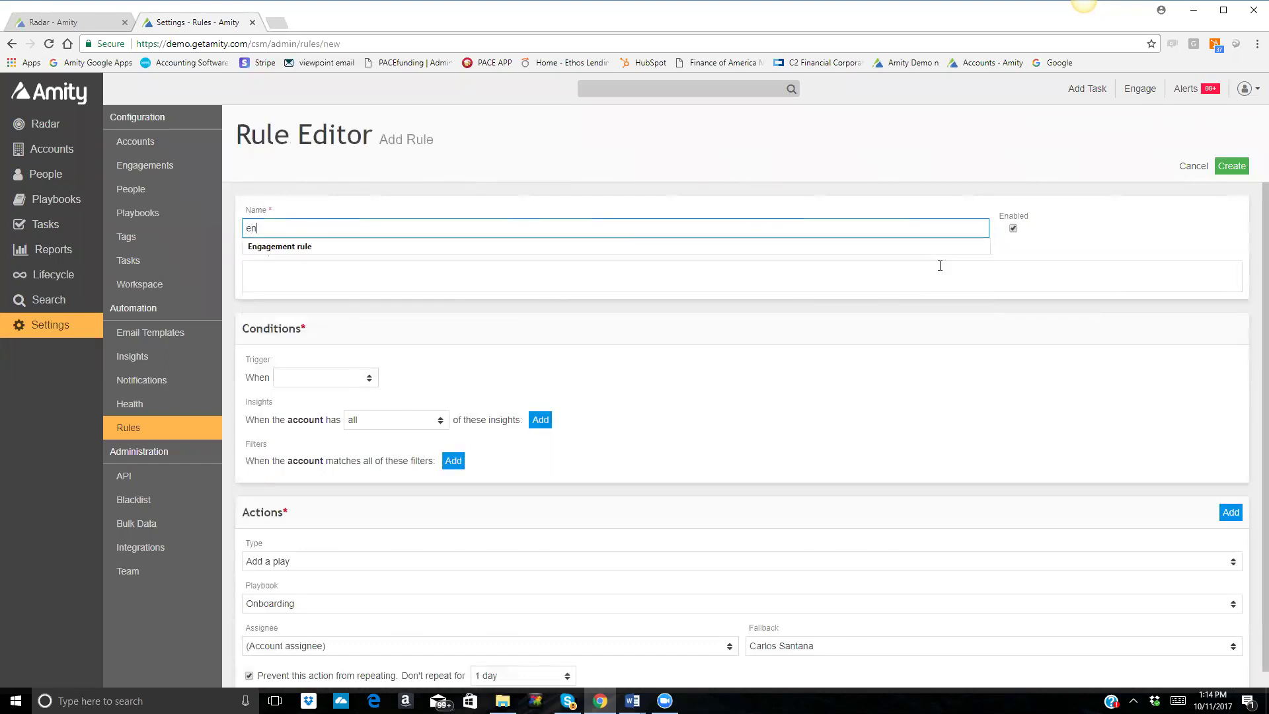
pyautogui.click(420, 246)
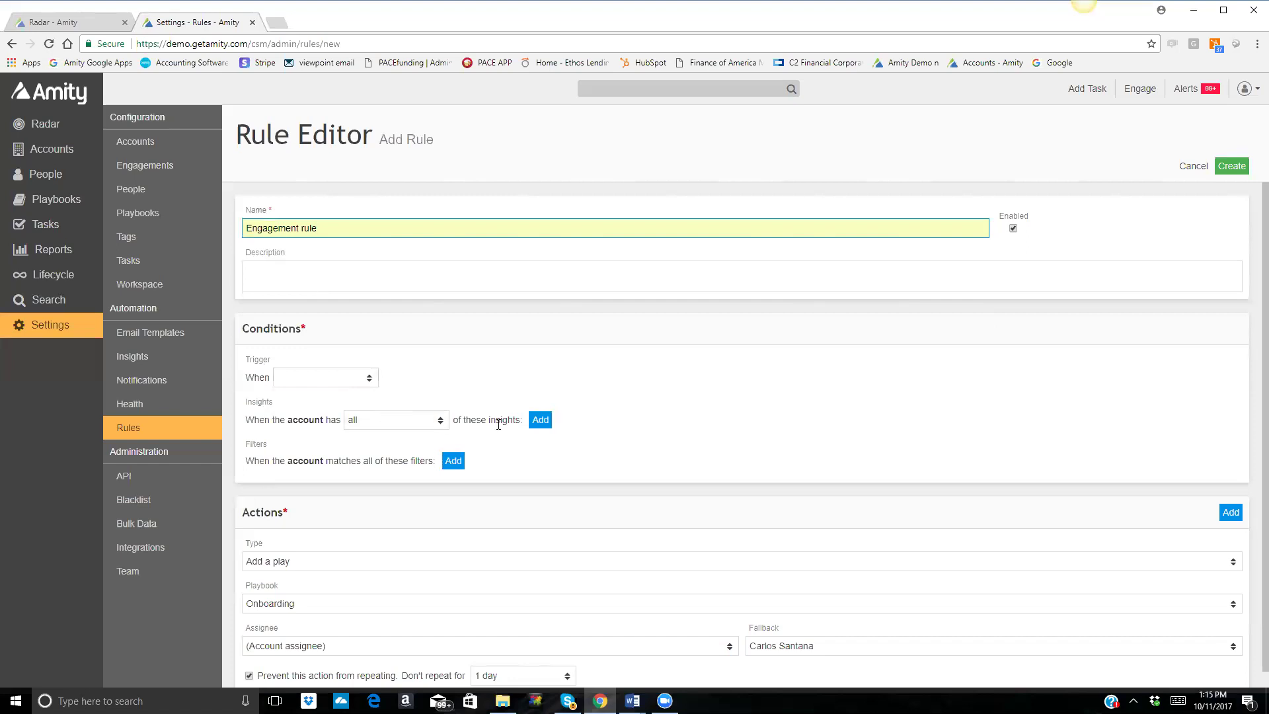
# Add the insight "Engagement - 30 days no contact" to the rule's conditions
pyautogui.click(540, 419)
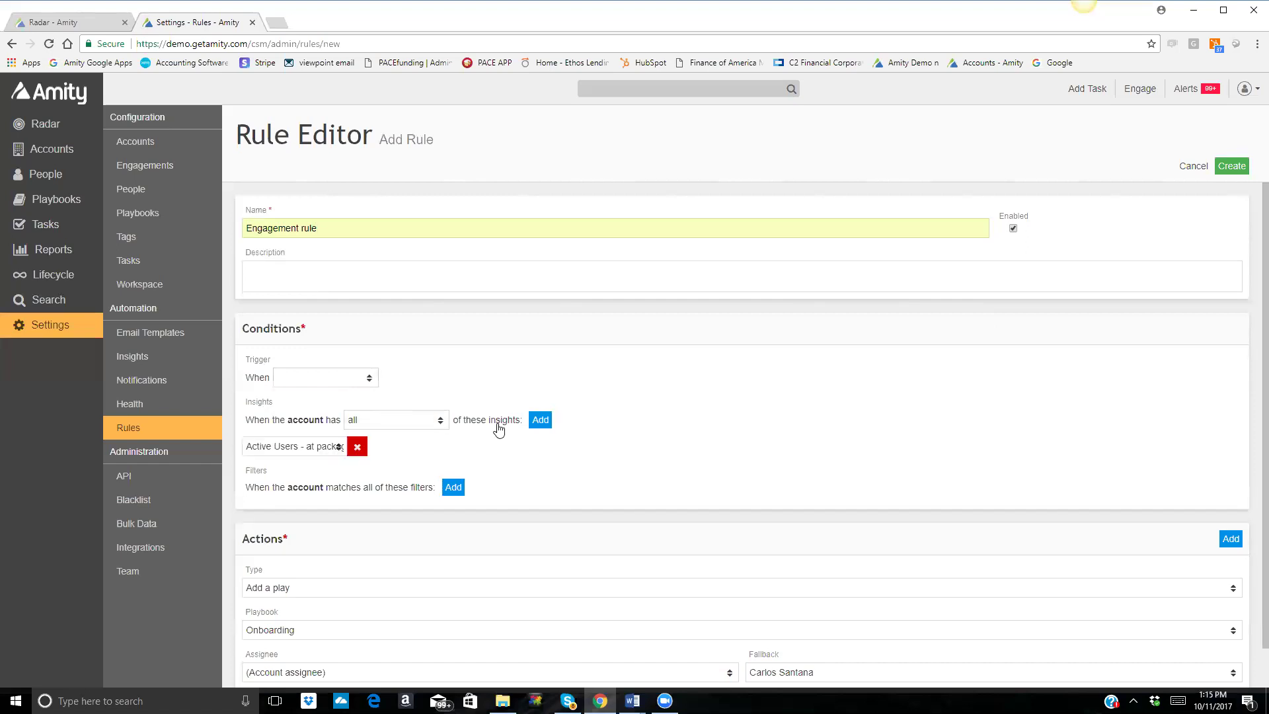
pyautogui.click(295, 447)
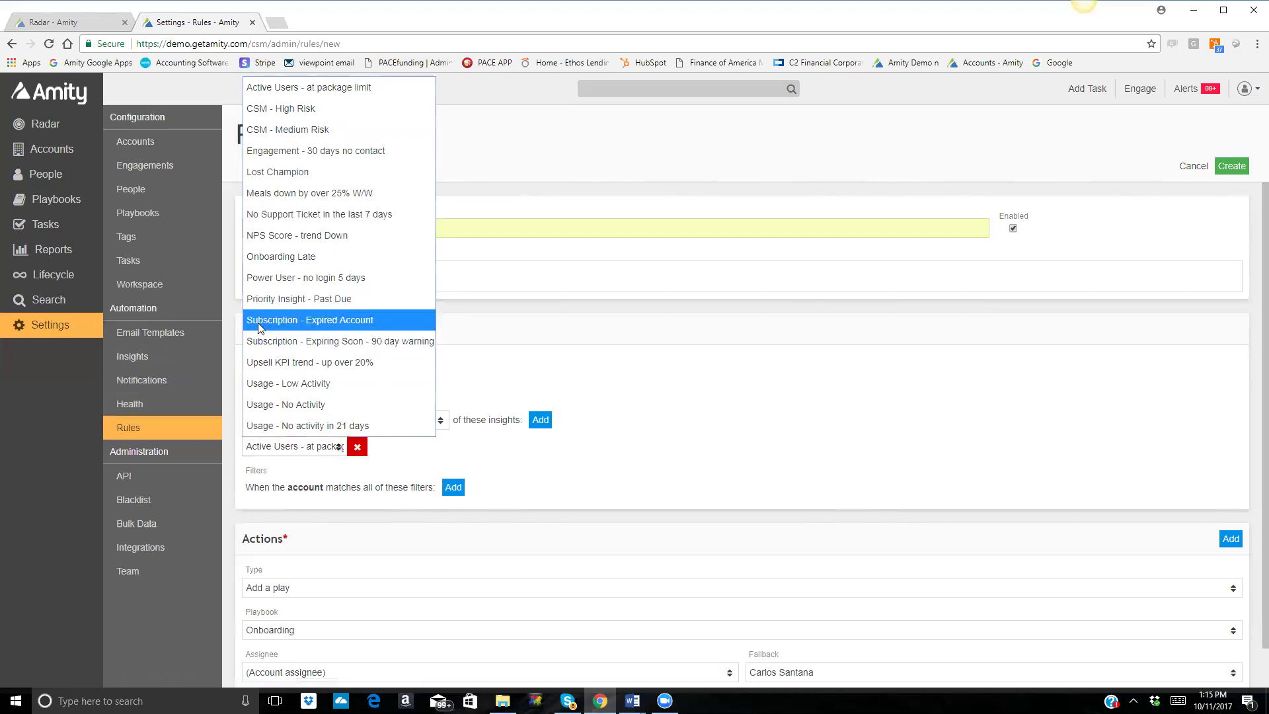
pyautogui.click(304, 150)
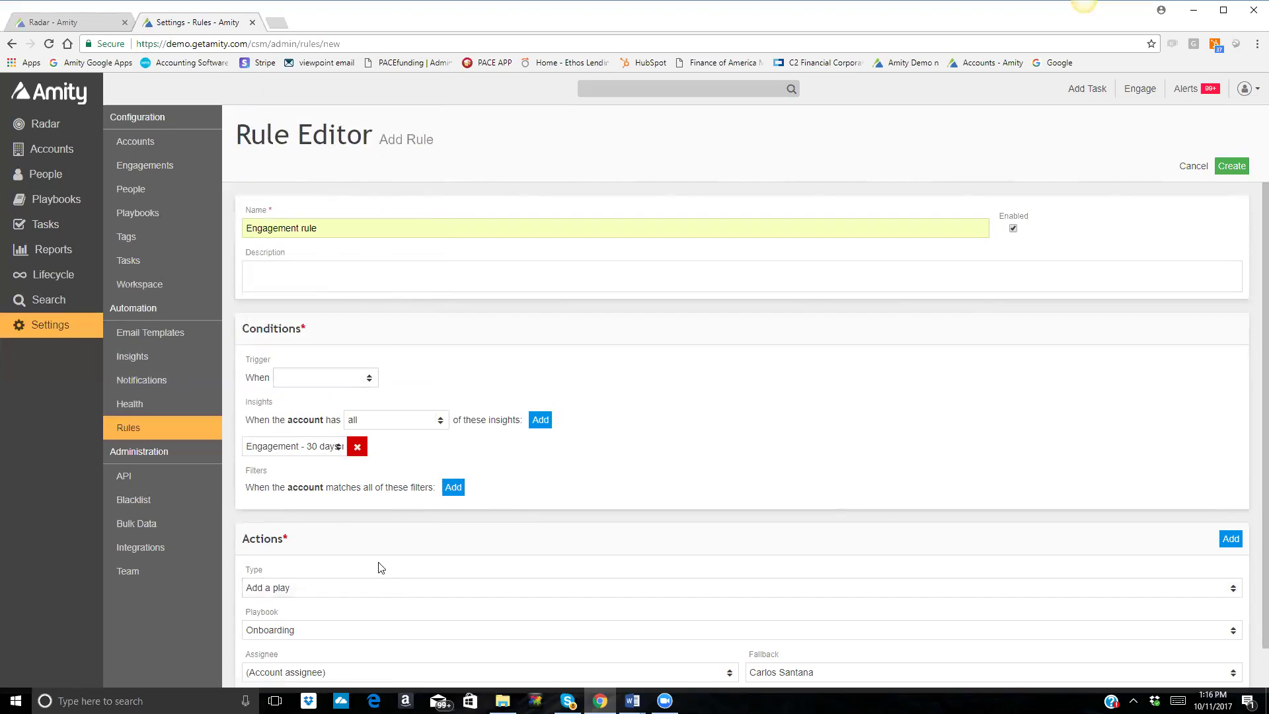
# Add an account filter requiring MRR greater than or equal to 1000
pyautogui.click(449, 495)
pyautogui.click(310, 518)
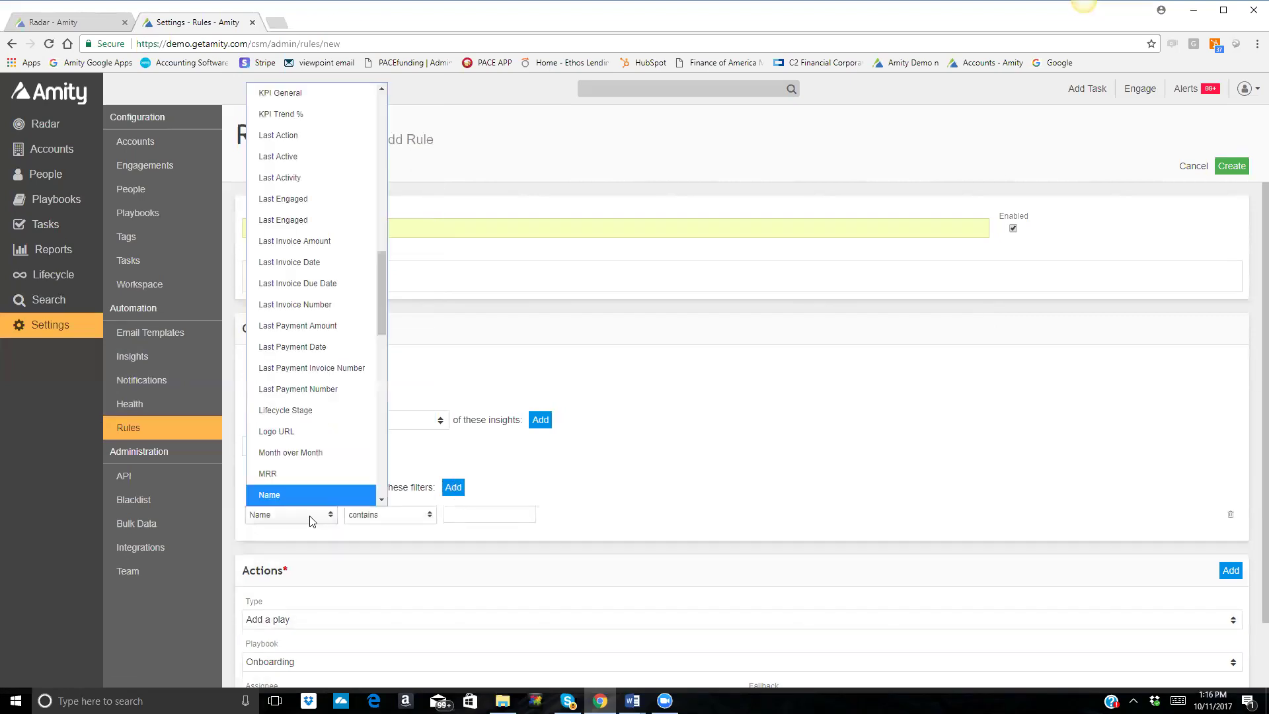
pyautogui.click(303, 474)
pyautogui.click(389, 514)
pyautogui.click(389, 576)
pyautogui.click(459, 515)
pyautogui.write('1000')
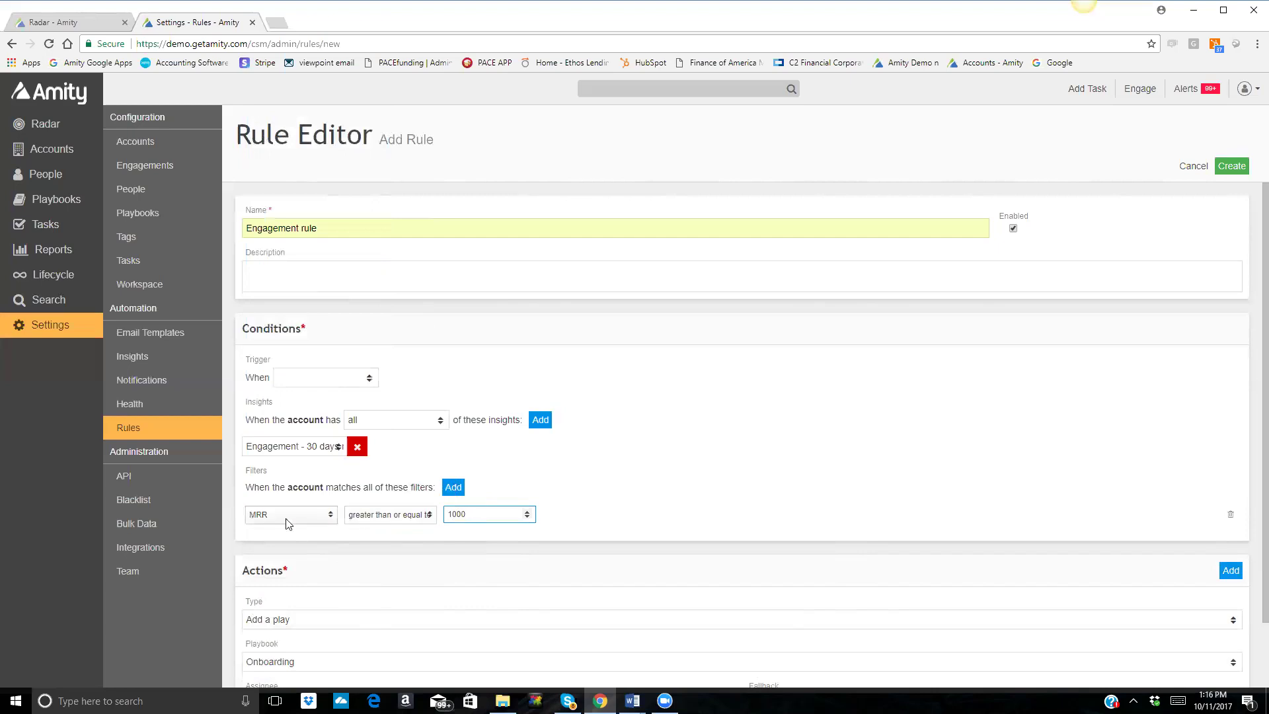
# Add a second account filter requiring Lifecycle Stage equal to Adoption, and dismiss the notification
pyautogui.click(452, 489)
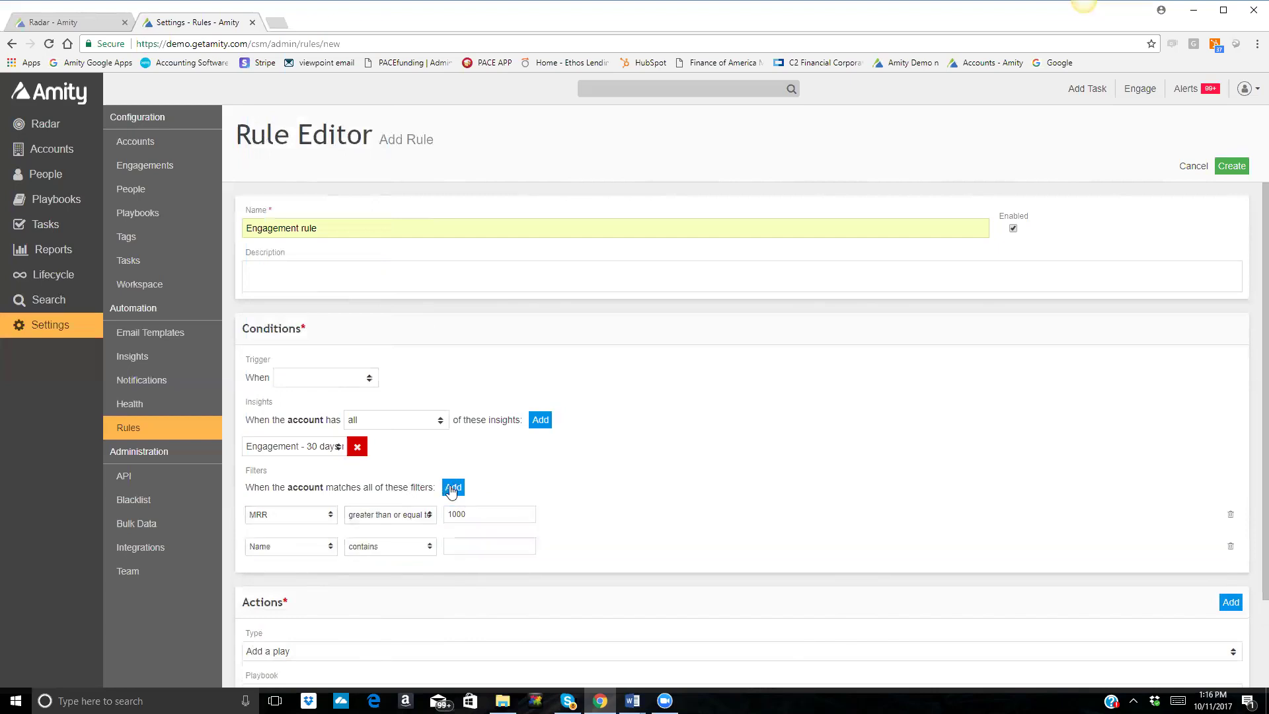
pyautogui.click(301, 547)
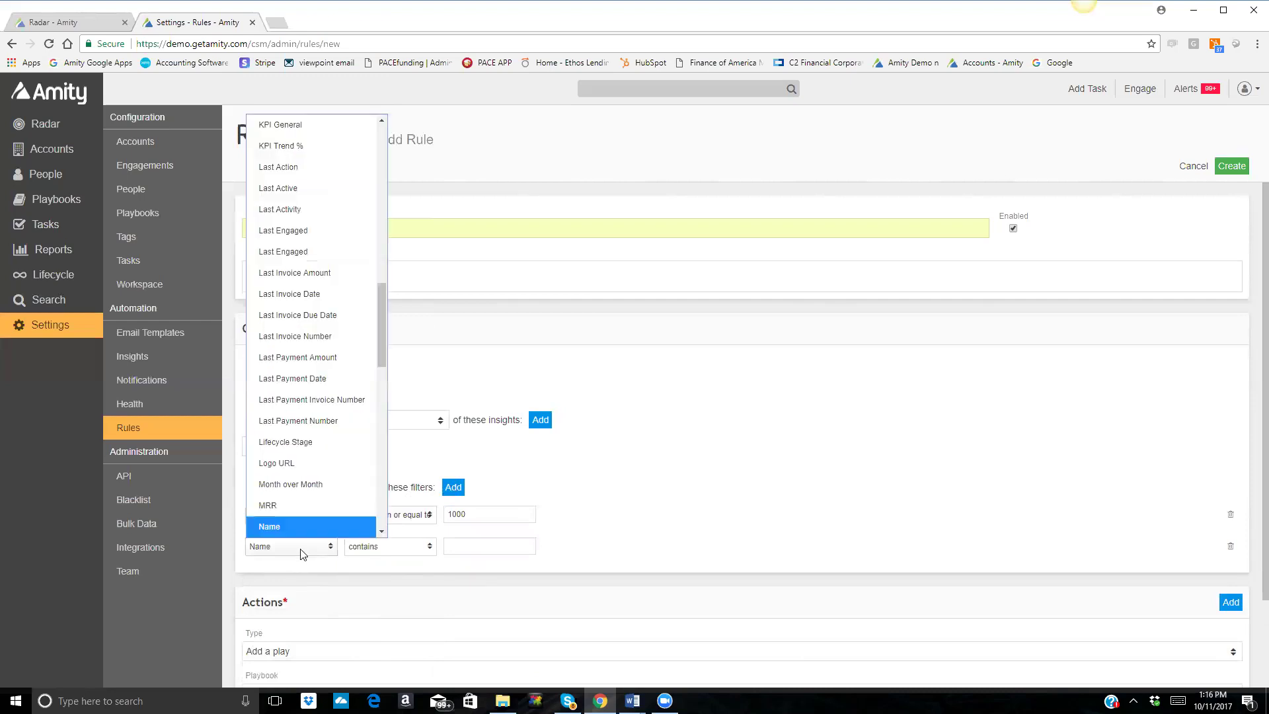
pyautogui.click(290, 442)
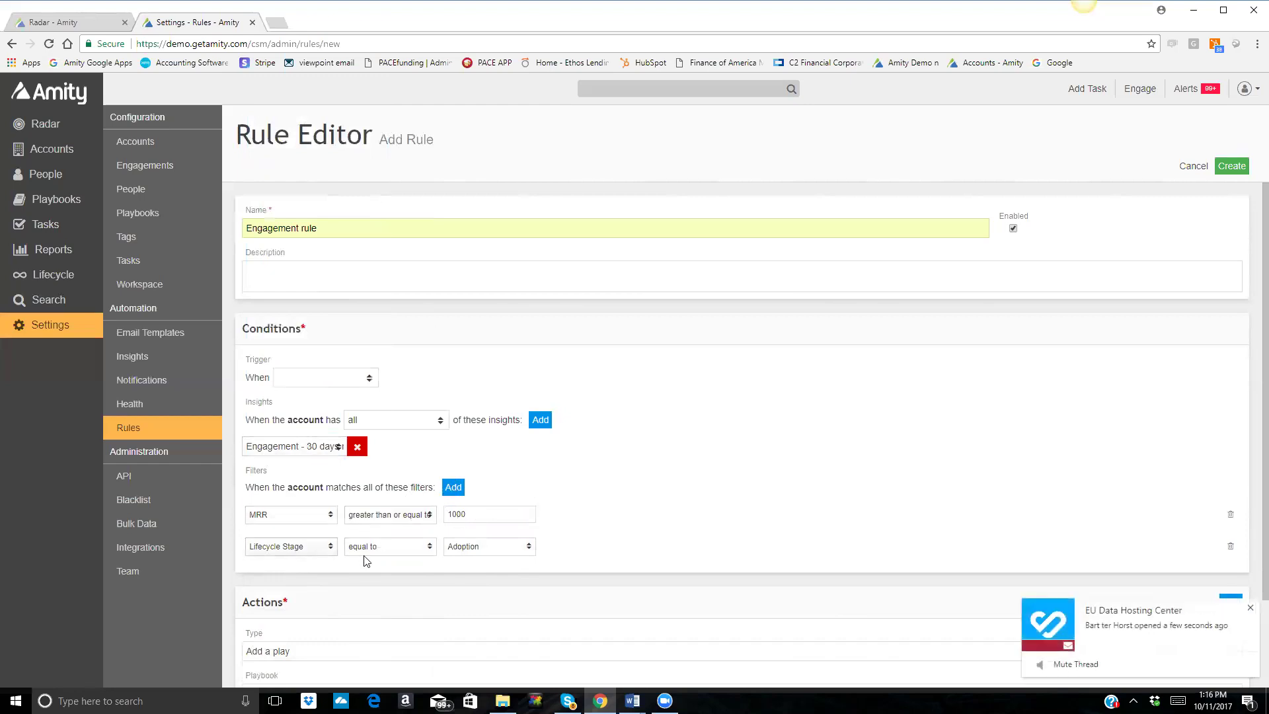
pyautogui.click(1250, 608)
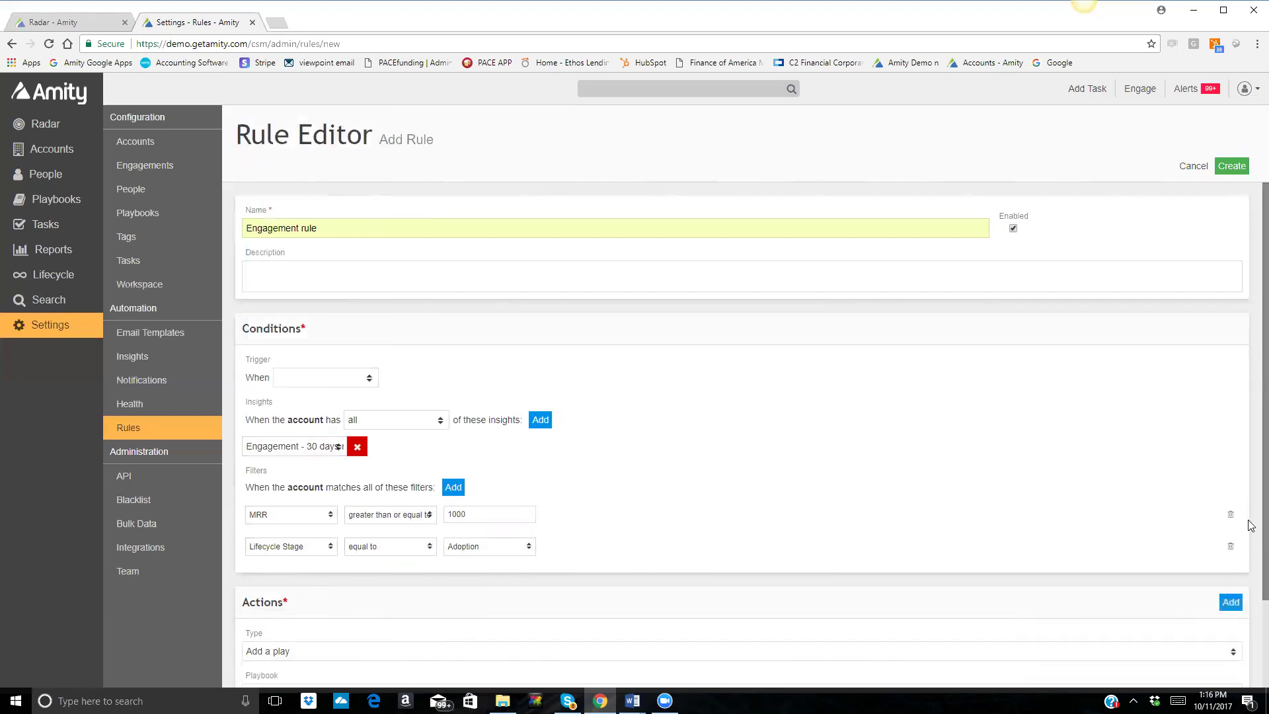
# Change the rule's action type to Add a task and enter "call" as the task title
pyautogui.scroll(-1, 1251, 586)
pyautogui.scroll(-1, 1250, 586)
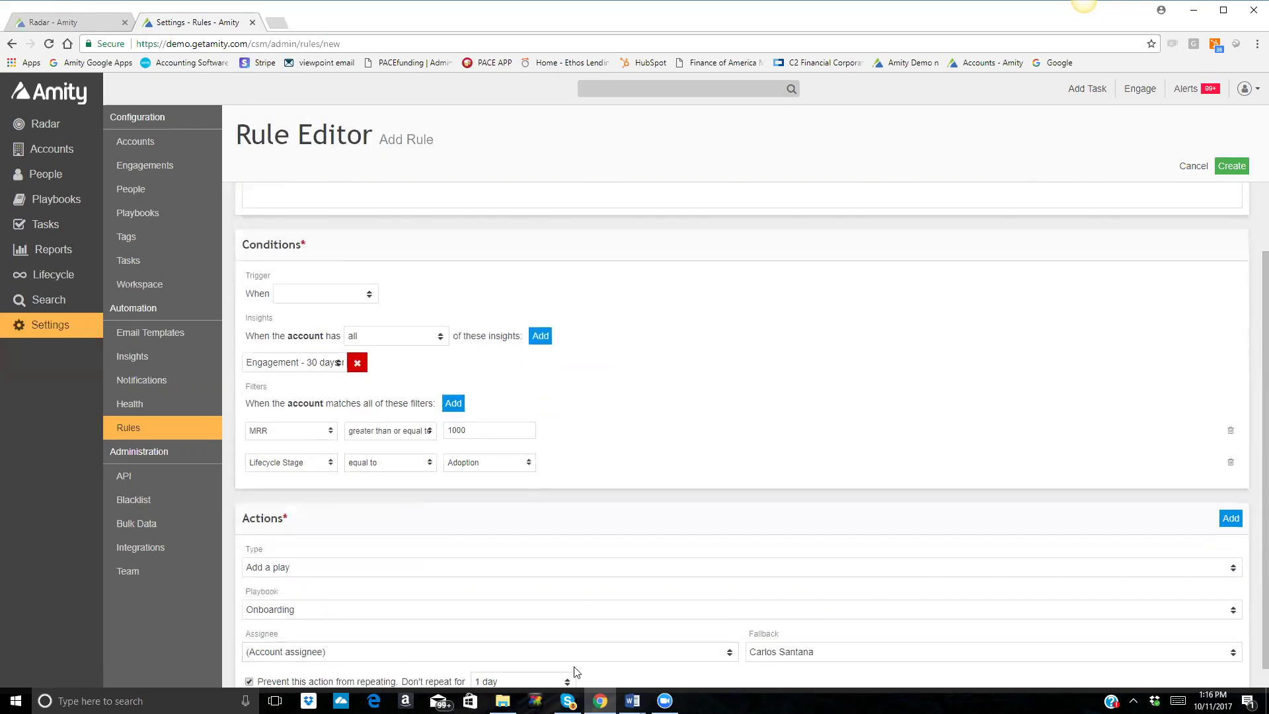
pyautogui.click(360, 567)
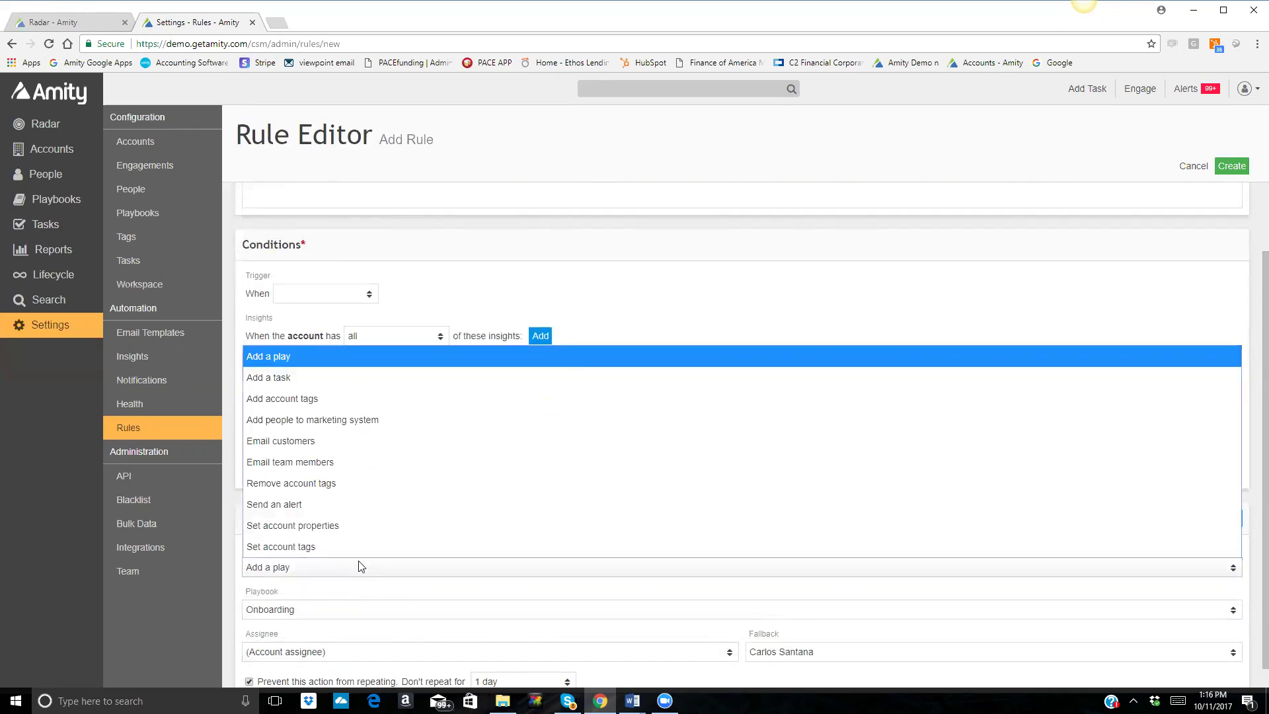
pyautogui.click(317, 375)
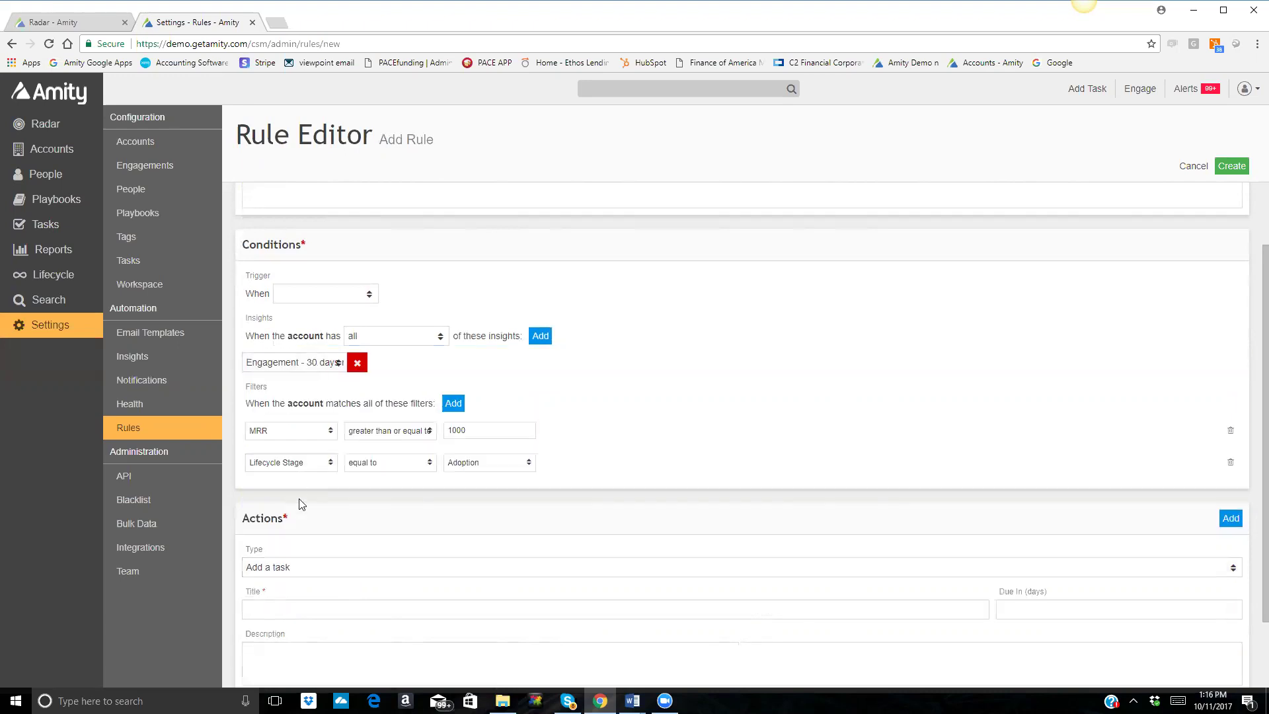
pyautogui.click(291, 610)
pyautogui.write('call')
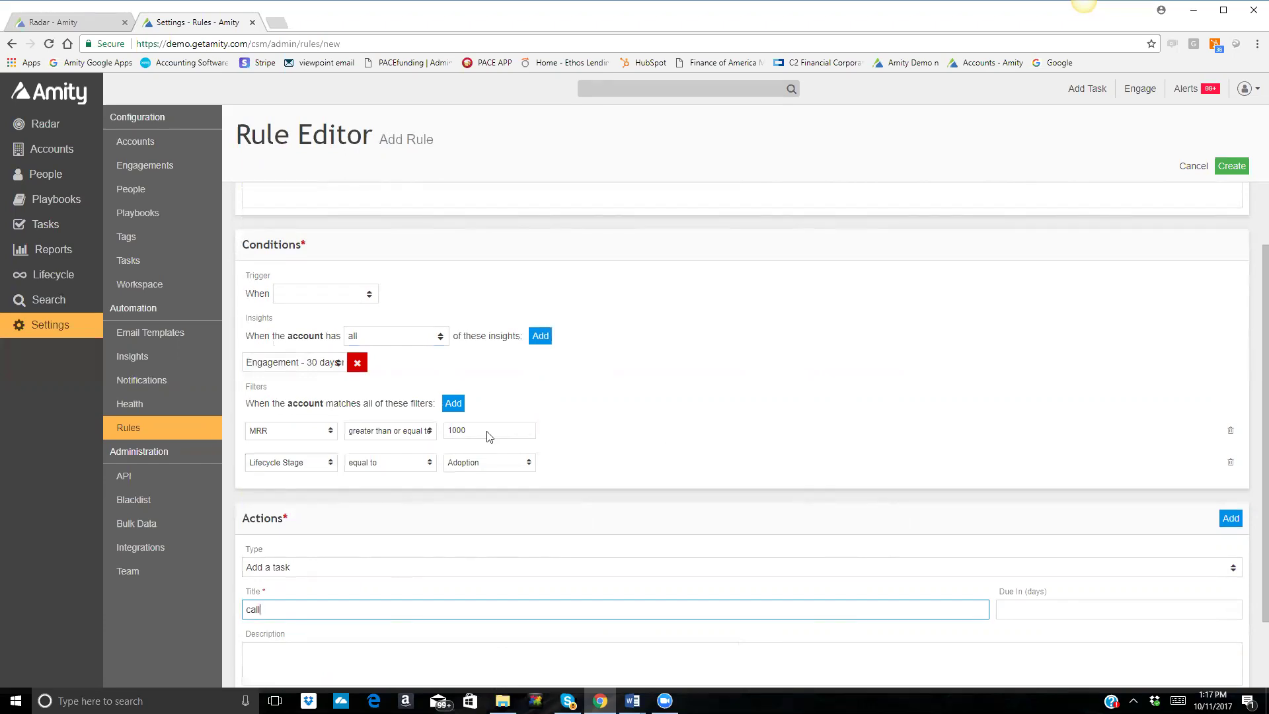
# Change the MRR filter to less than or equal to 250 and delete the Lifecycle Stage filter
pyautogui.click(379, 432)
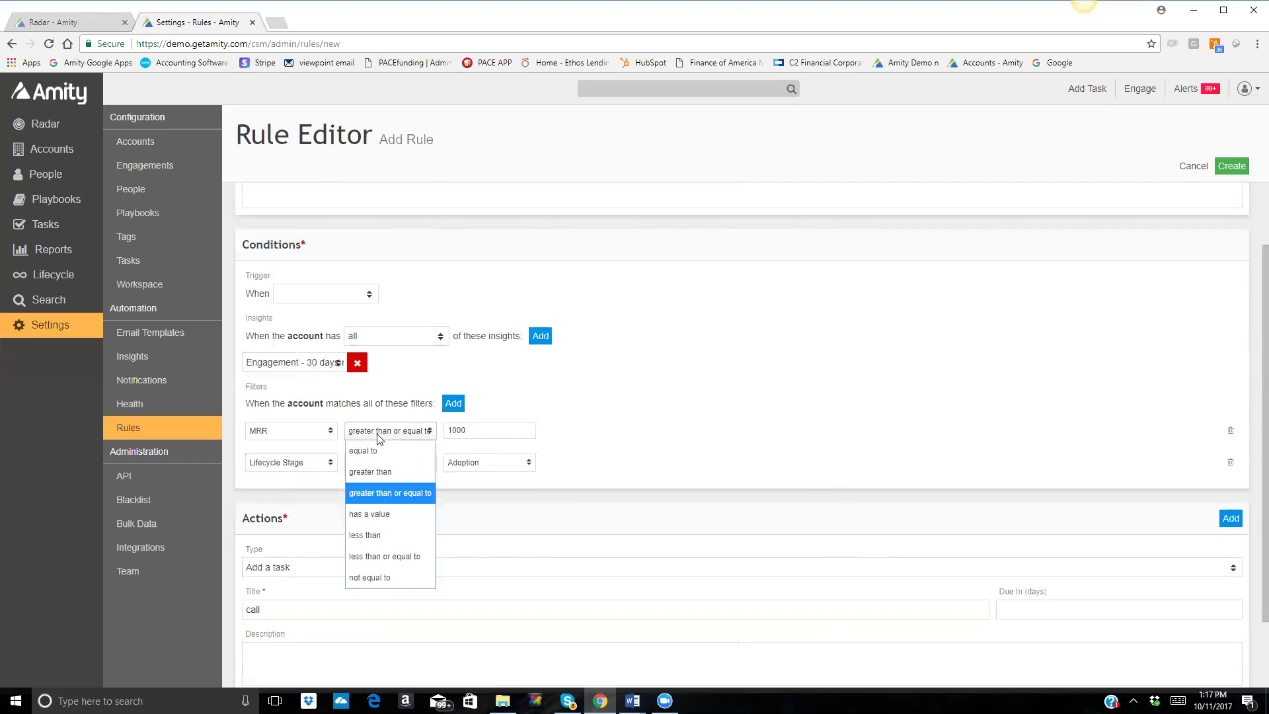
pyautogui.click(370, 554)
pyautogui.click(484, 428)
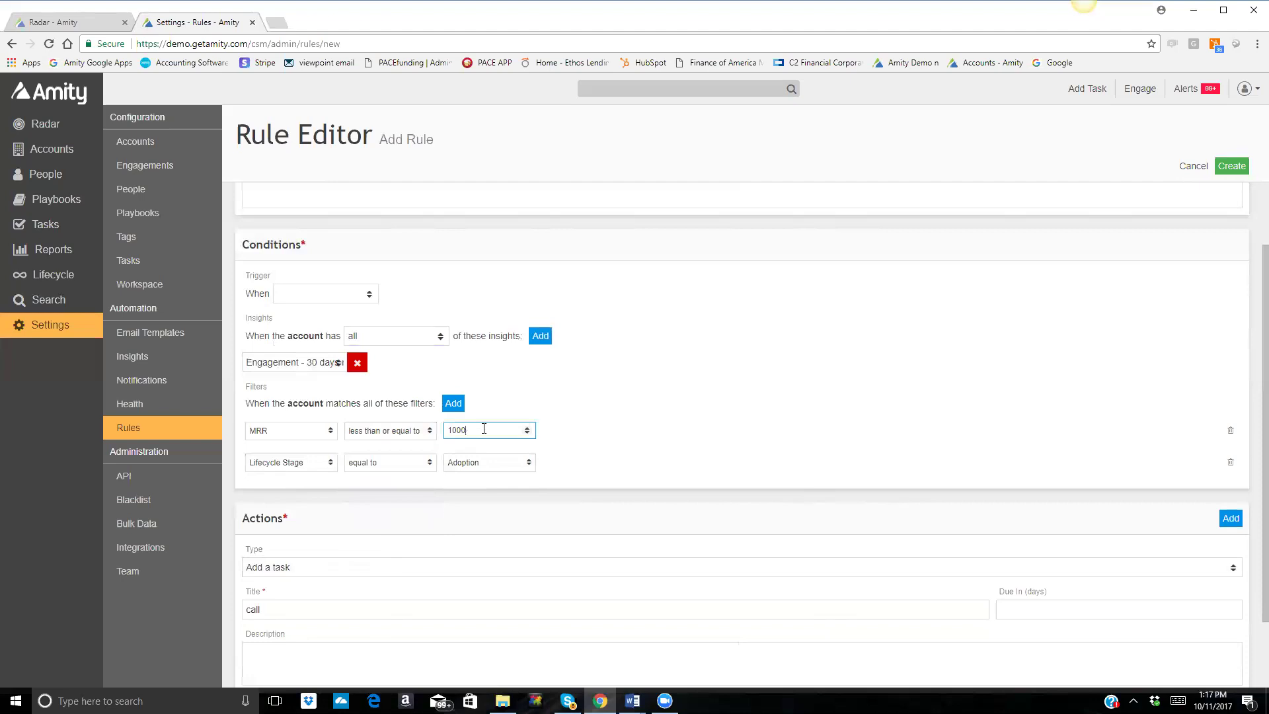
pyautogui.press('BackSpace')
pyautogui.press('BackSpace')
pyautogui.press('BackSpace')
pyautogui.press('BackSpace')
pyautogui.write('250')
pyautogui.click(1230, 464)
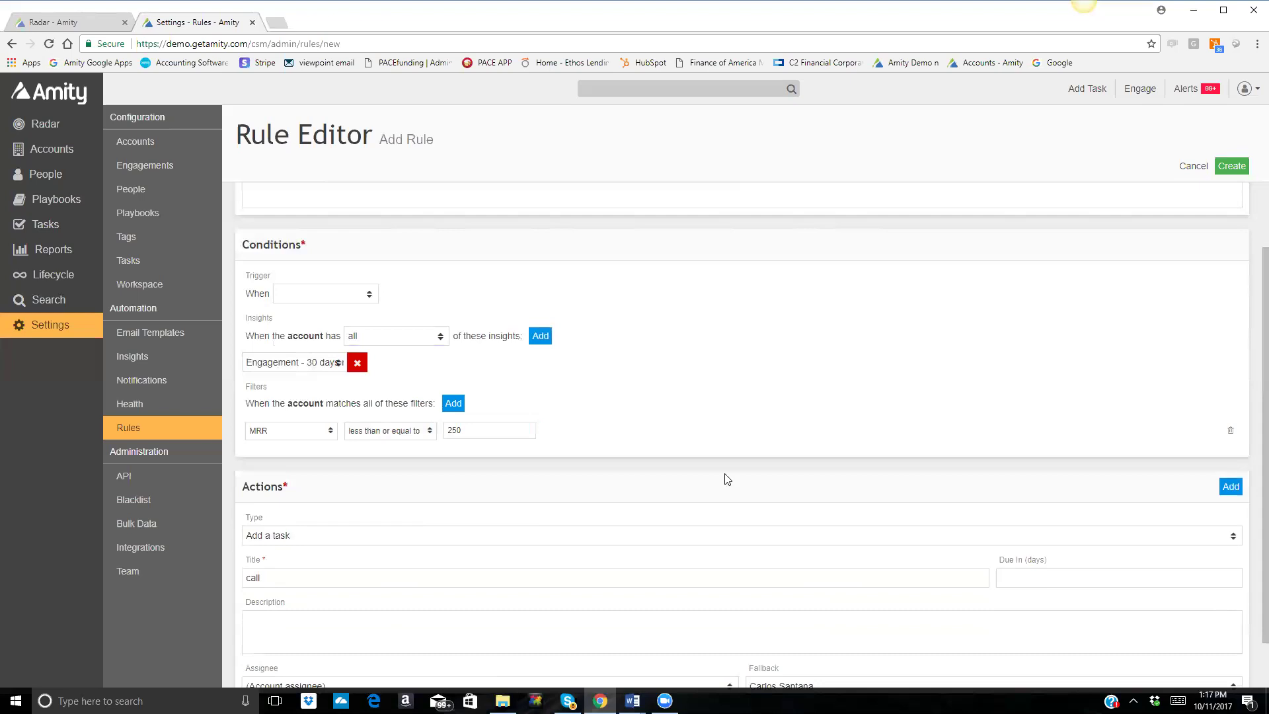
# Set the rule's action type to Email customers and replace its insight with "Usage - Low Activity"
pyautogui.click(358, 538)
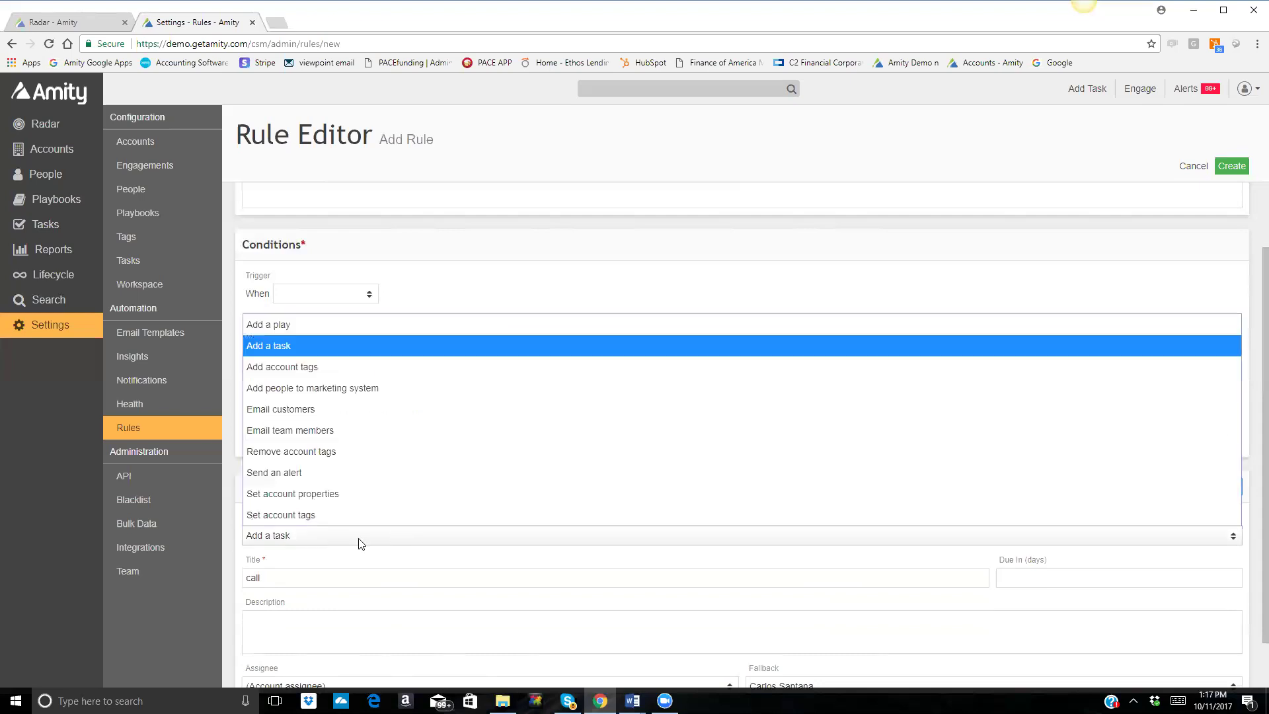
pyautogui.click(328, 417)
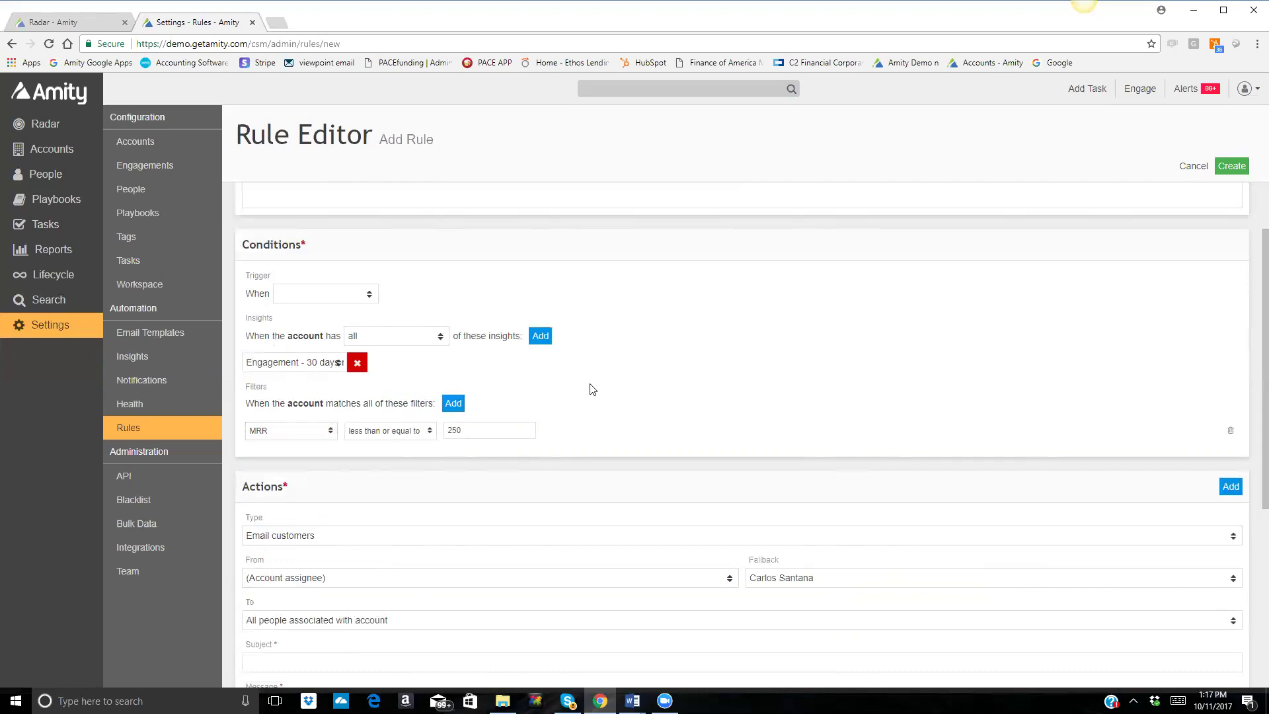
pyautogui.click(283, 364)
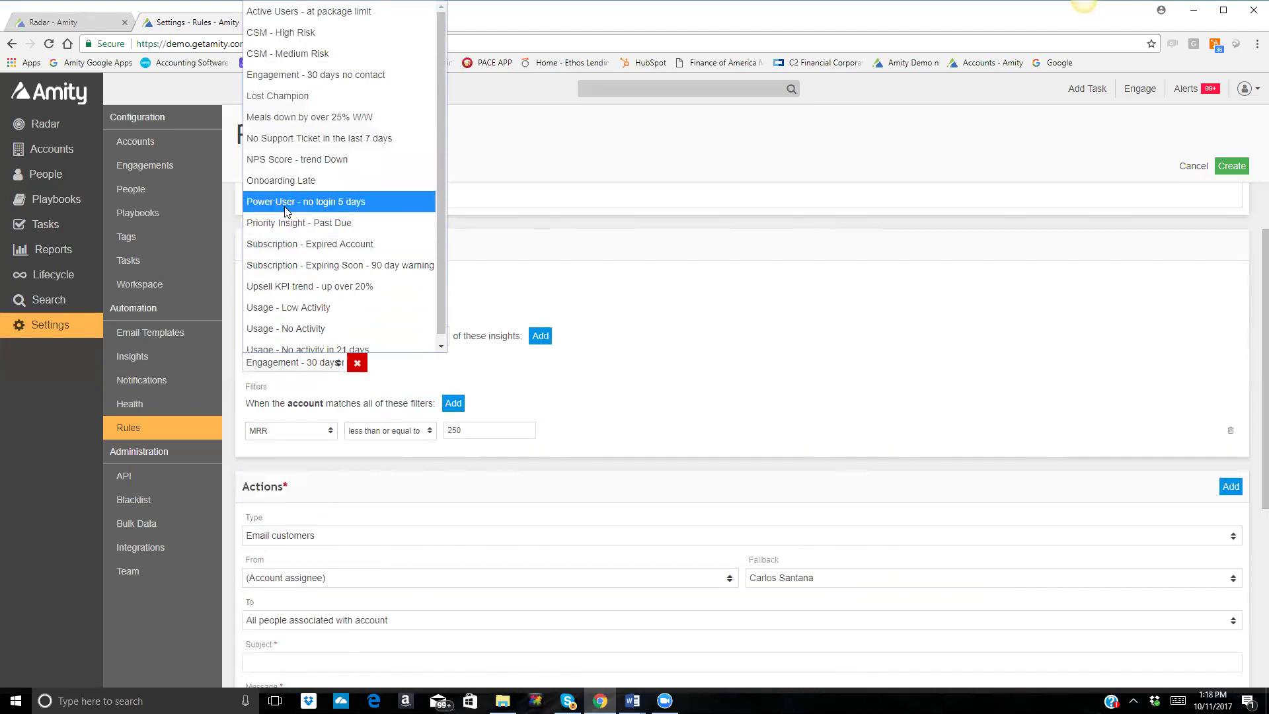
pyautogui.click(279, 310)
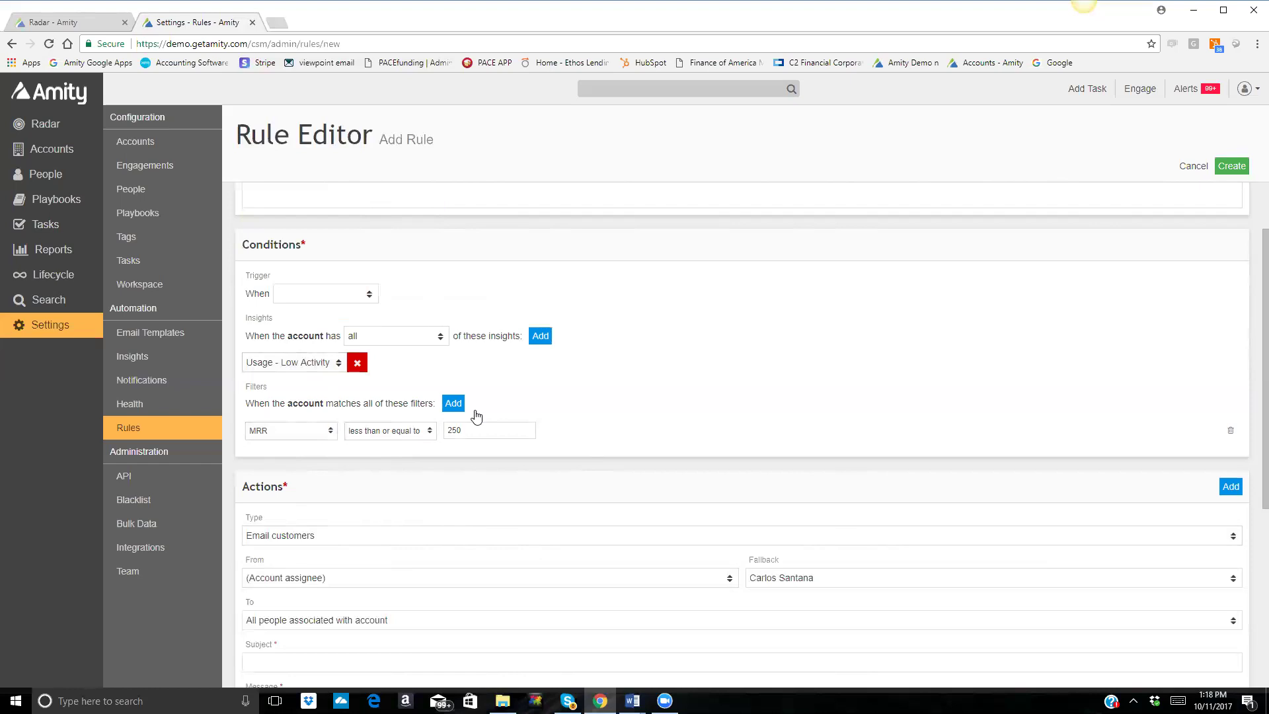
# Discard the unsaved rule and examine the account properties available as filters in a new rule
pyautogui.click(1194, 166)
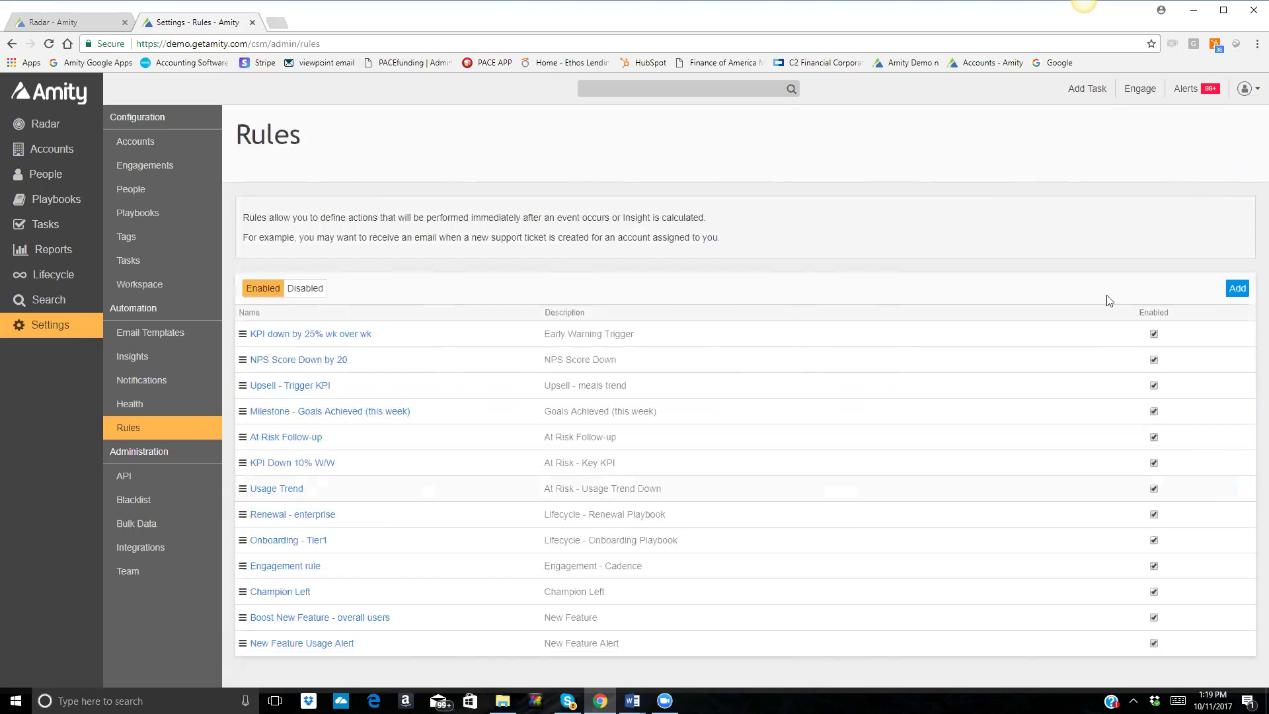
pyautogui.click(1236, 288)
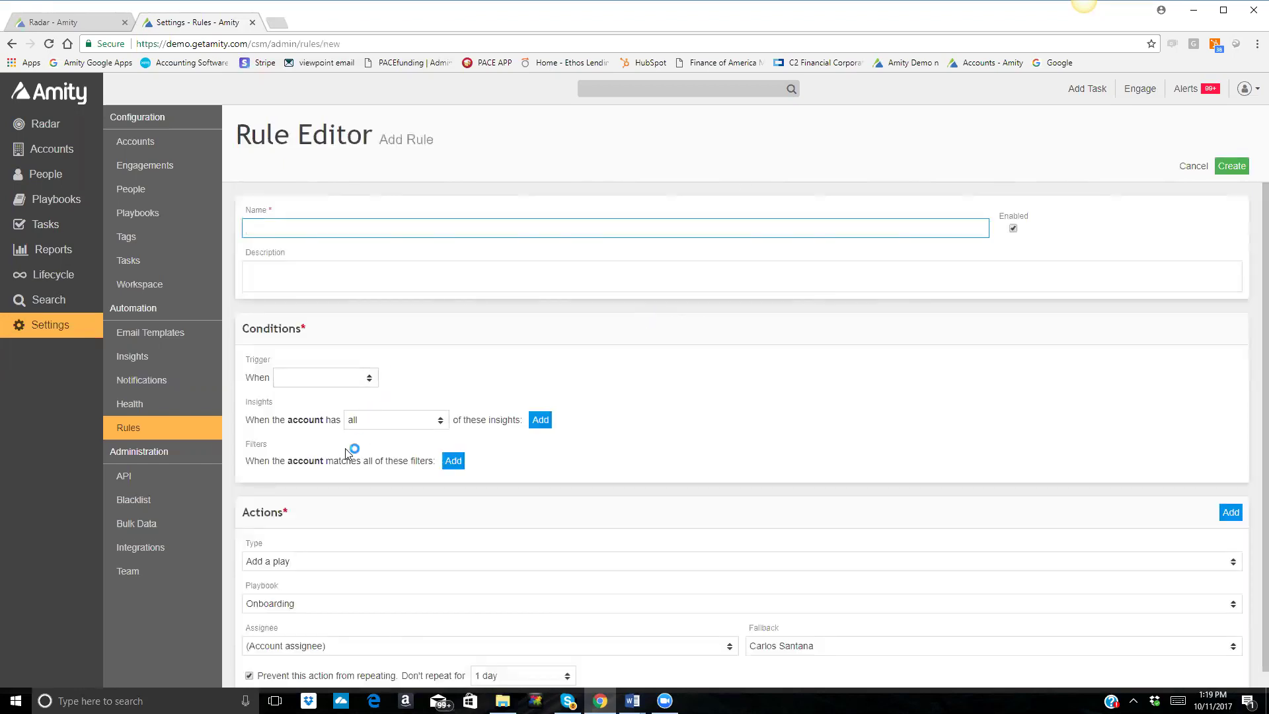
pyautogui.click(453, 461)
pyautogui.click(316, 490)
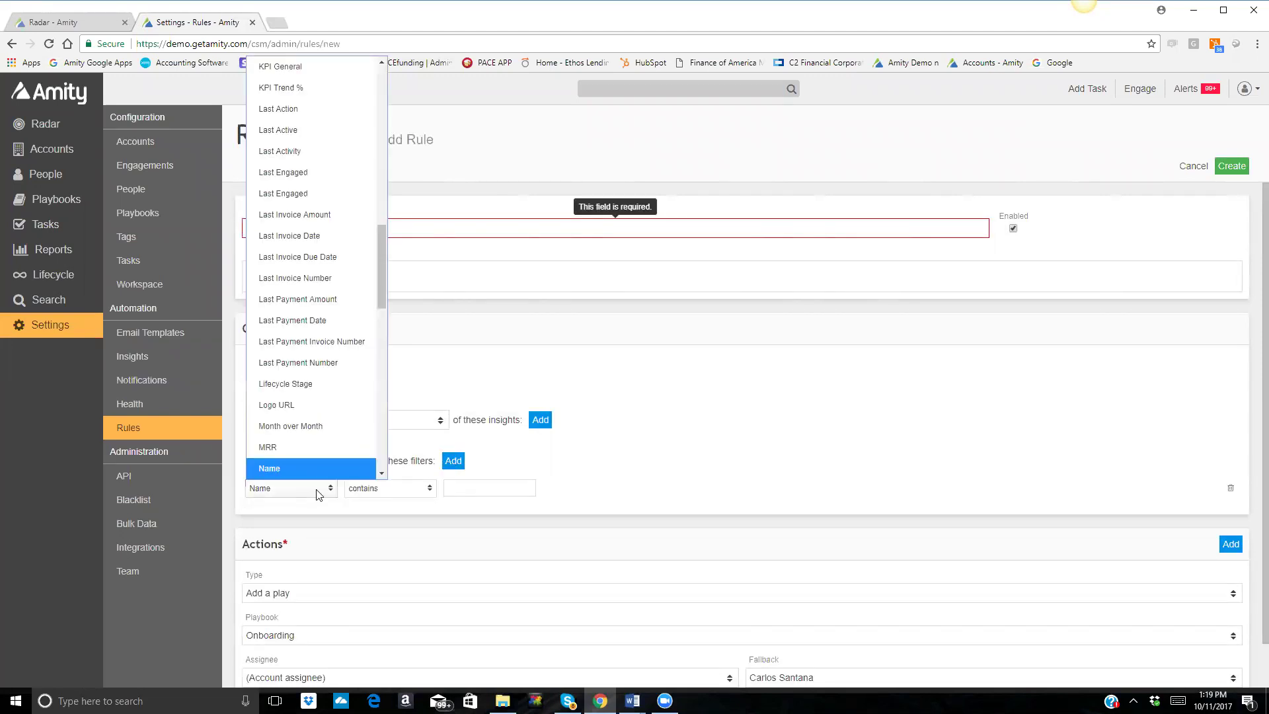
pyautogui.click(675, 401)
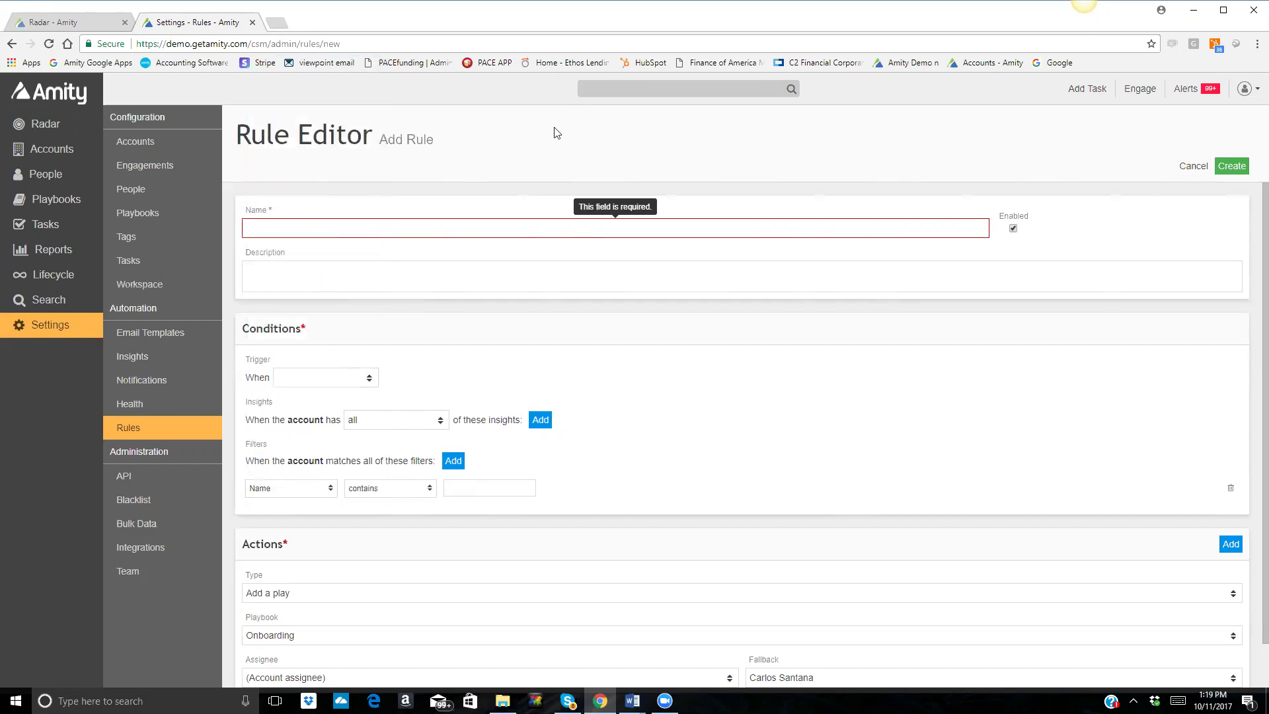
# Compare the account custom properties in Settings with the filter properties offered in a new rule
pyautogui.click(130, 140)
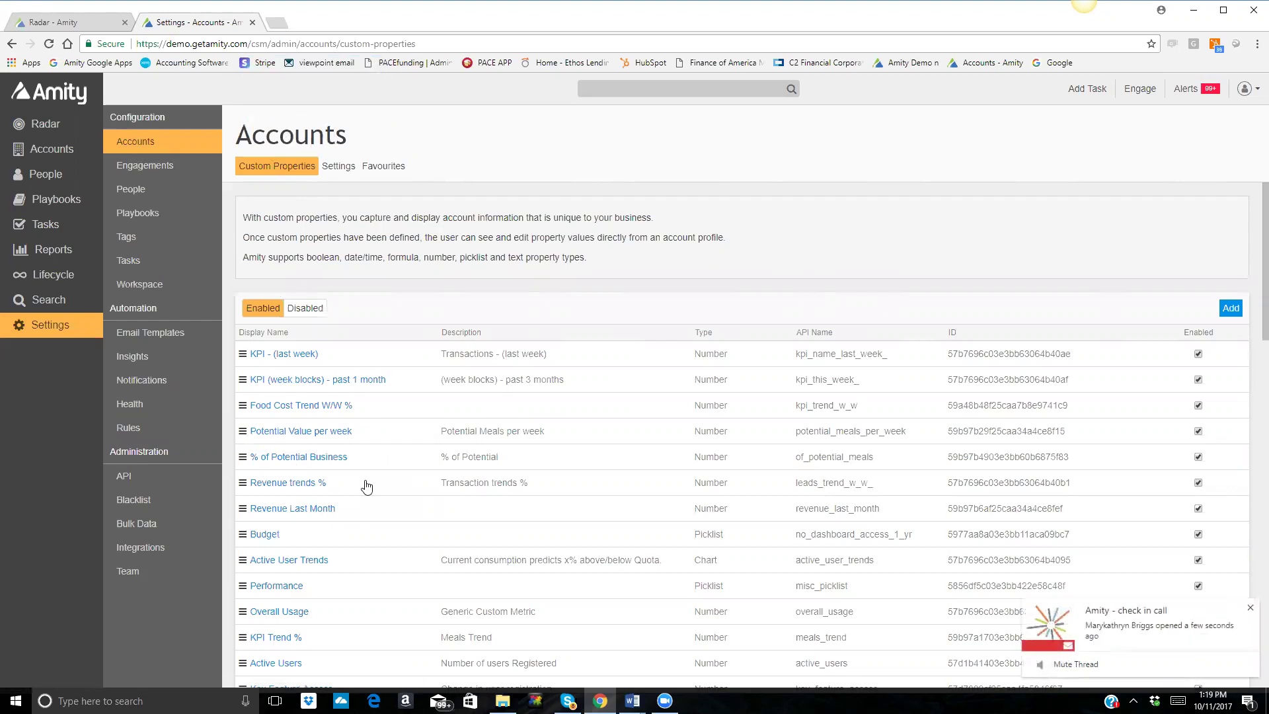
pyautogui.click(1248, 607)
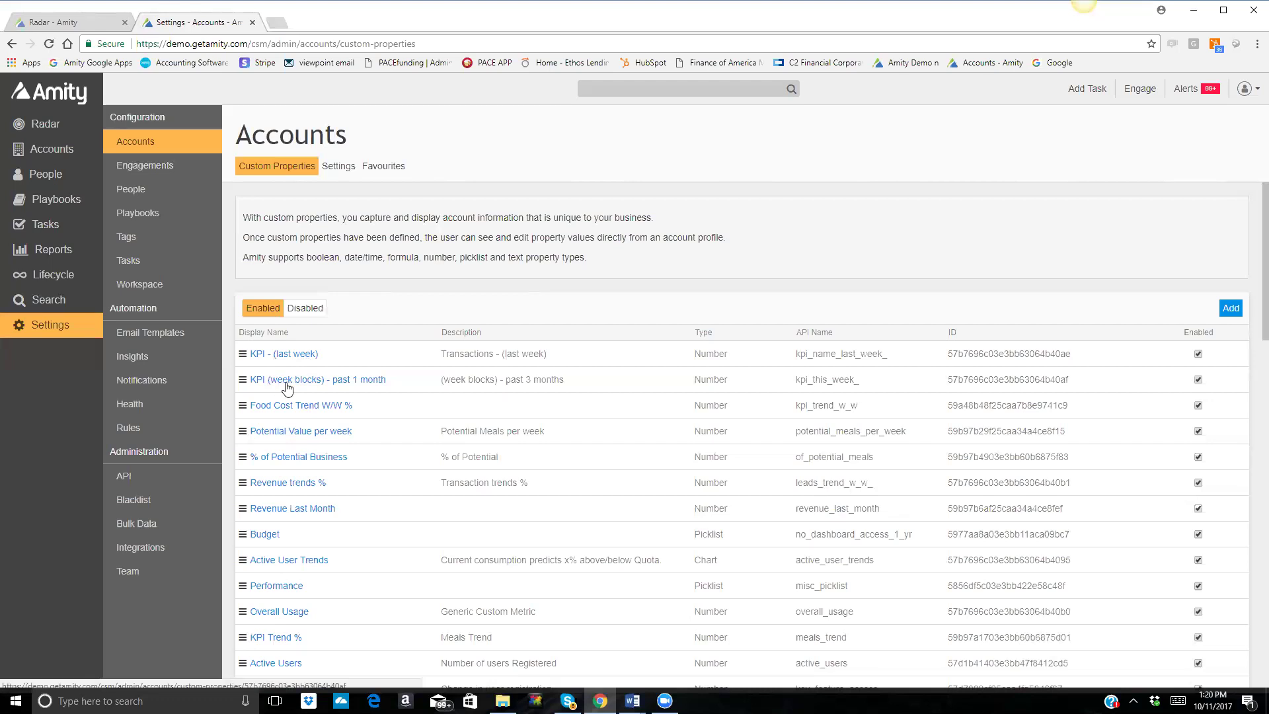
pyautogui.click(128, 428)
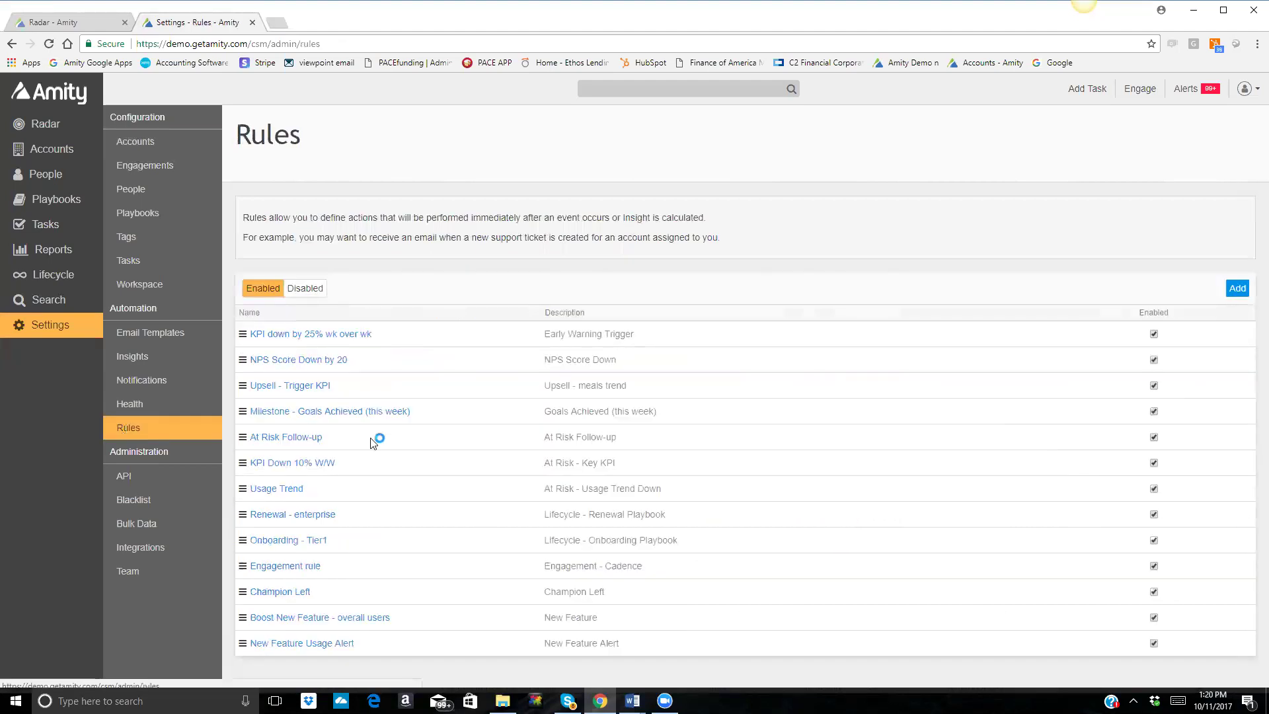
pyautogui.click(1236, 288)
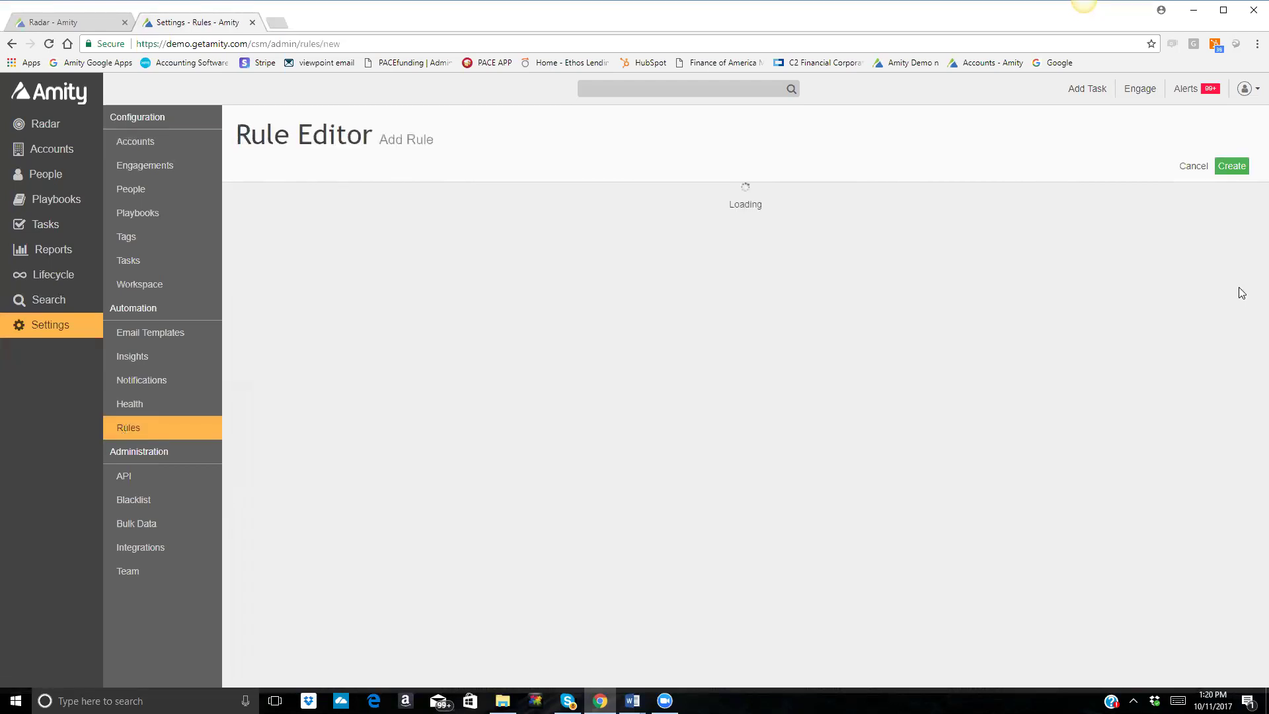
pyautogui.click(447, 462)
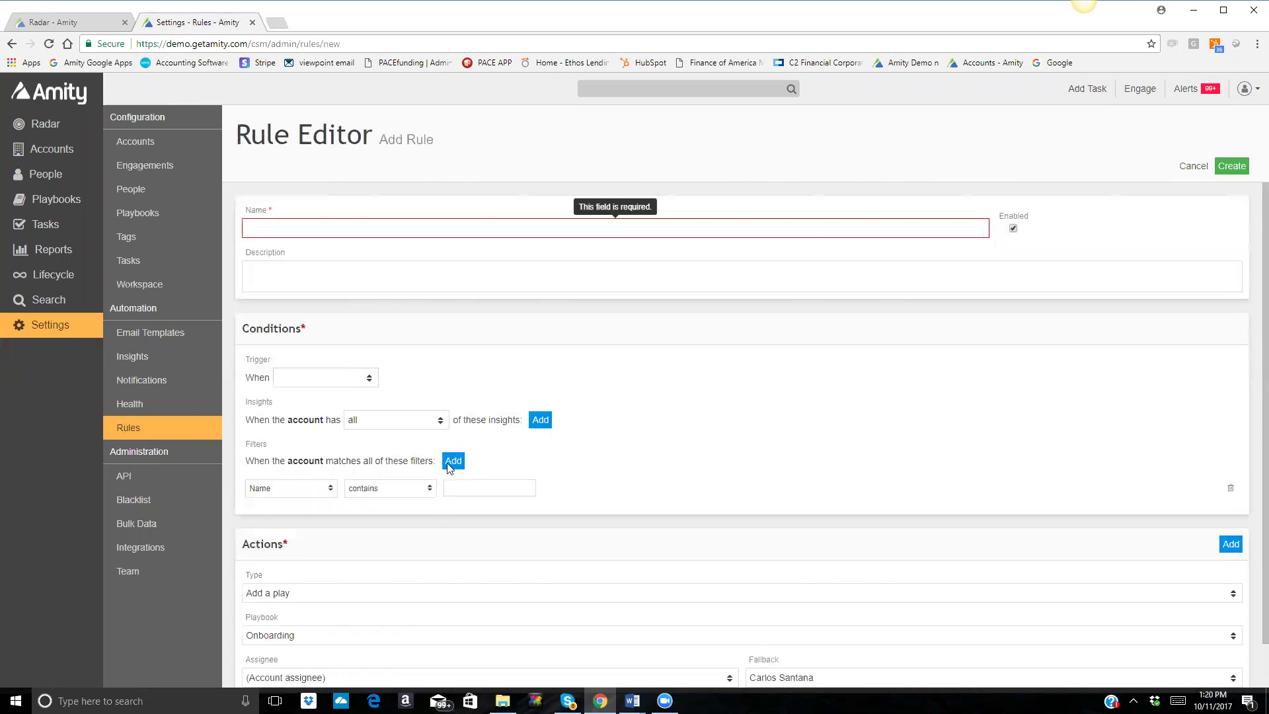
pyautogui.click(311, 488)
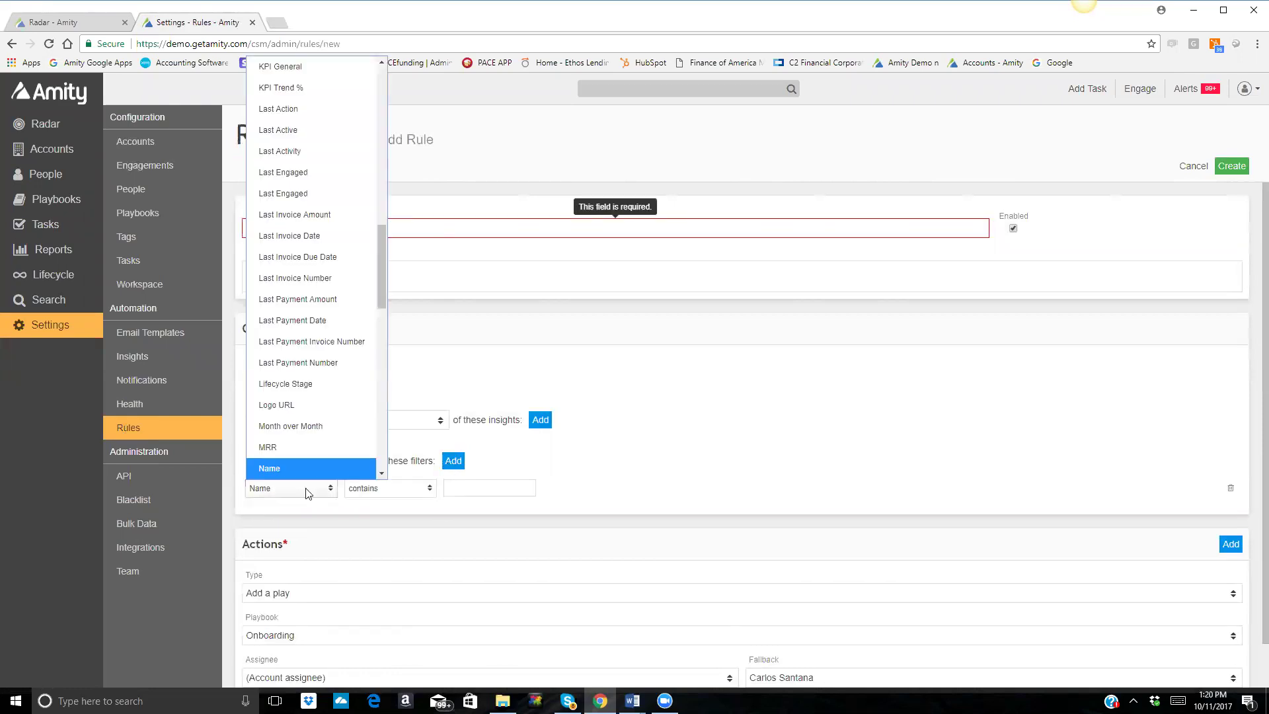
pyautogui.click(490, 350)
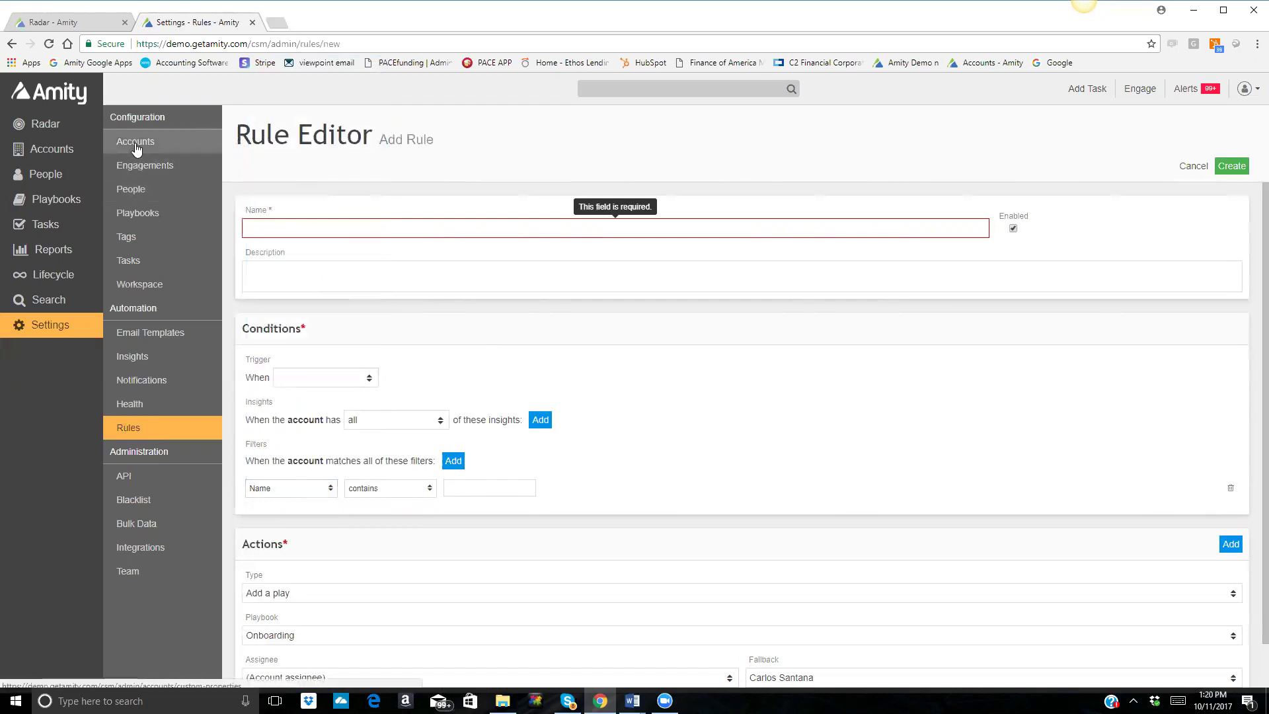
# View the people custom properties, and start a new account custom property with the display name KPI
pyautogui.click(132, 190)
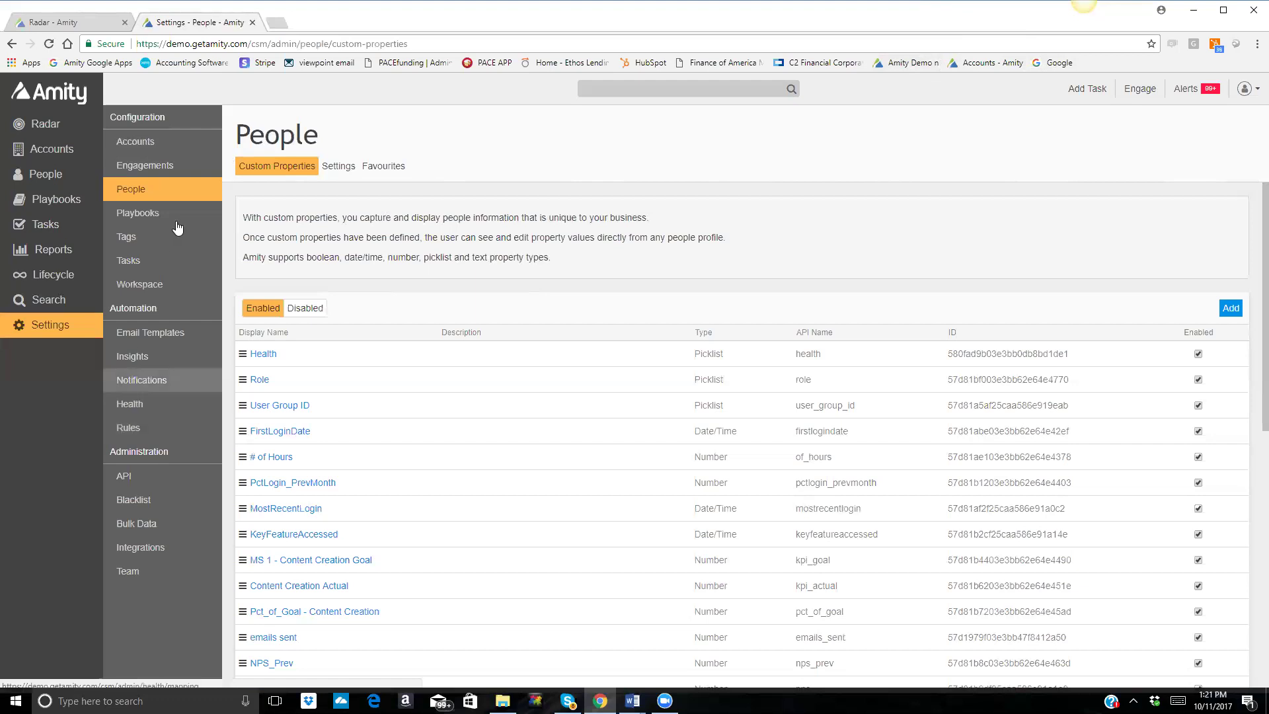
pyautogui.click(143, 142)
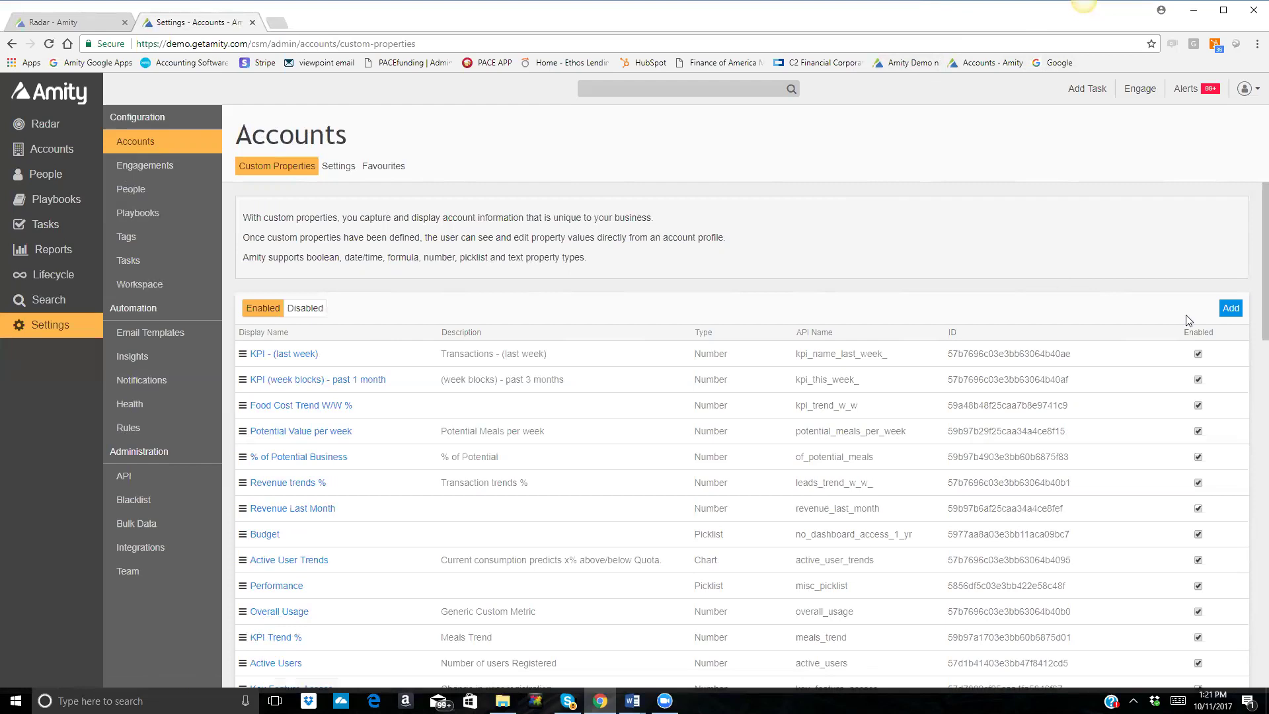
pyautogui.click(1232, 308)
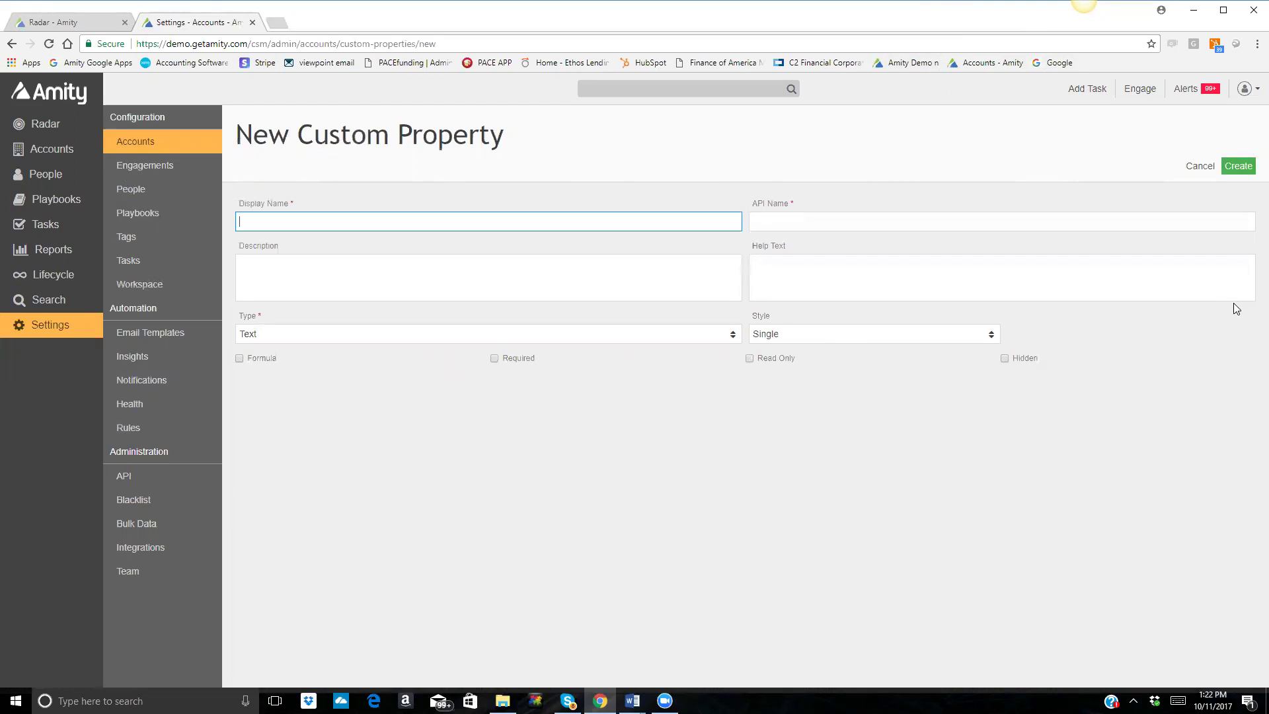
pyautogui.write('KPI')
pyautogui.click(413, 337)
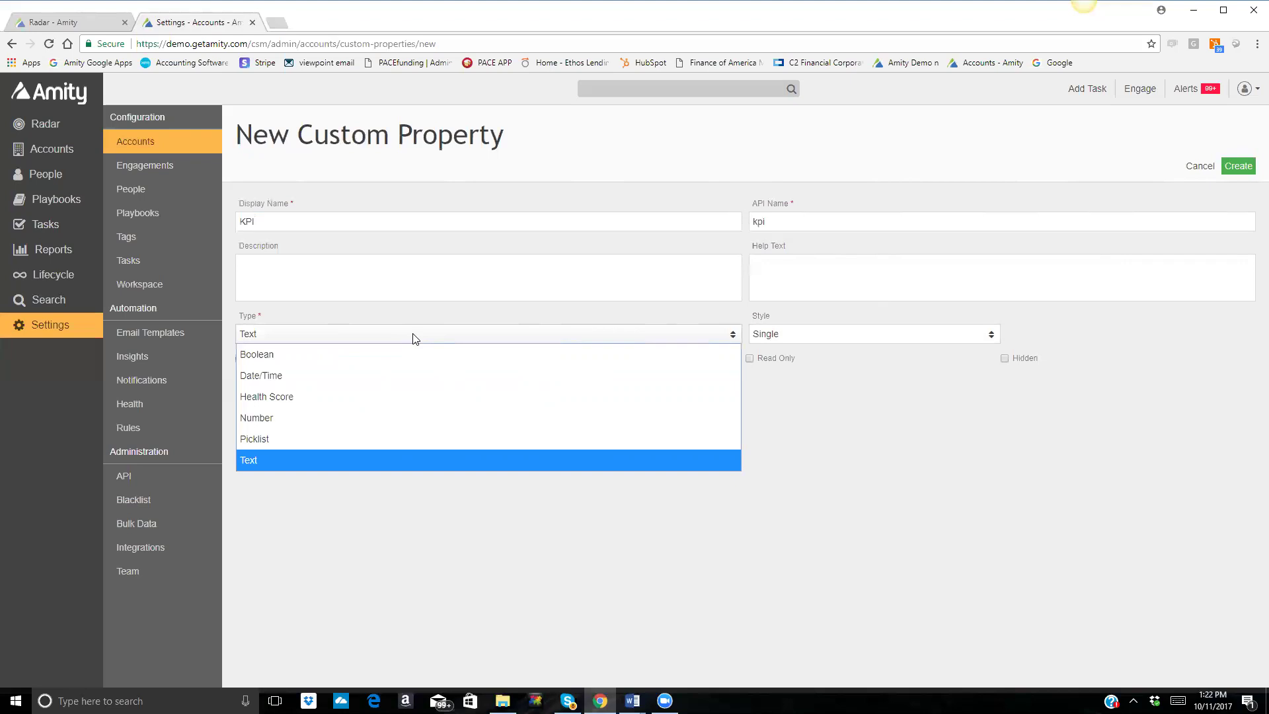
pyautogui.click(408, 279)
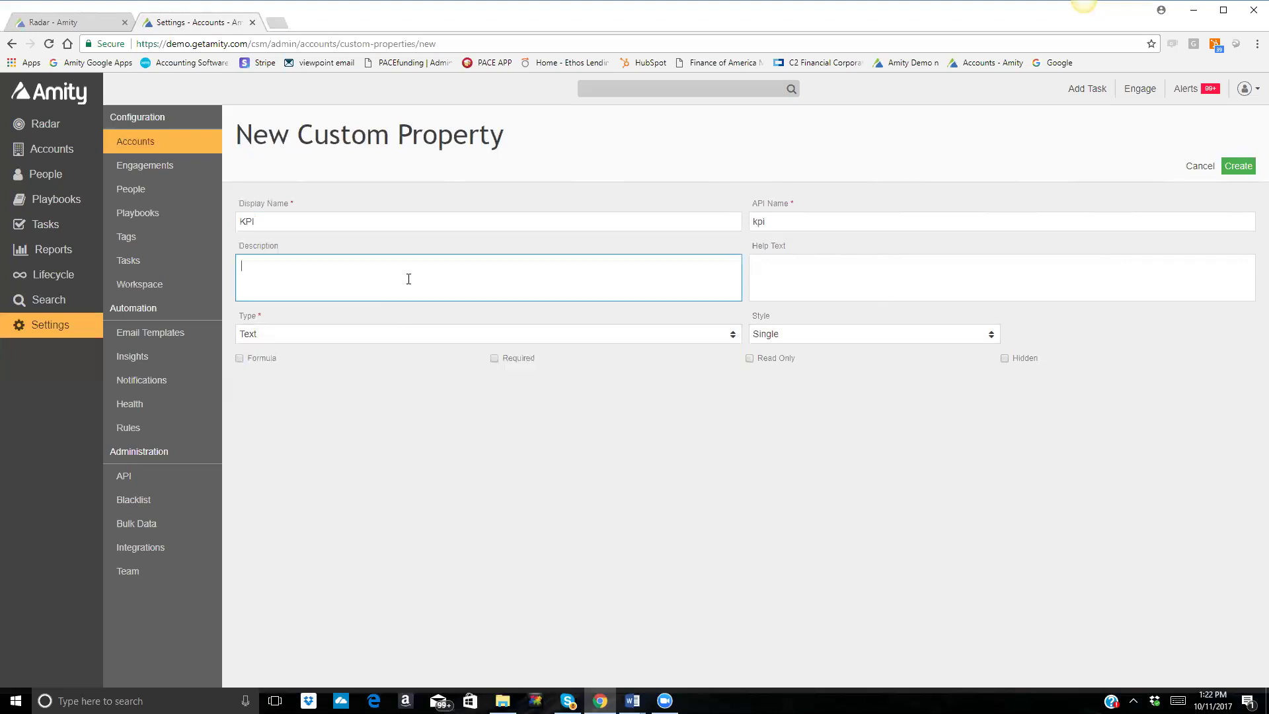
# Enable Formula for the KPI property to view its formula language options, and discard the property
pyautogui.click(240, 358)
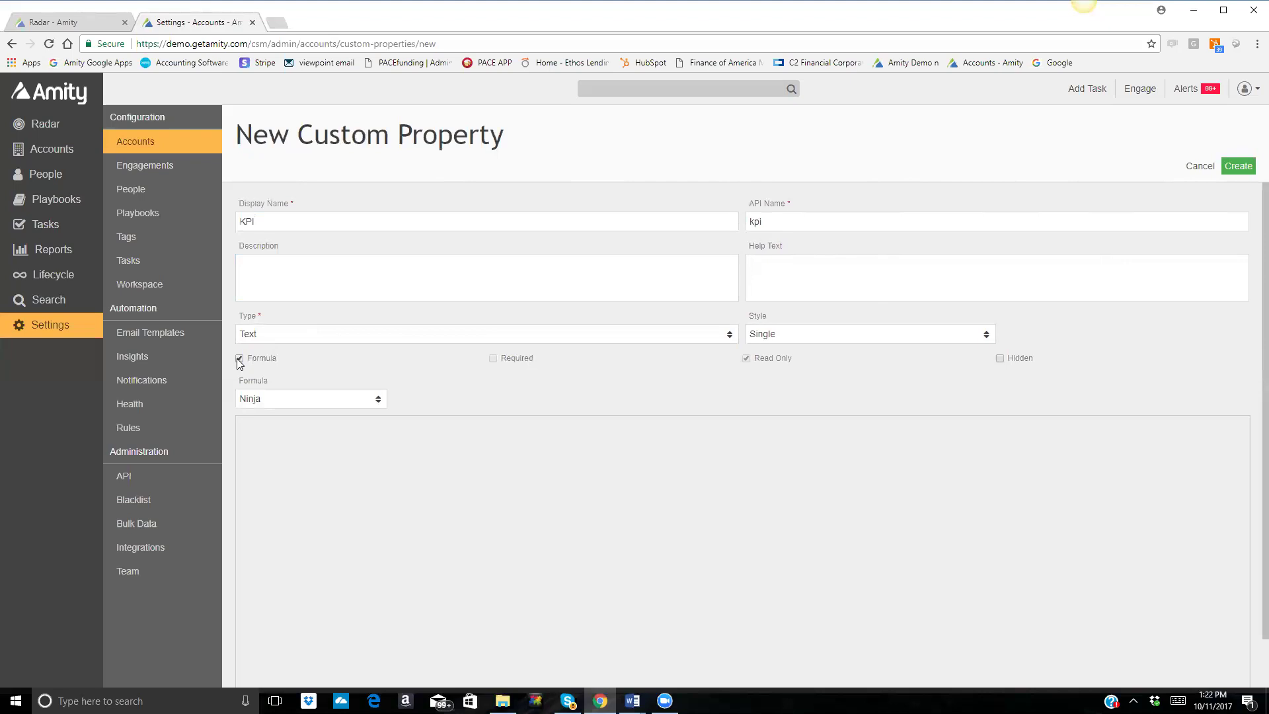
pyautogui.click(313, 405)
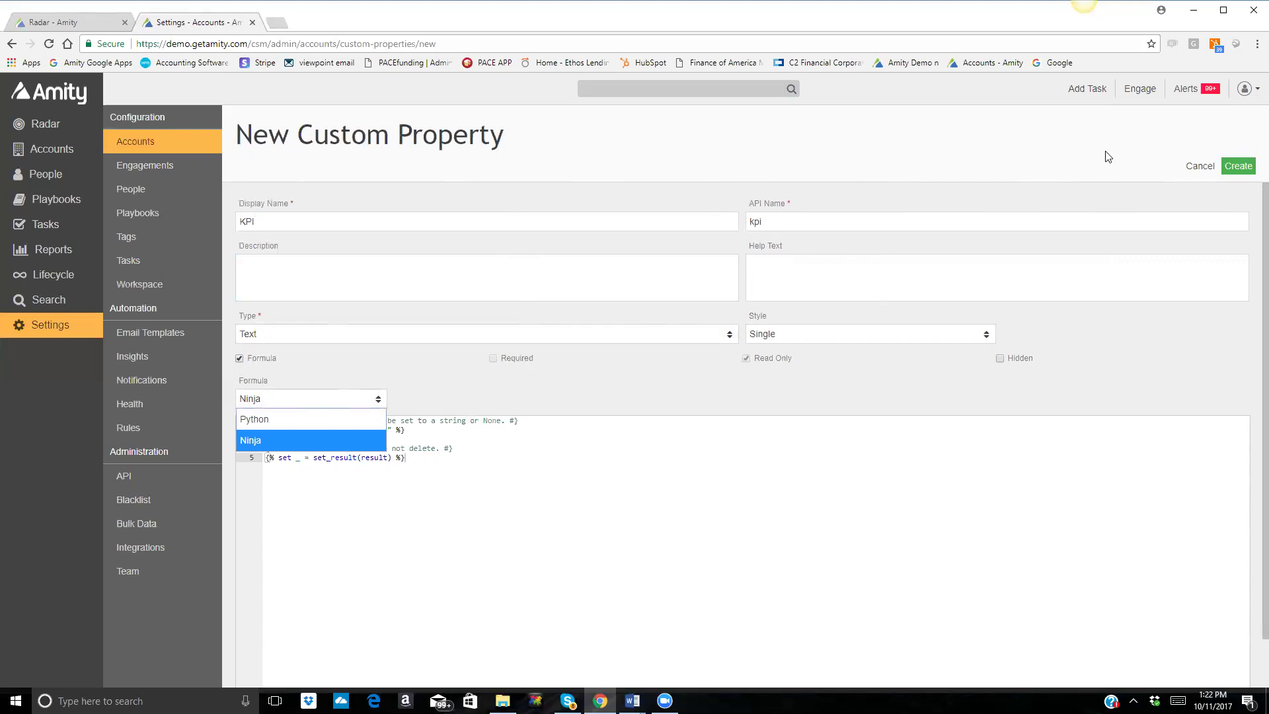
pyautogui.click(1200, 170)
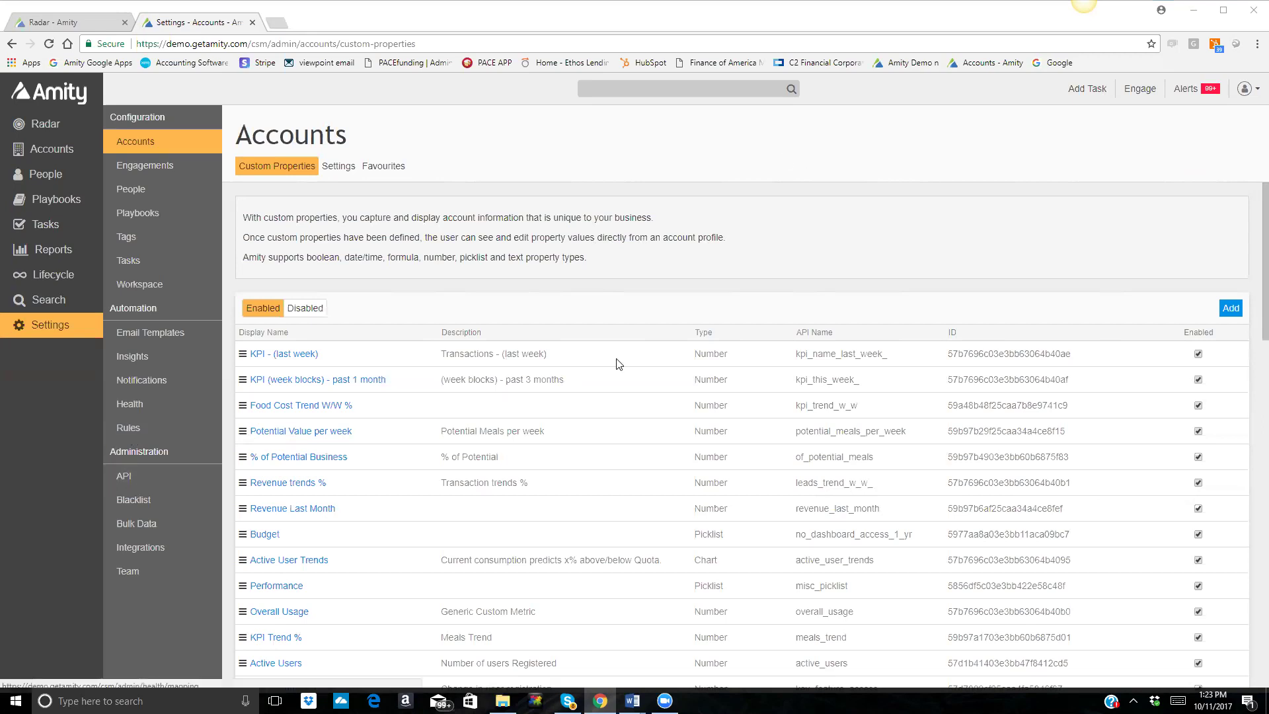
# Start a new automation rule and add an account filter requiring Tier equal to Tier 1
pyautogui.click(1230, 308)
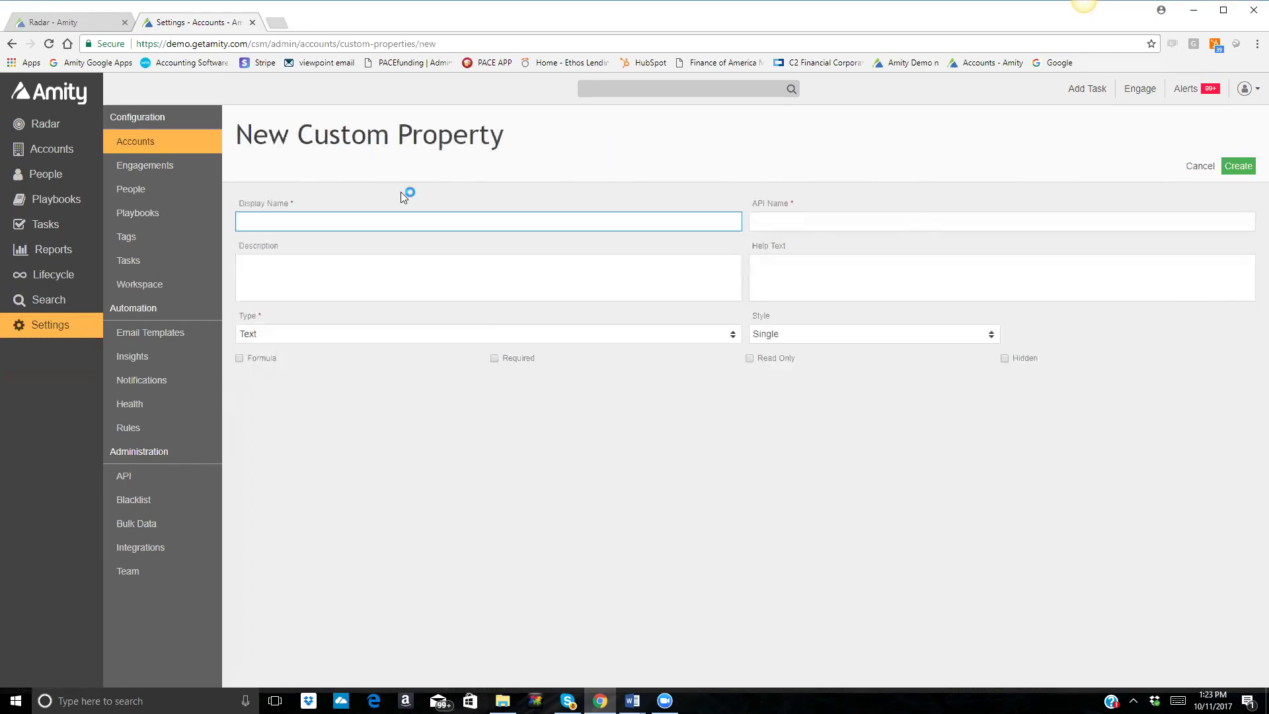
pyautogui.click(128, 429)
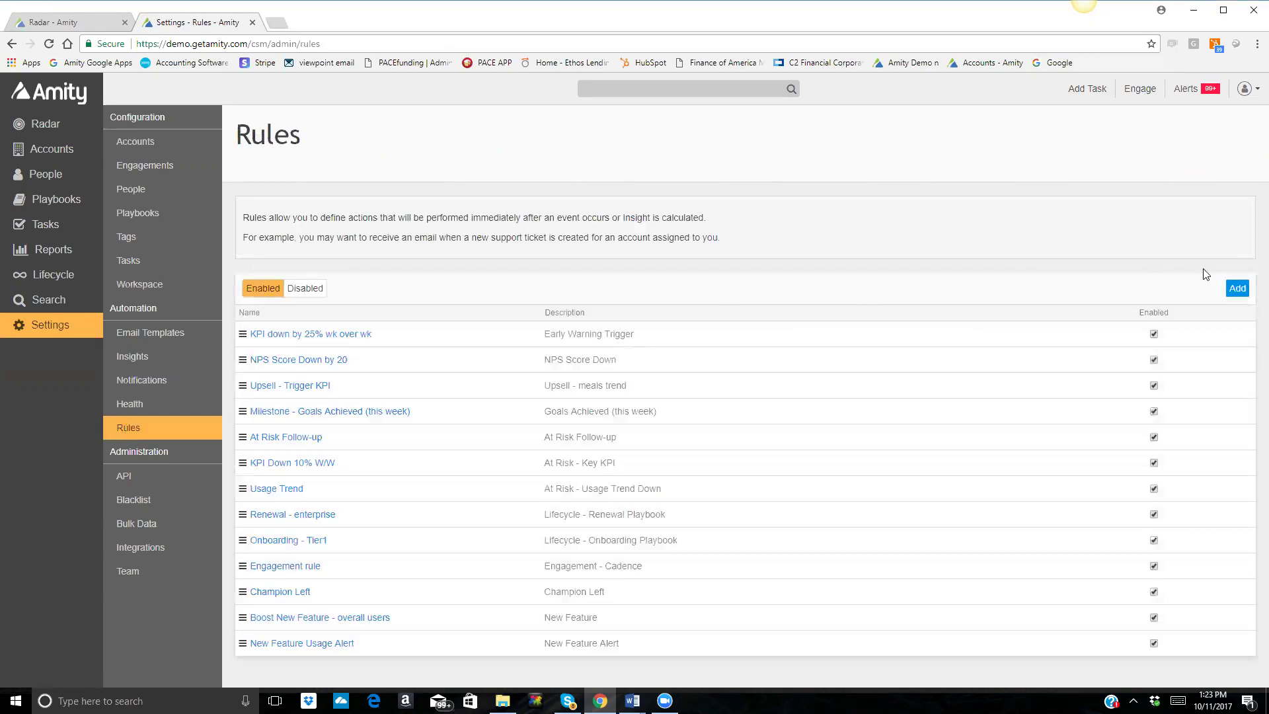
pyautogui.click(1232, 286)
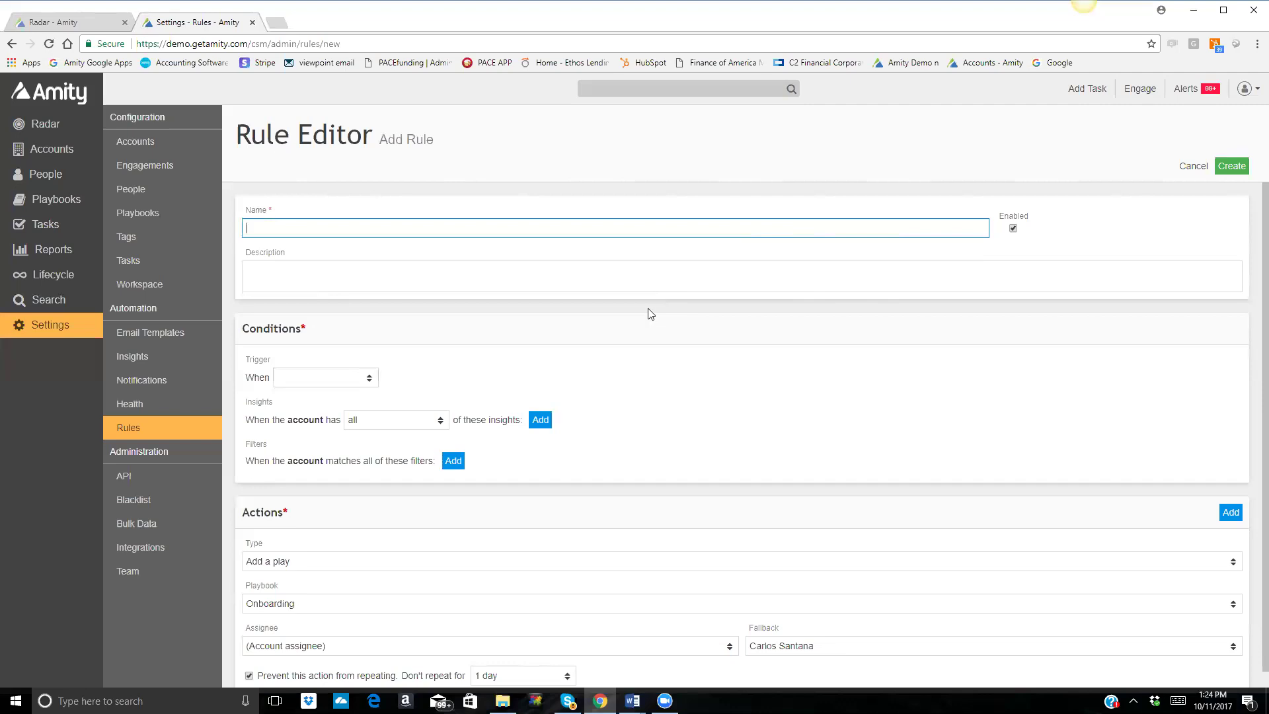
pyautogui.click(453, 463)
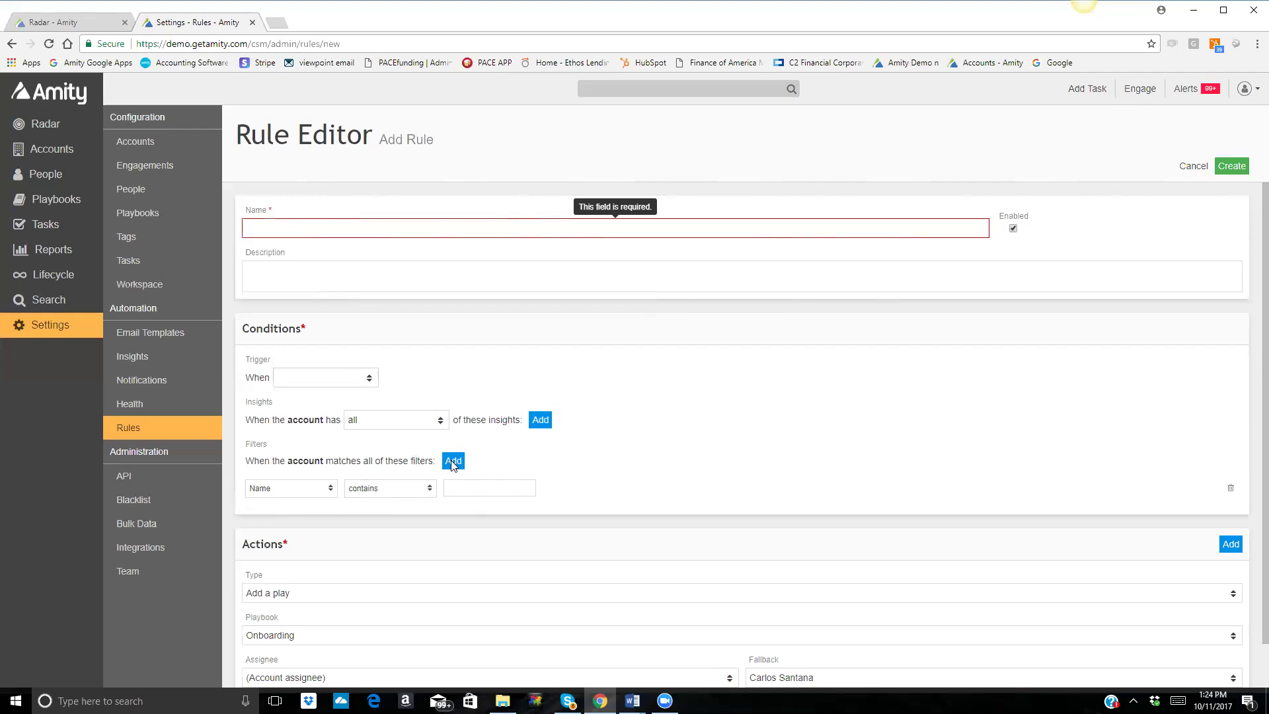
pyautogui.click(317, 488)
pyautogui.moveTo(377, 282); pyautogui.dragTo(373, 414)
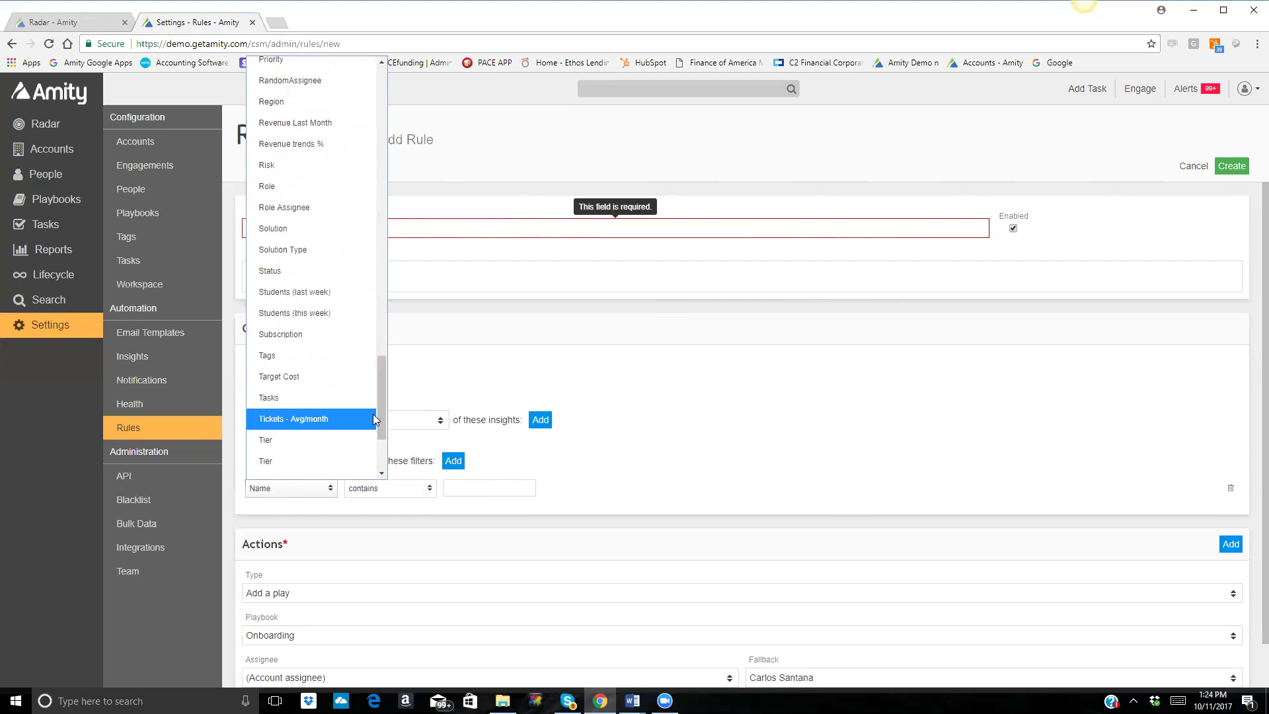
pyautogui.click(279, 455)
pyautogui.click(469, 489)
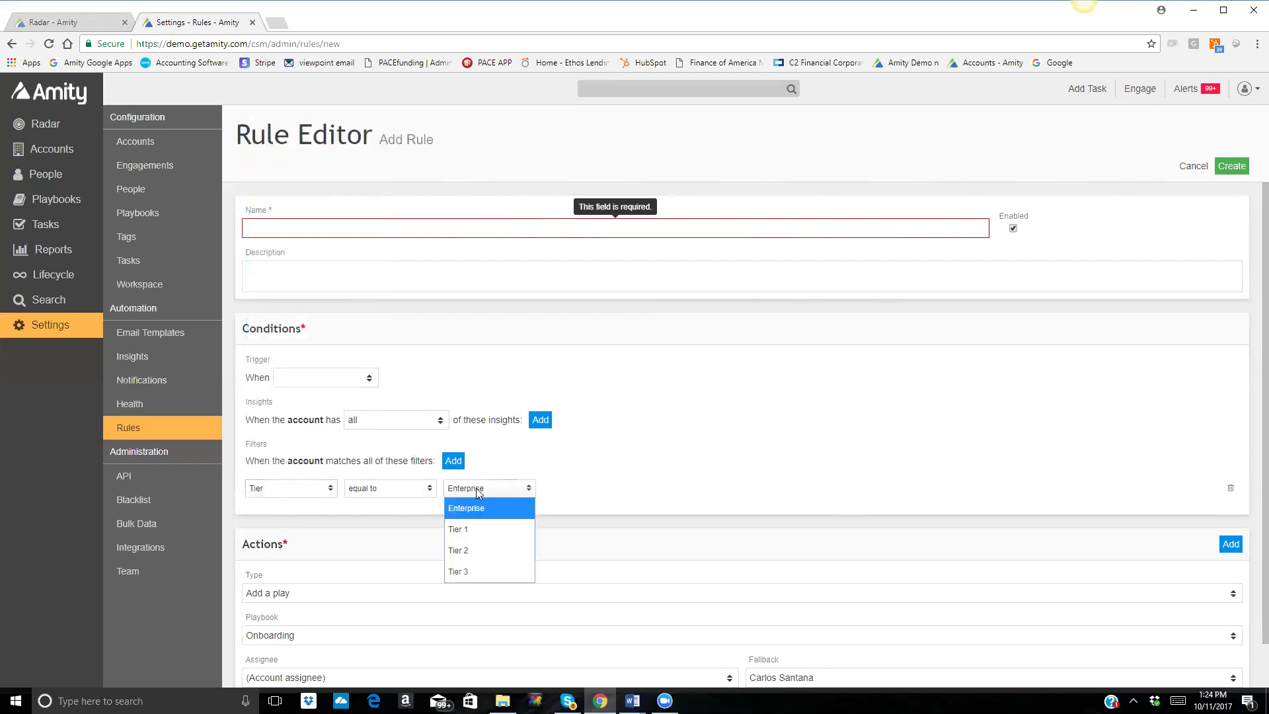
pyautogui.click(465, 535)
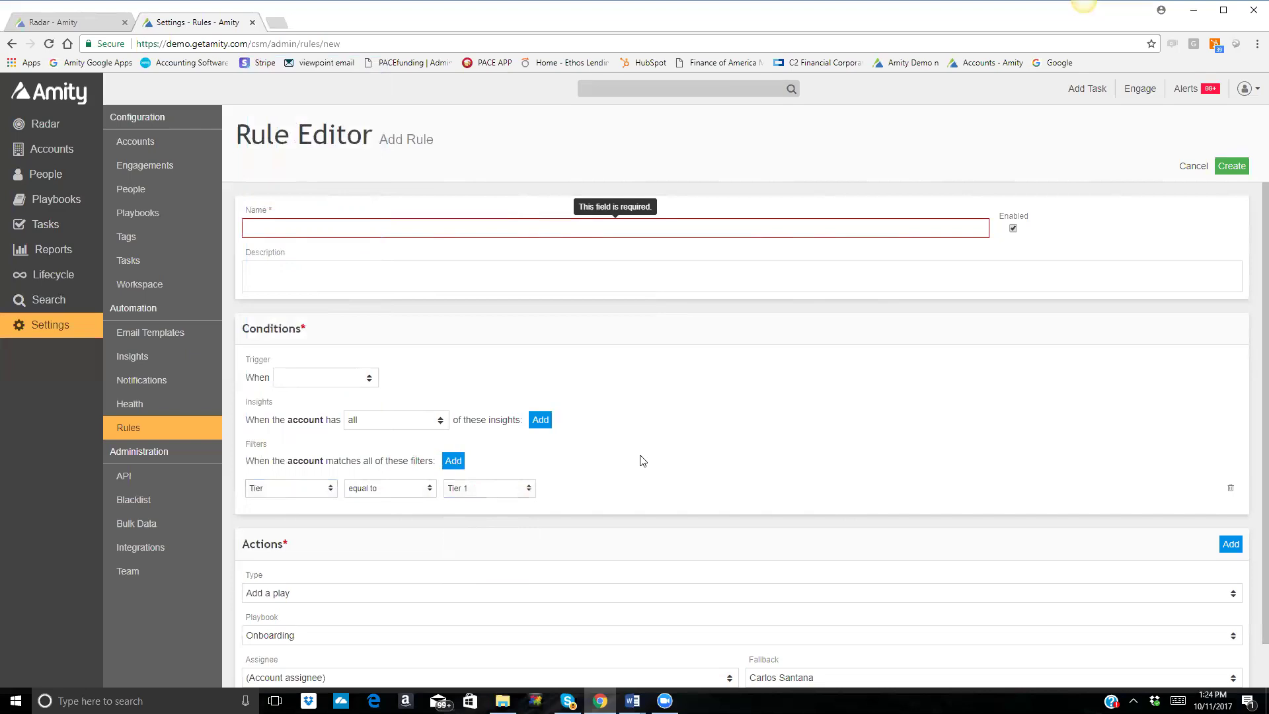
# Add a second account filter to the rule requiring Lifecycle Stage equal to Renewal
pyautogui.click(453, 465)
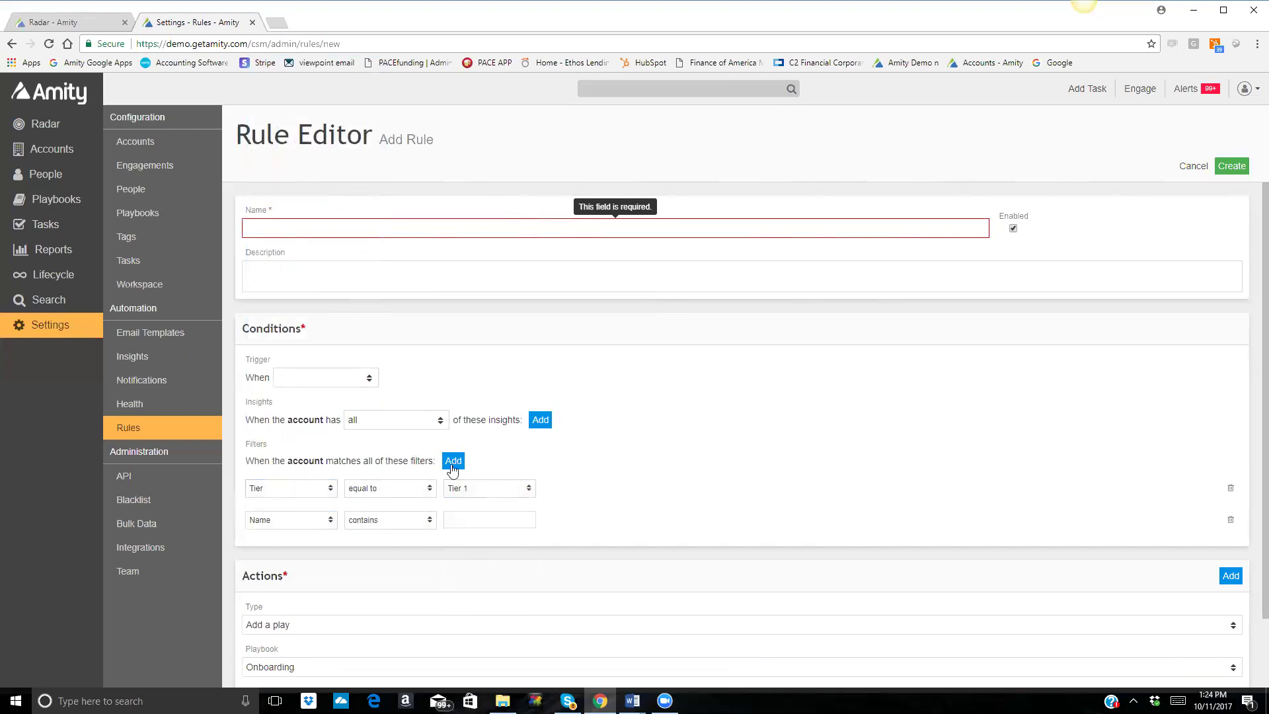
pyautogui.click(306, 528)
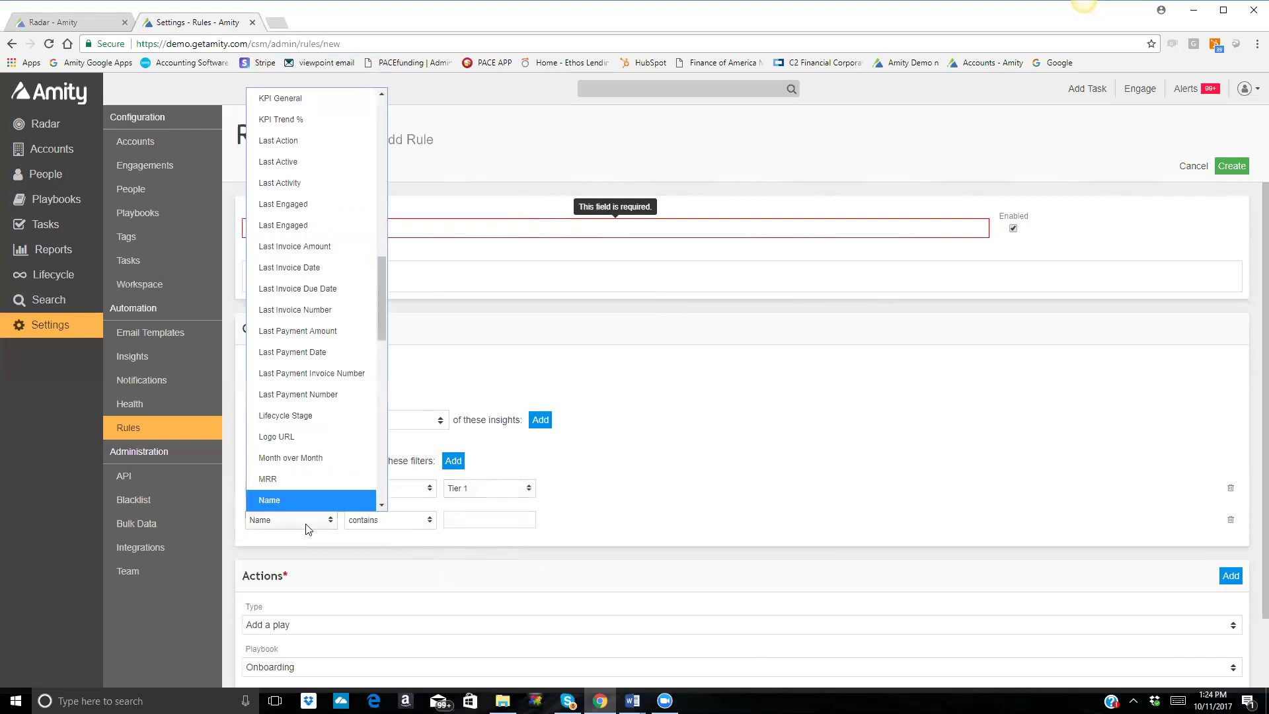
pyautogui.click(292, 417)
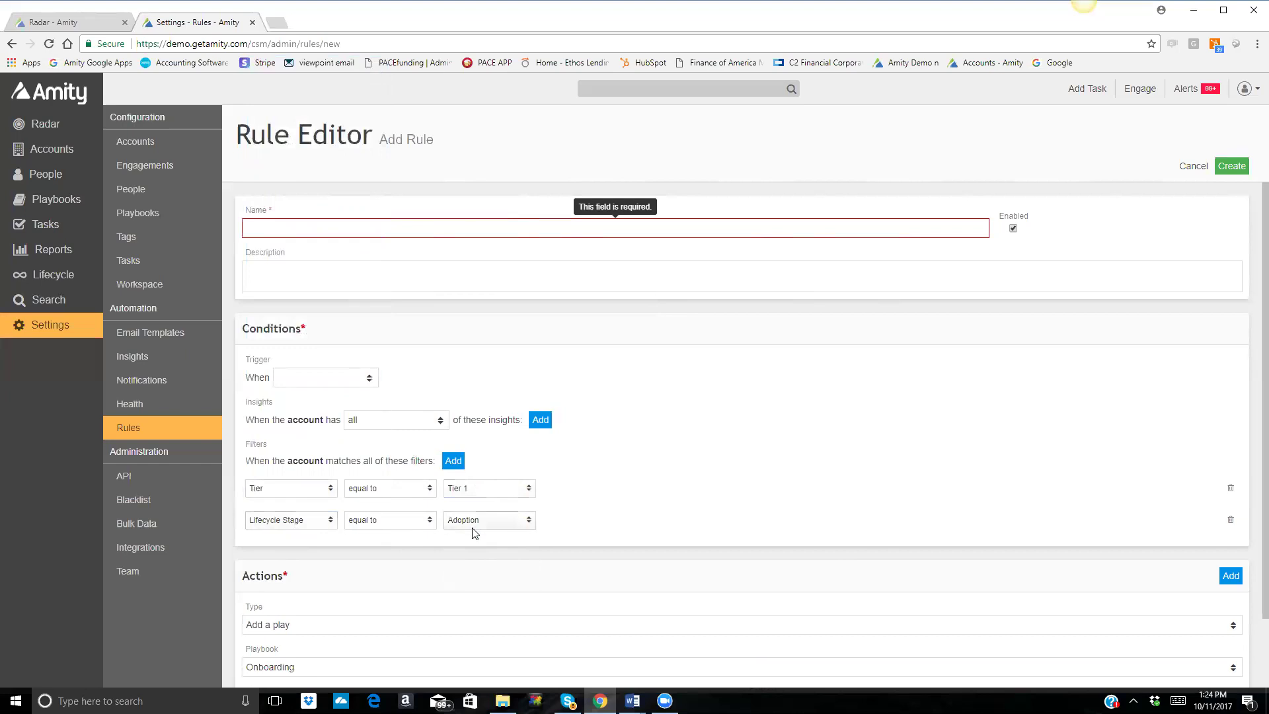
pyautogui.click(500, 524)
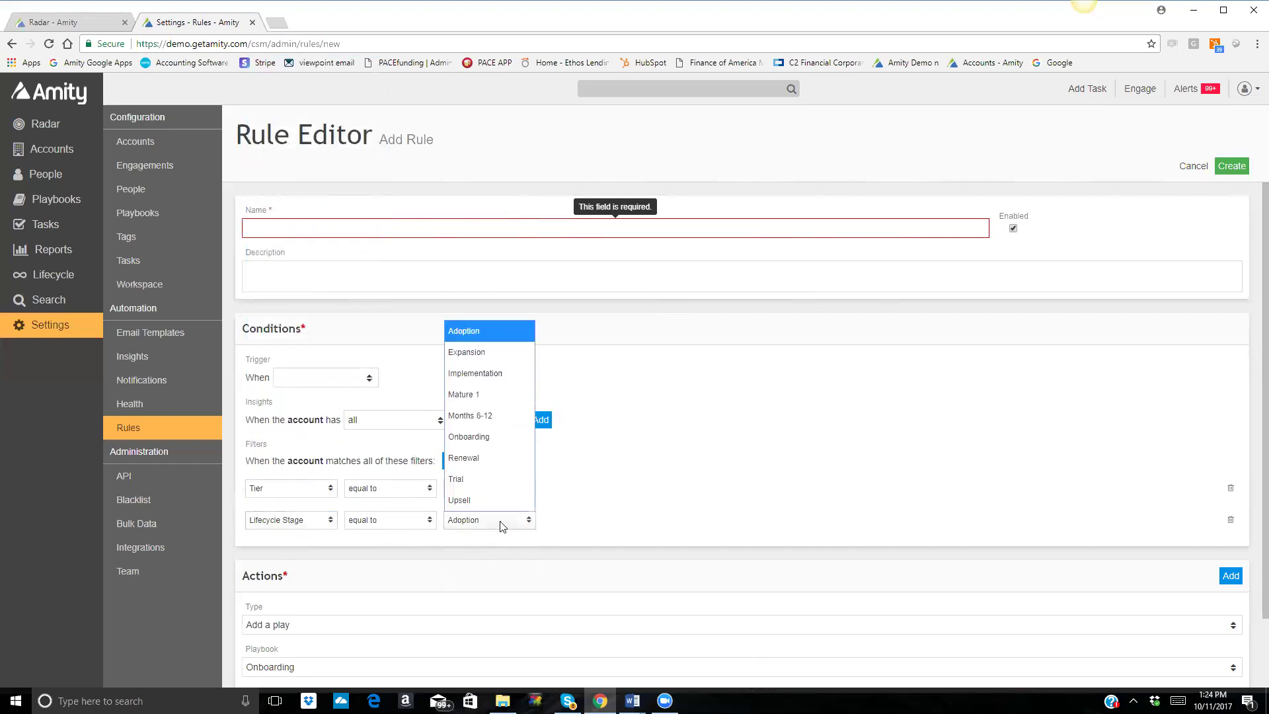
pyautogui.click(476, 460)
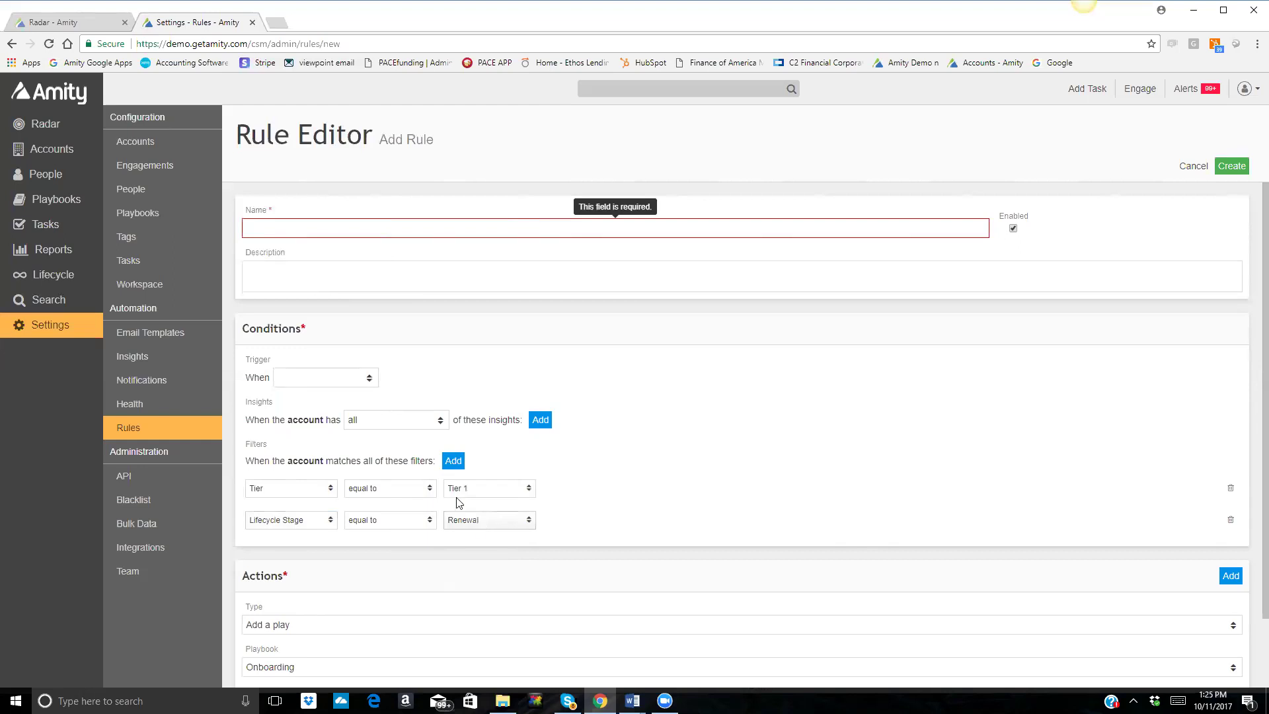
# Add an account filter requiring Final Renewal equal to 90 days in the future
pyautogui.click(452, 461)
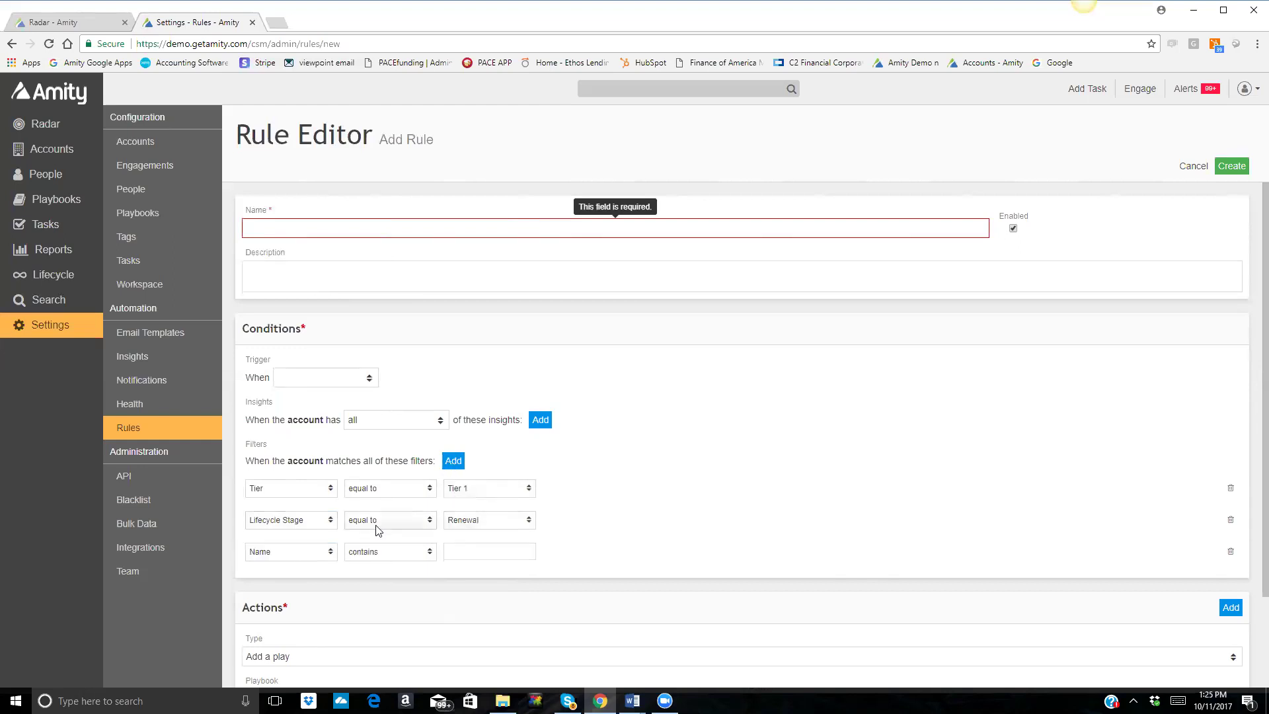
pyautogui.click(329, 553)
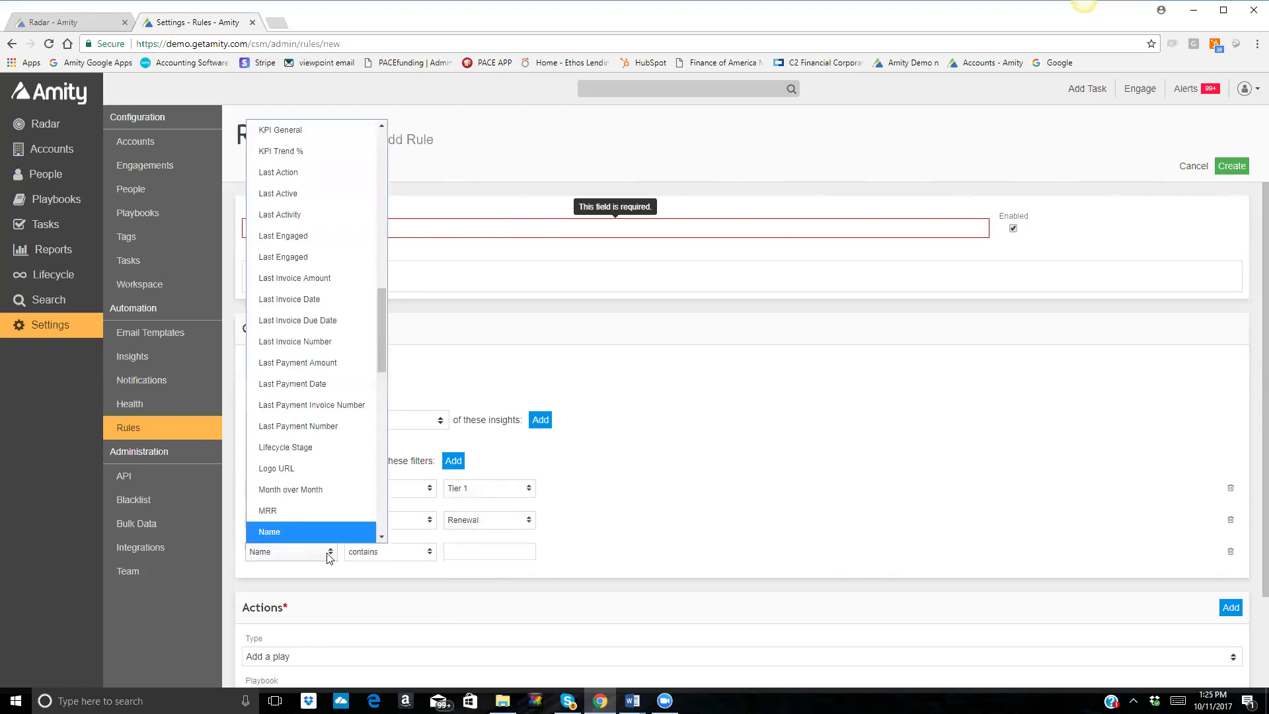
pyautogui.moveTo(378, 346); pyautogui.dragTo(388, 277)
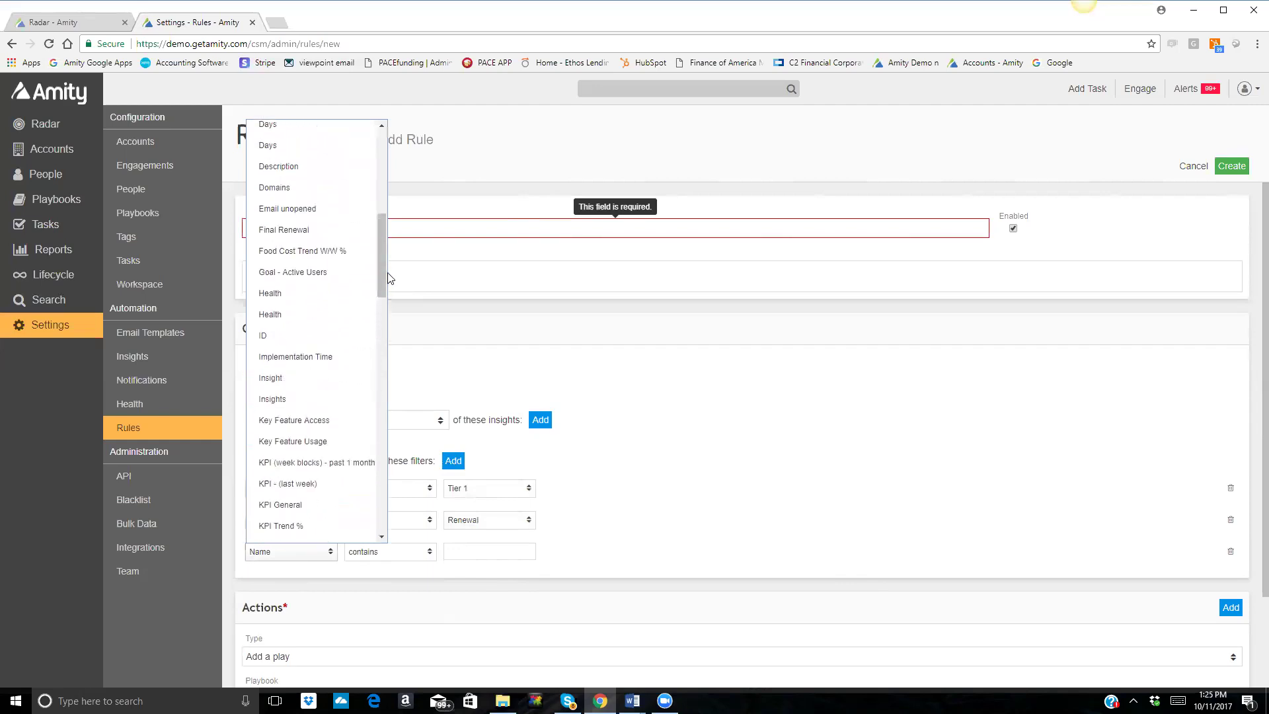
pyautogui.click(329, 243)
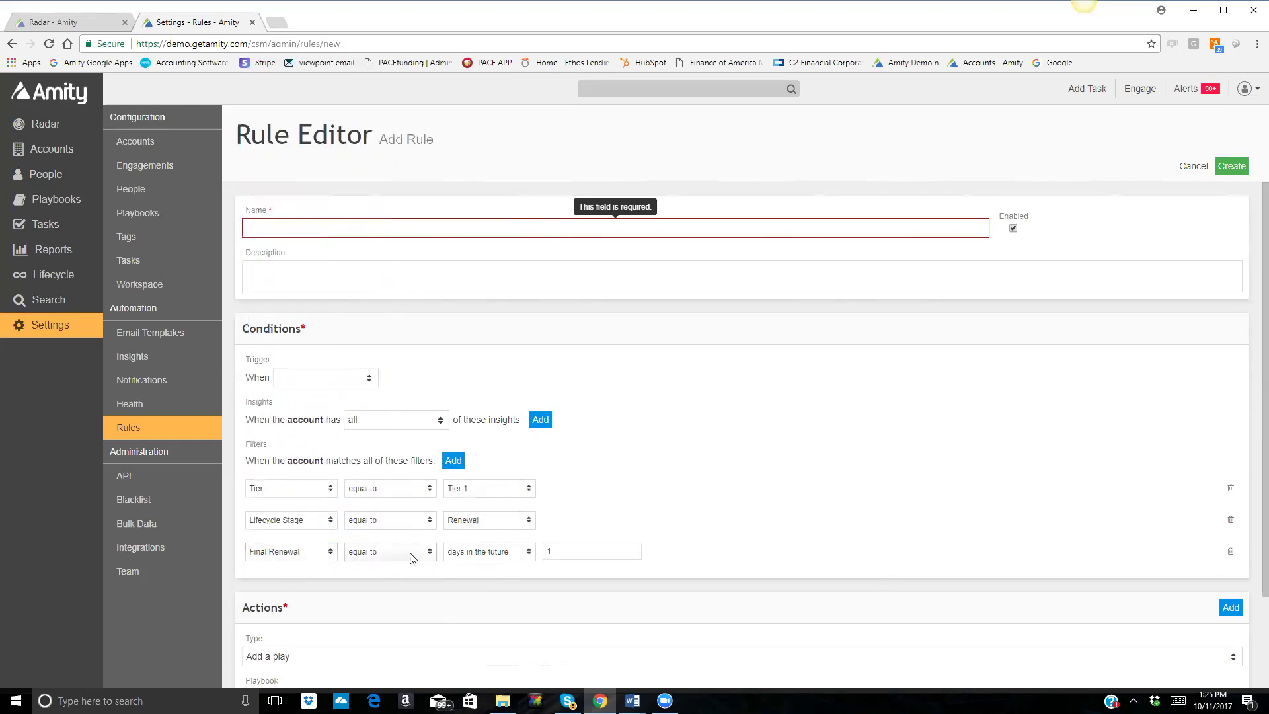
pyautogui.click(555, 555)
pyautogui.press('BackSpace')
pyautogui.write('90')
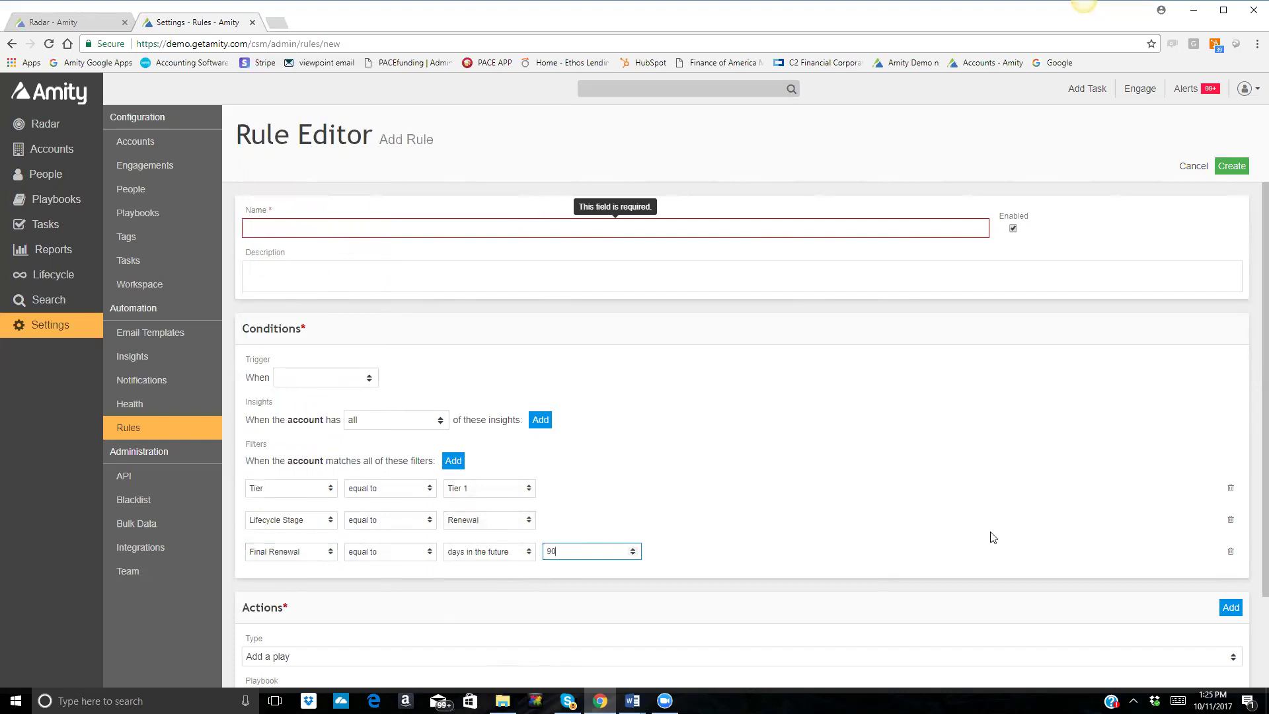
# Remove the Lifecycle Stage filter and set the rule's action type to Add a task
pyautogui.click(1230, 521)
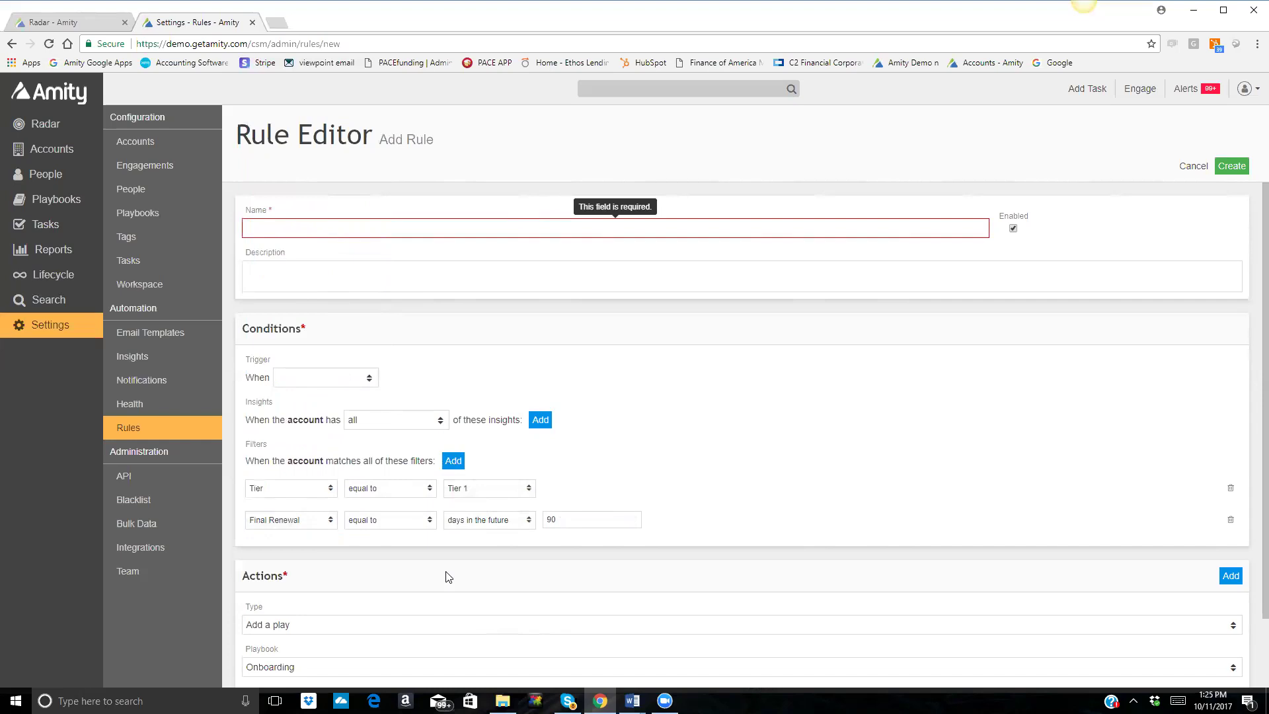
pyautogui.click(353, 629)
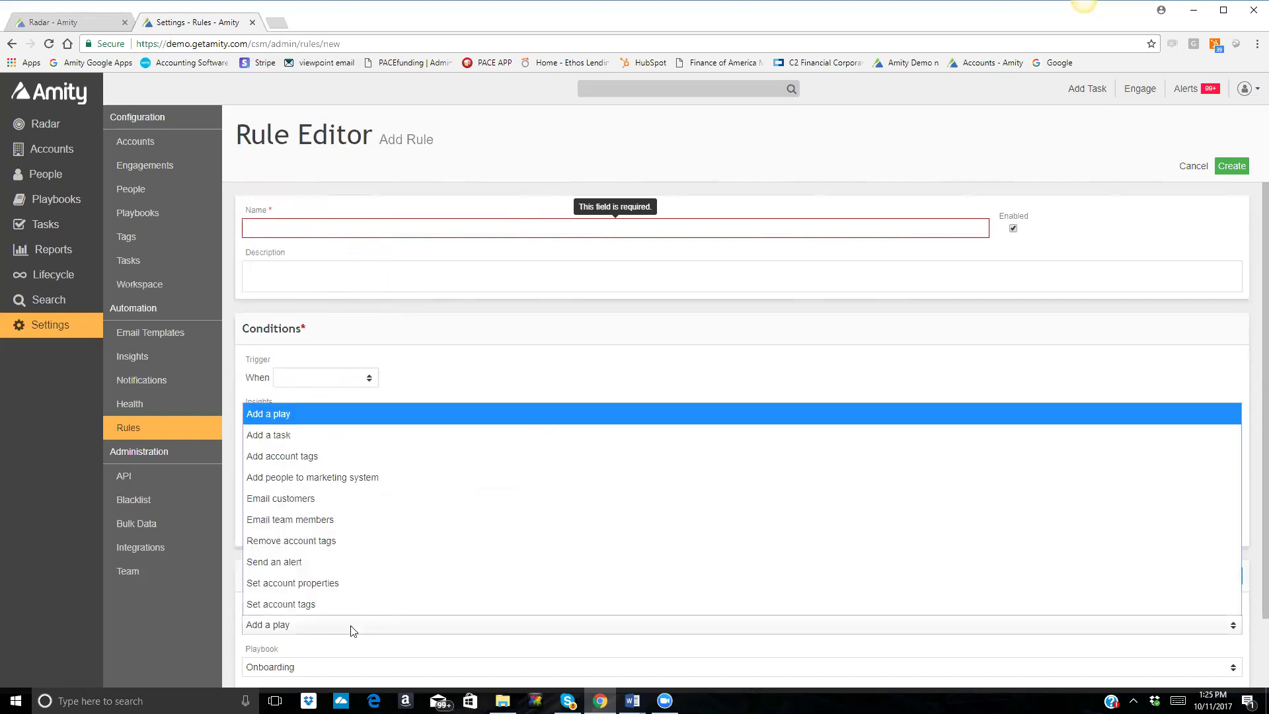
pyautogui.click(327, 440)
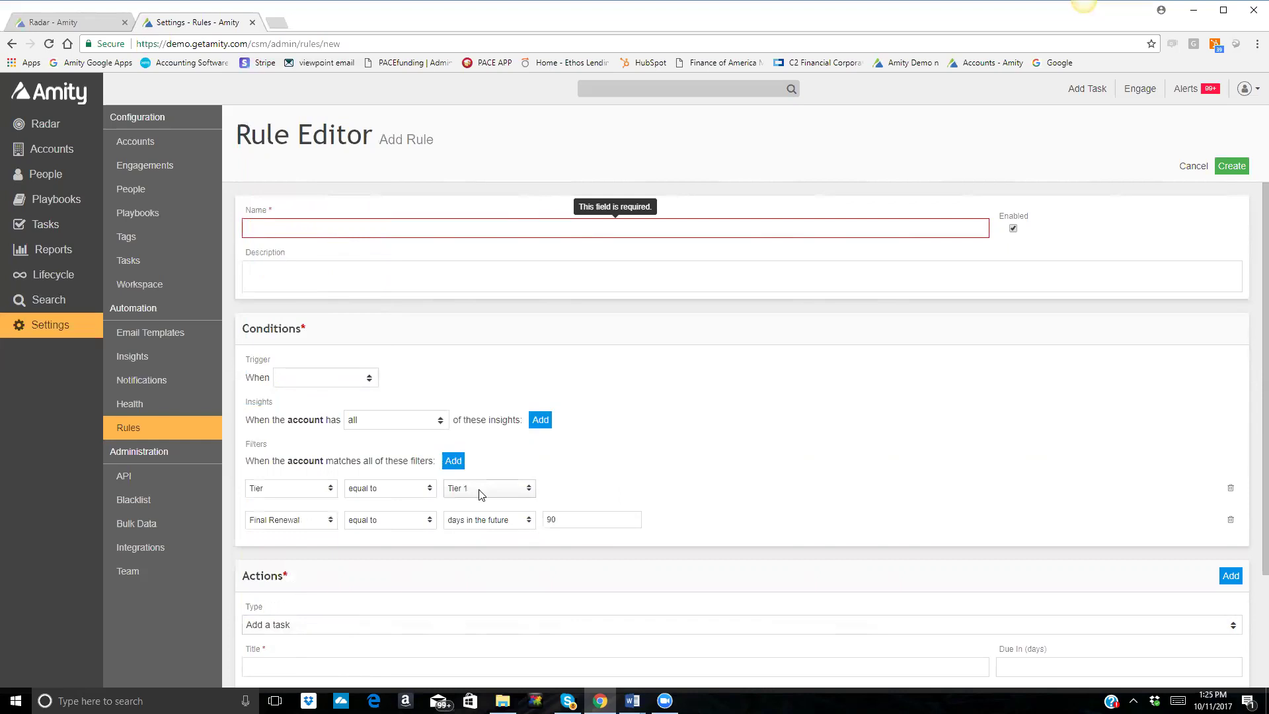
# Add a third account filter requiring Last Engaged equal to 30
pyautogui.click(454, 462)
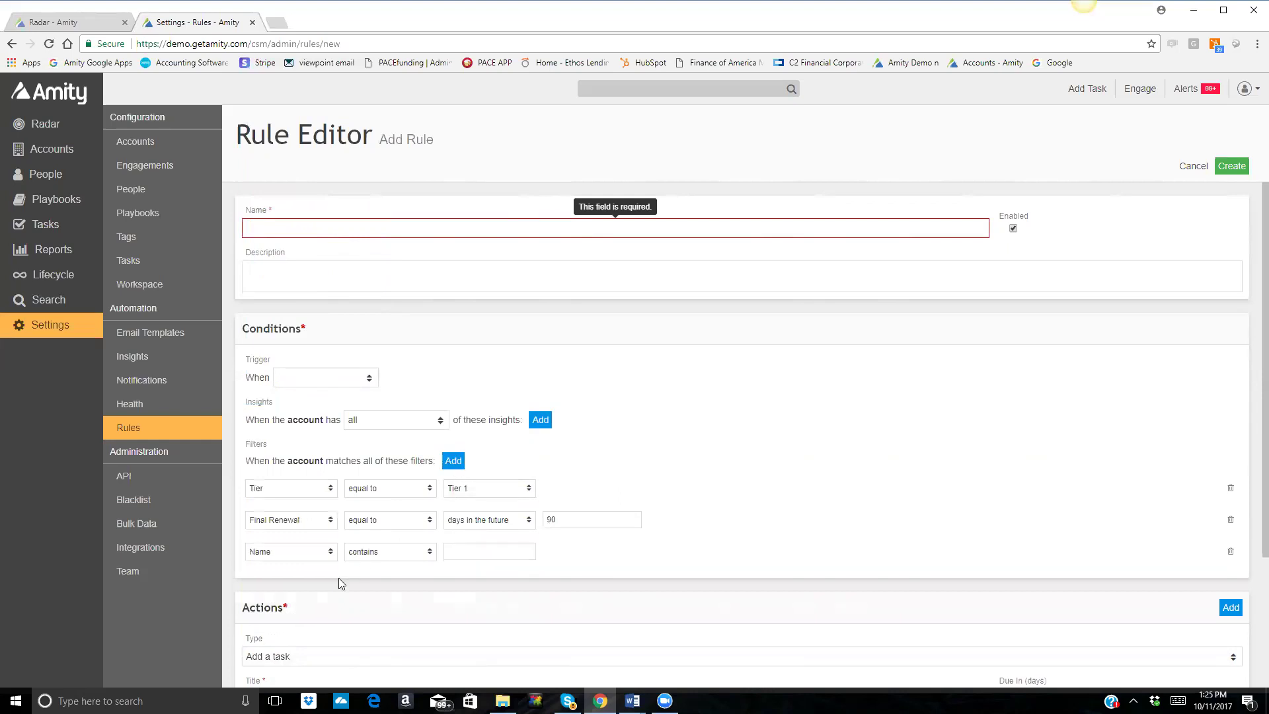
pyautogui.click(329, 555)
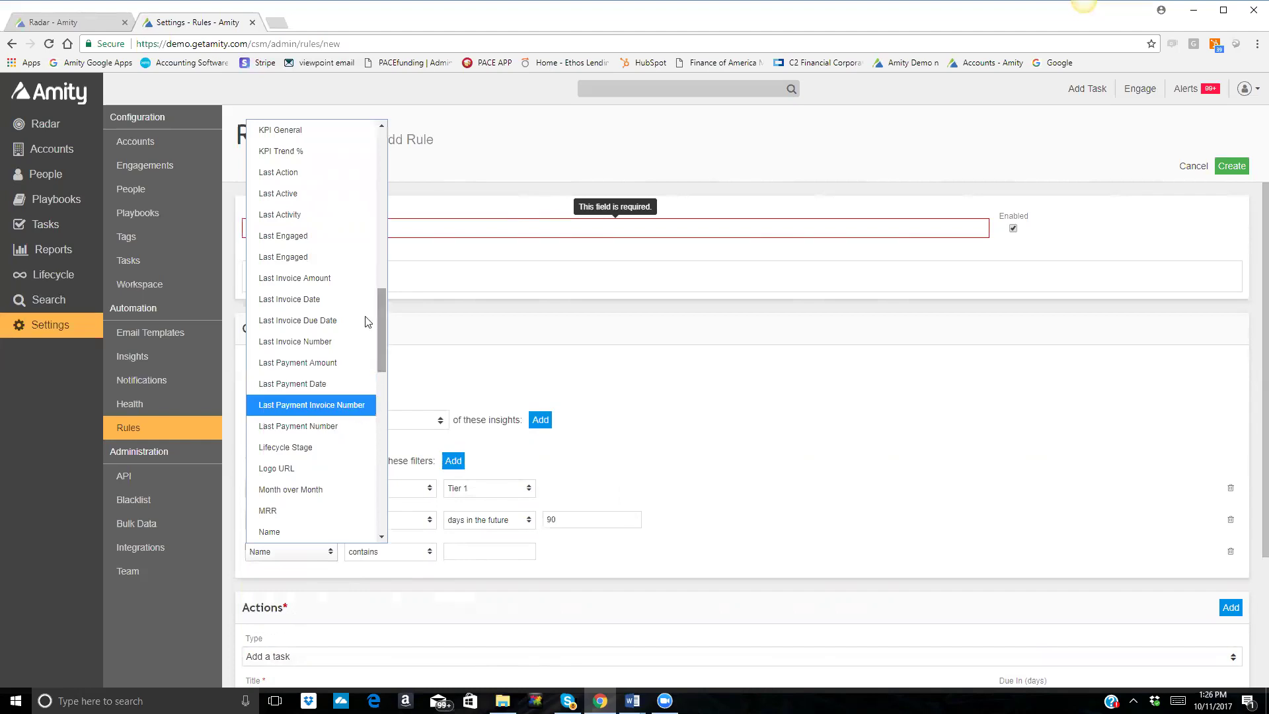
pyautogui.click(321, 260)
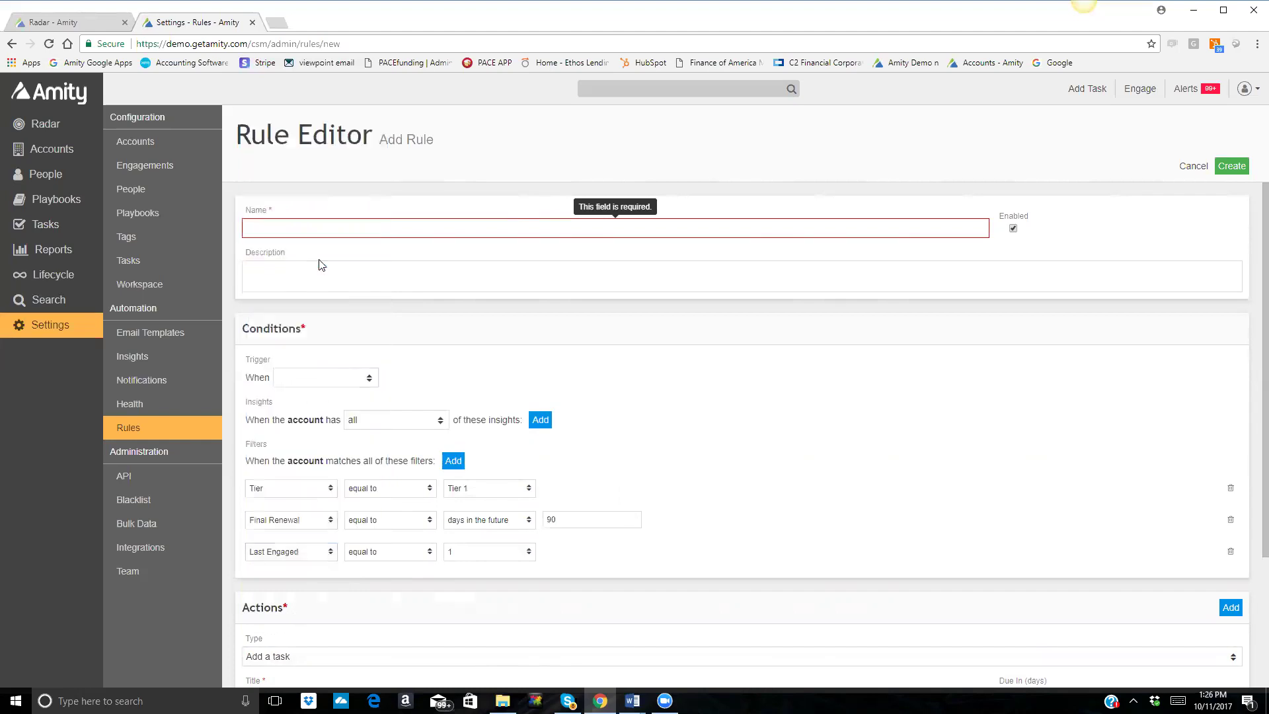
pyautogui.click(389, 551)
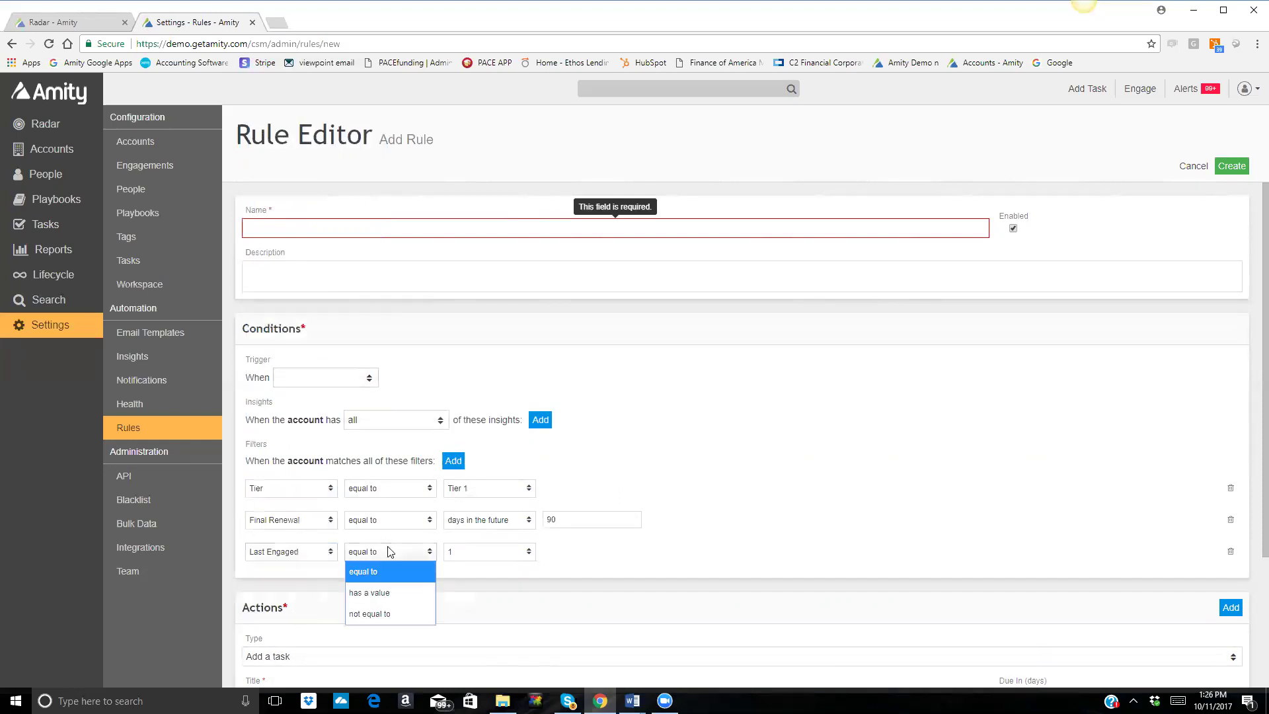
pyautogui.click(479, 555)
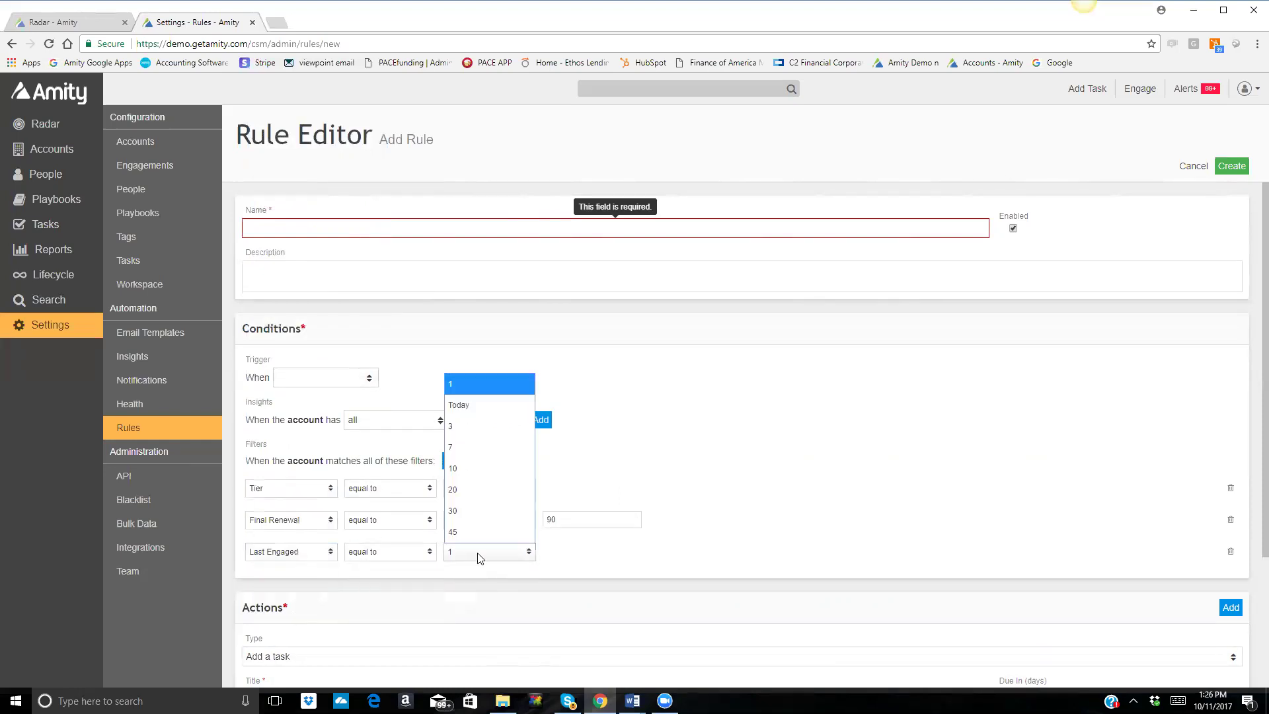
pyautogui.click(468, 509)
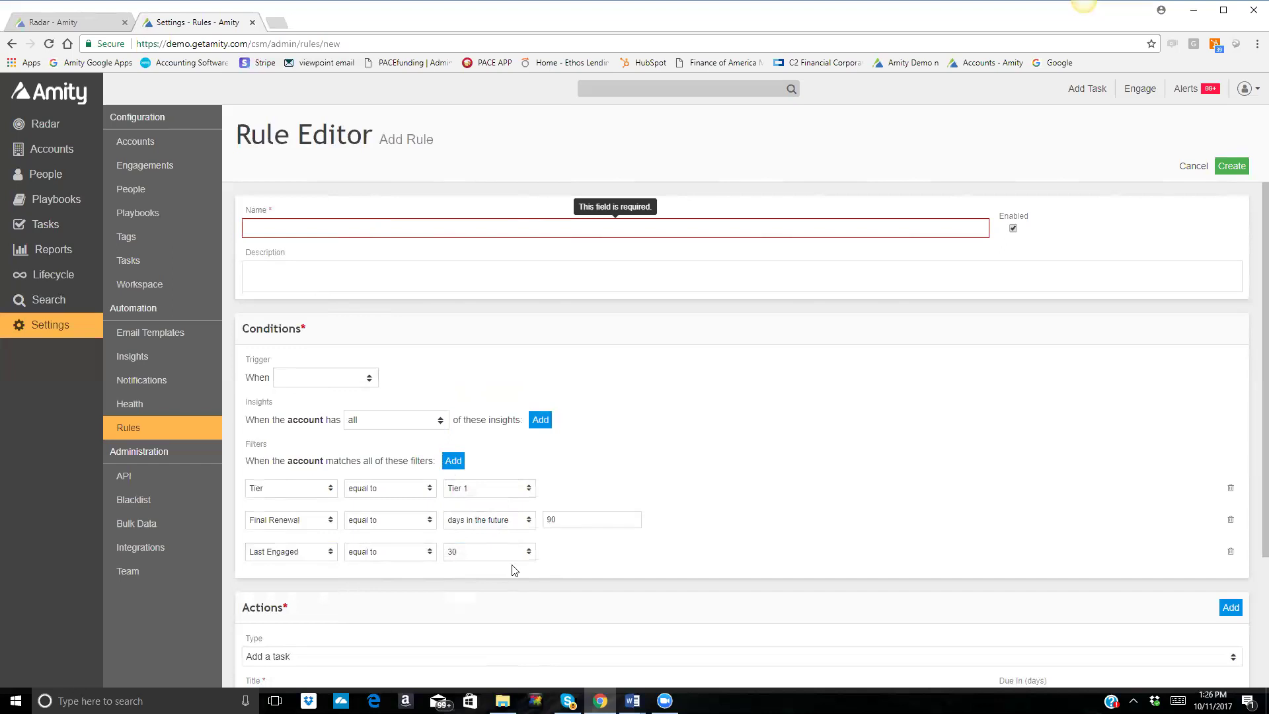
# Switch the rule to the Email customers action for Tier 3 accounts, and discard the unsaved rule
pyautogui.click(374, 656)
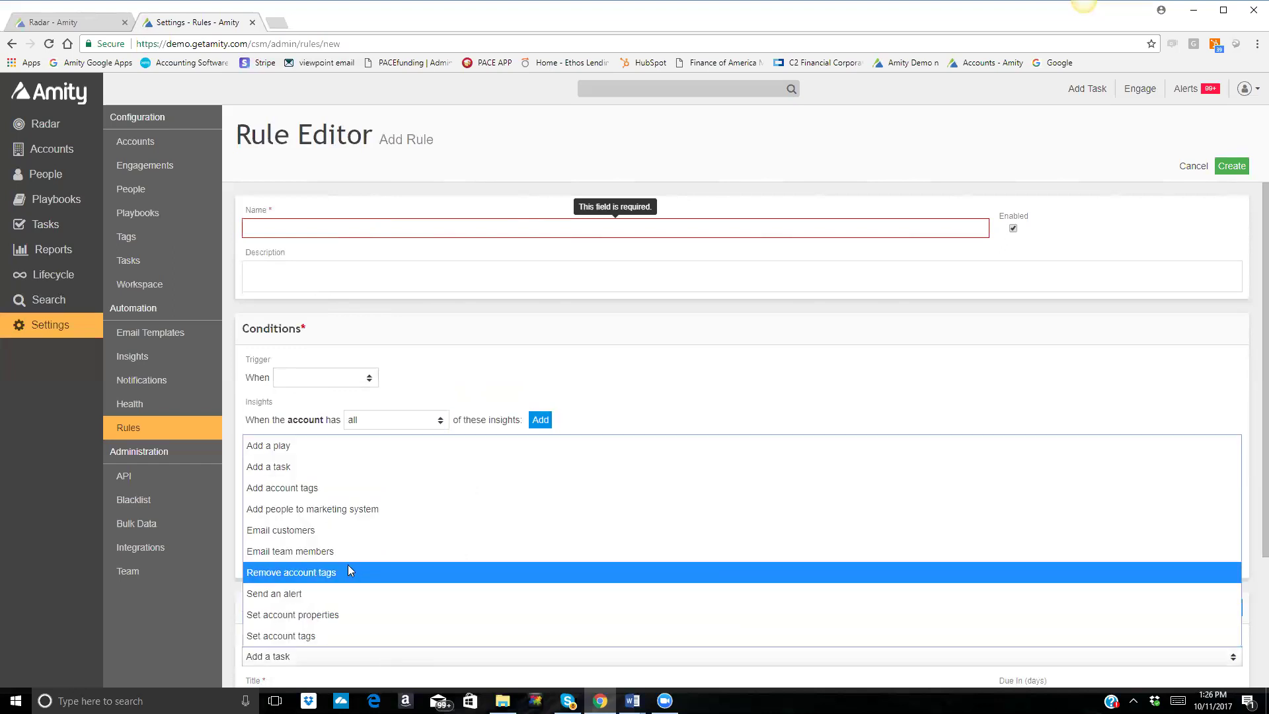
pyautogui.click(338, 533)
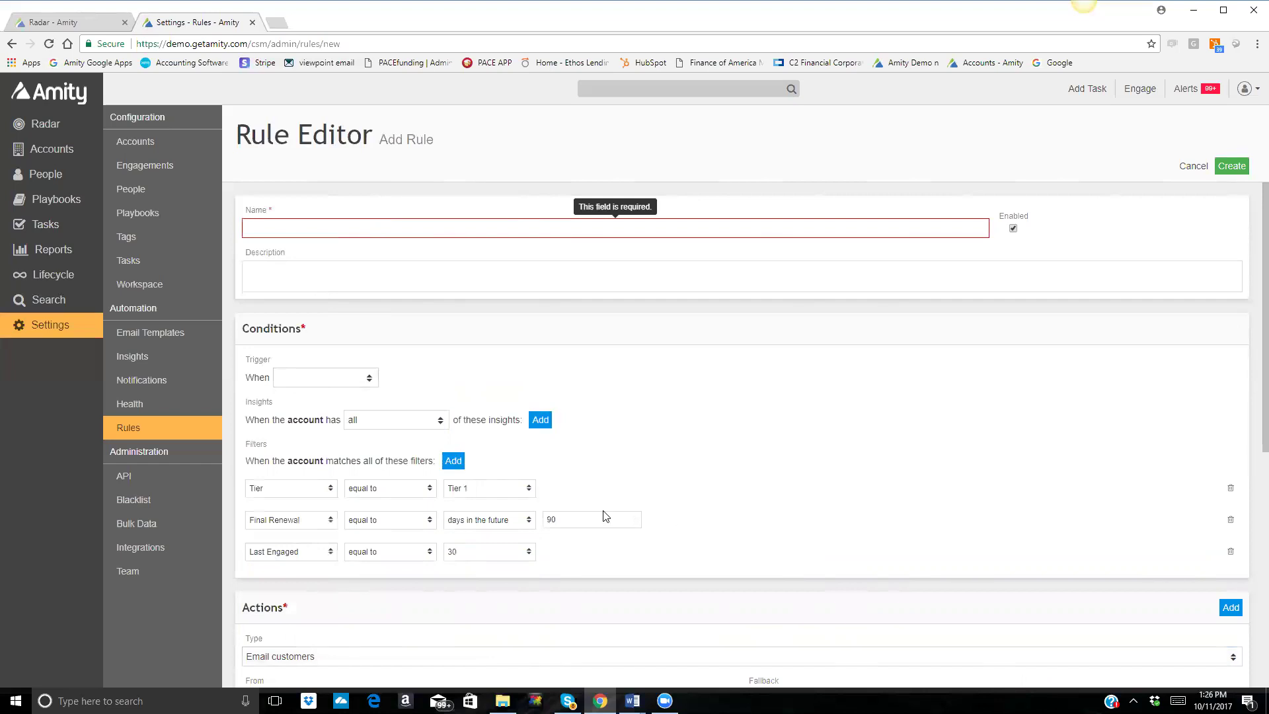
pyautogui.click(529, 490)
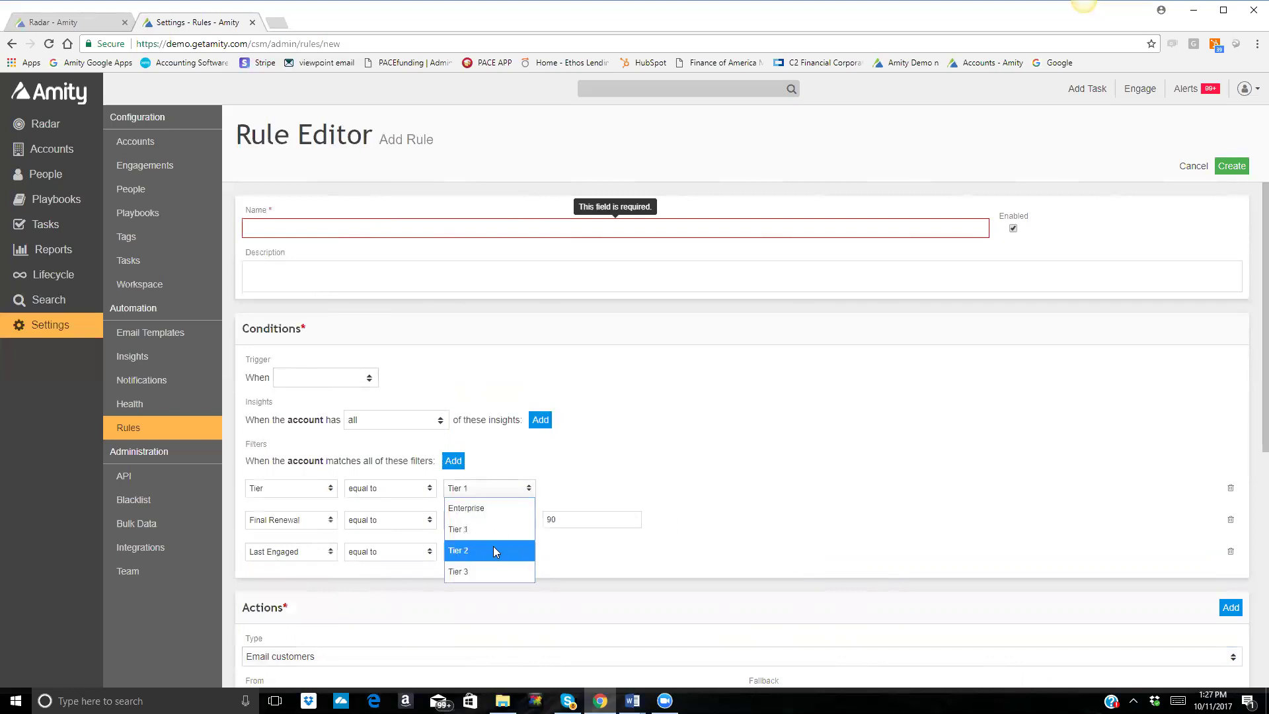
pyautogui.click(489, 565)
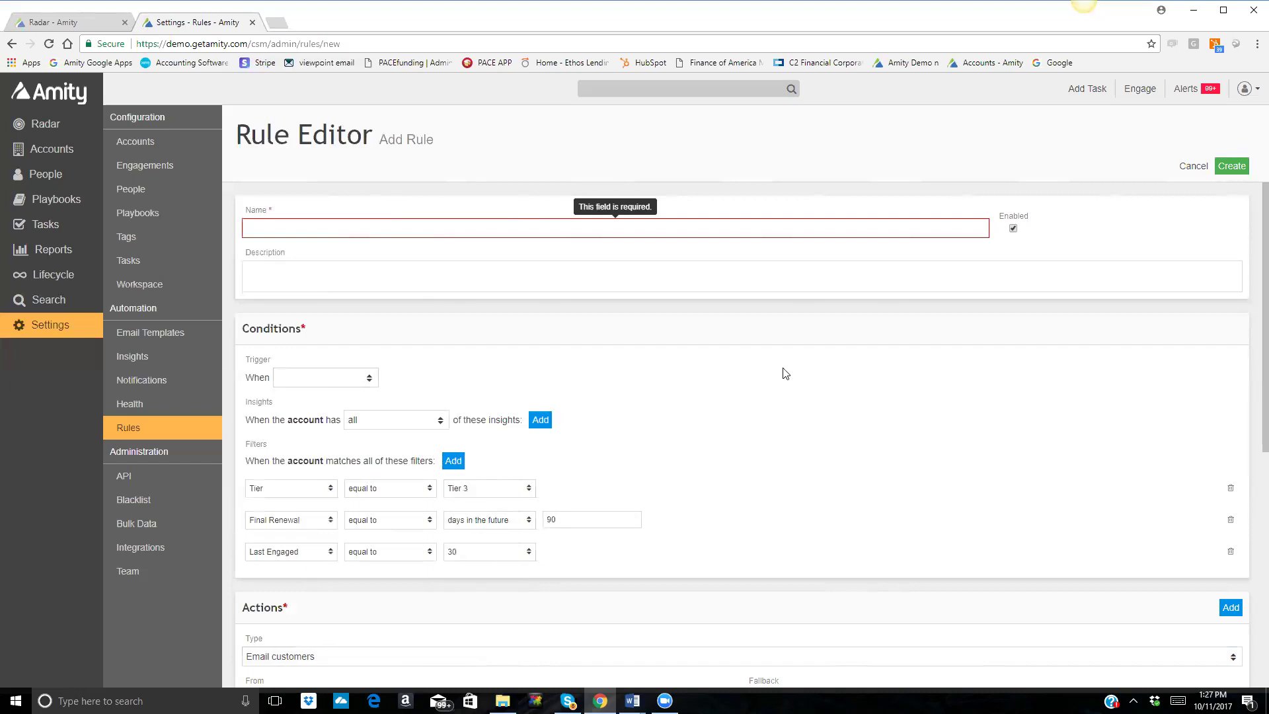
pyautogui.click(1194, 165)
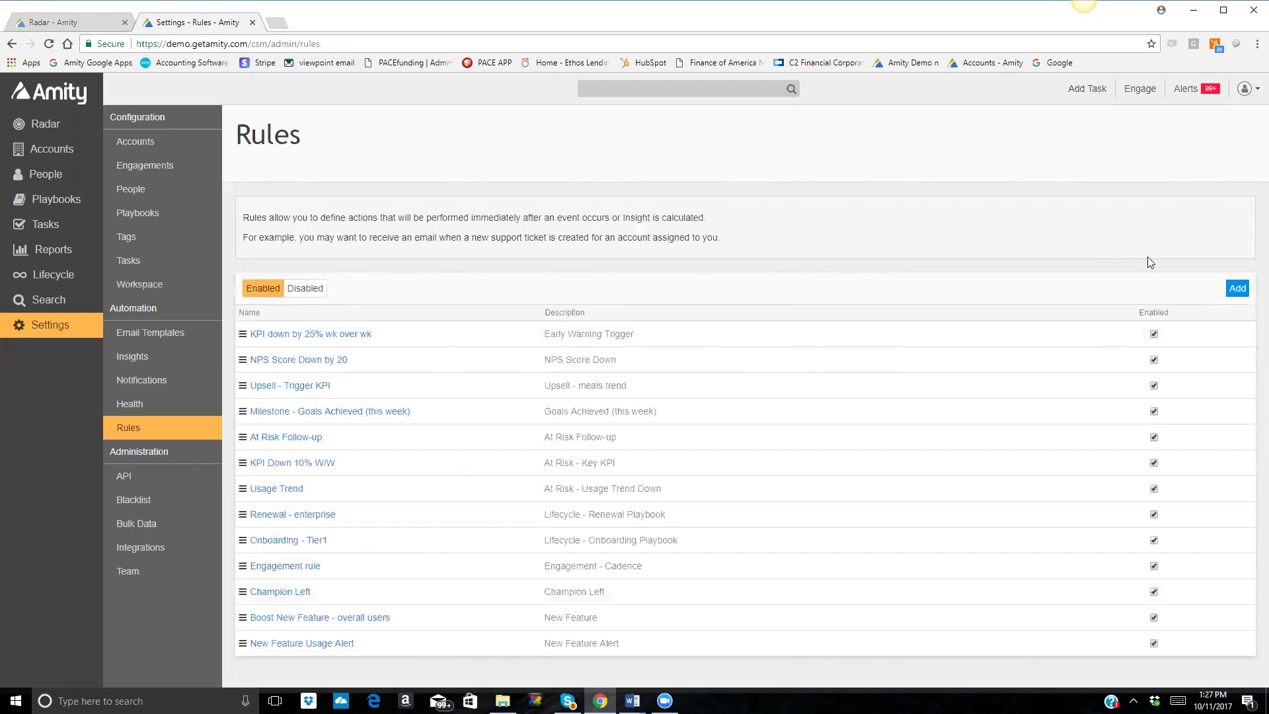
# Start another new rule and add the Onboarding Late insight as its condition
pyautogui.click(1237, 288)
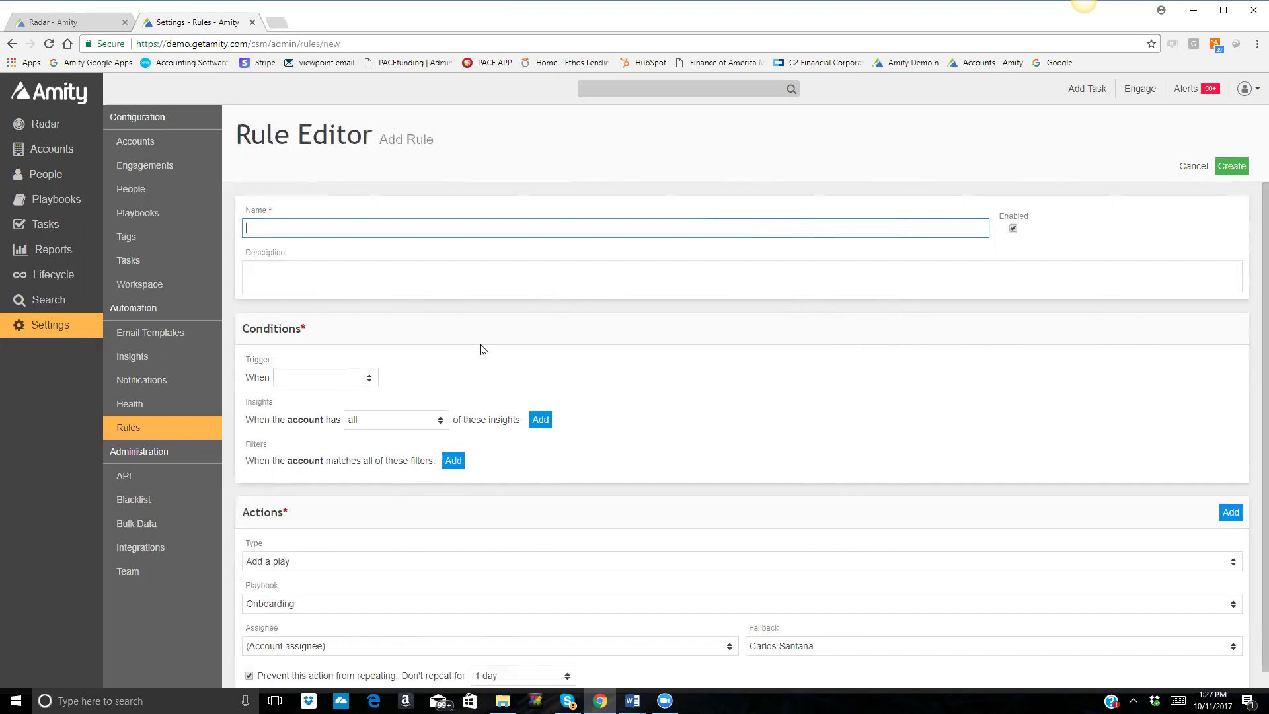
pyautogui.click(389, 422)
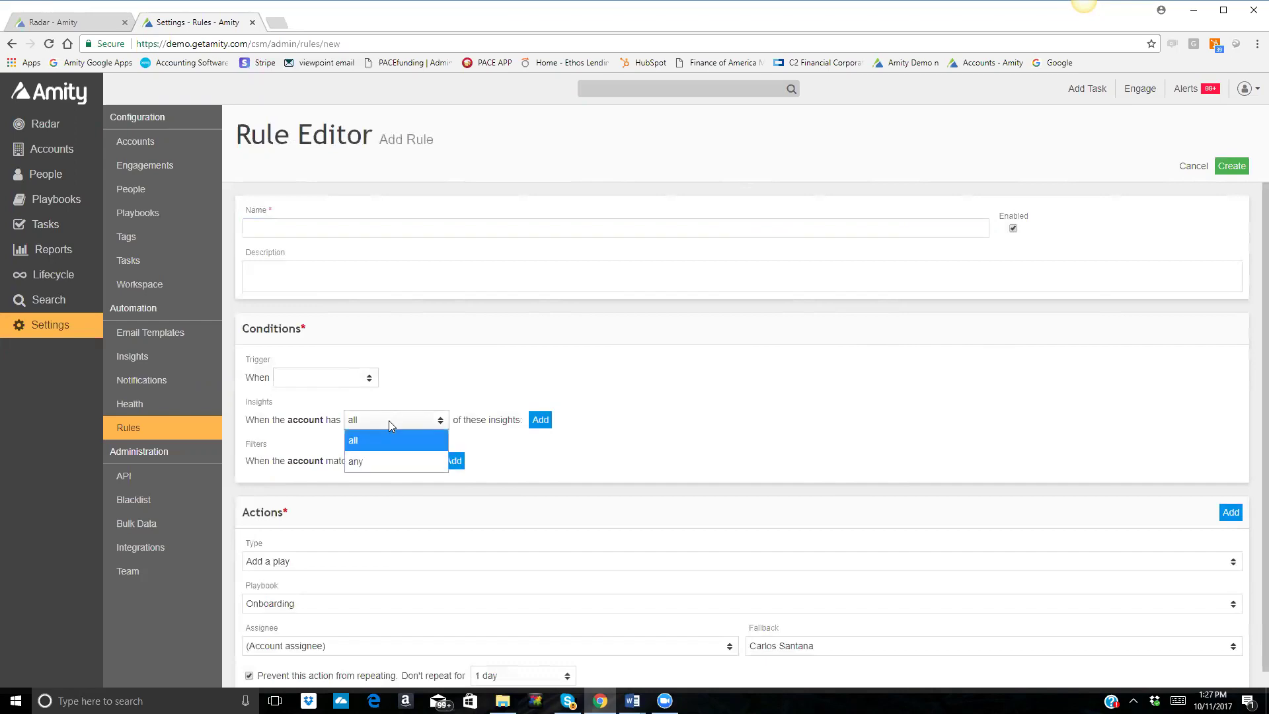
pyautogui.click(540, 422)
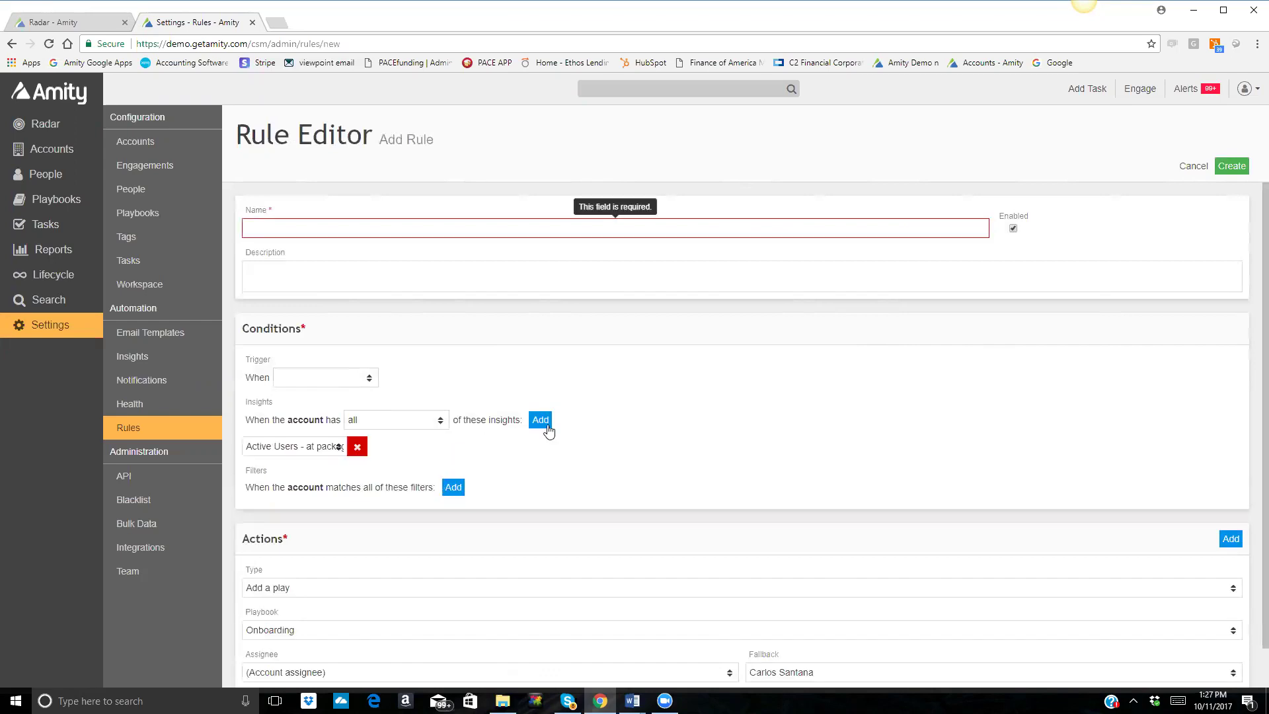
pyautogui.click(269, 449)
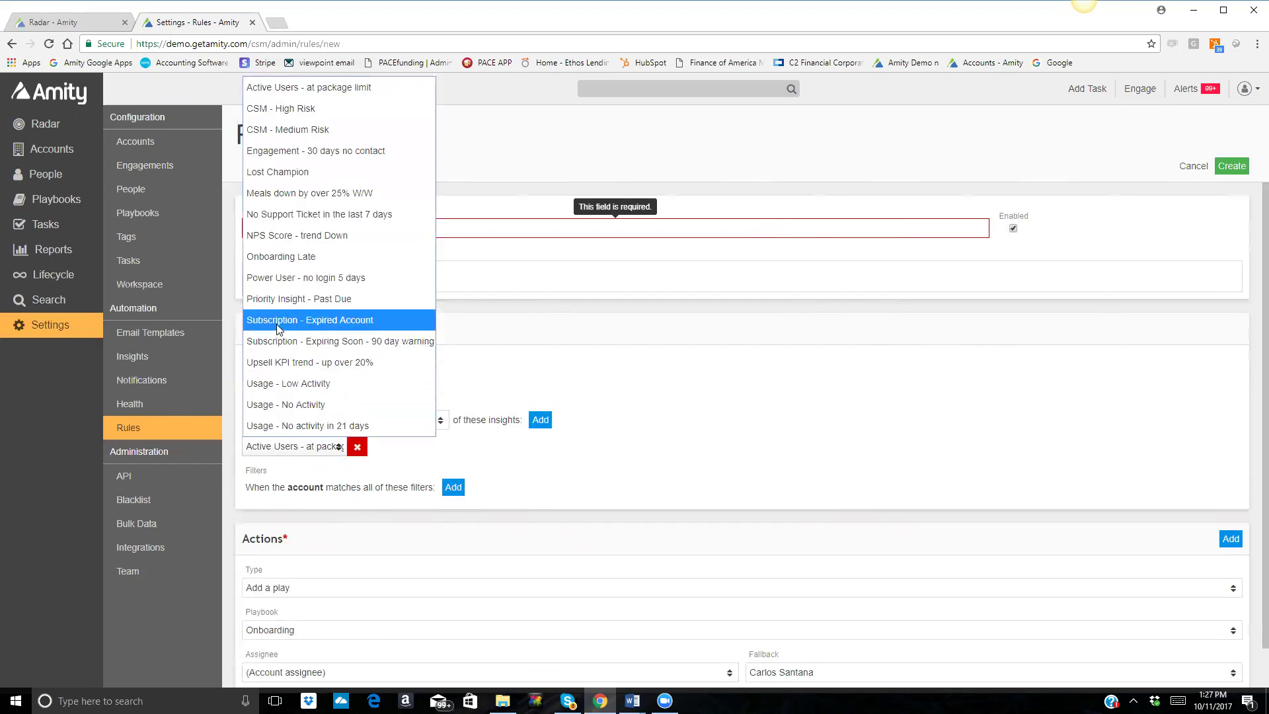
pyautogui.click(272, 256)
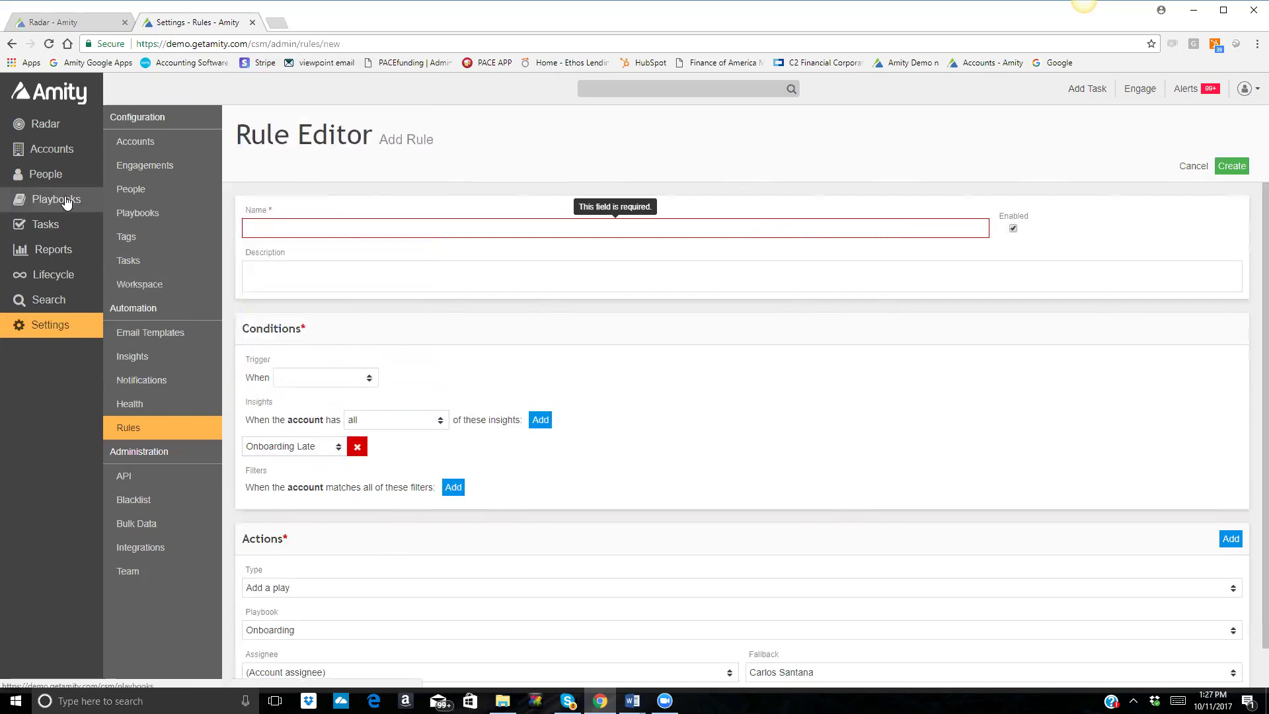
# Set the new rule's action type to Add account tags and go to its Tags entry
pyautogui.click(325, 595)
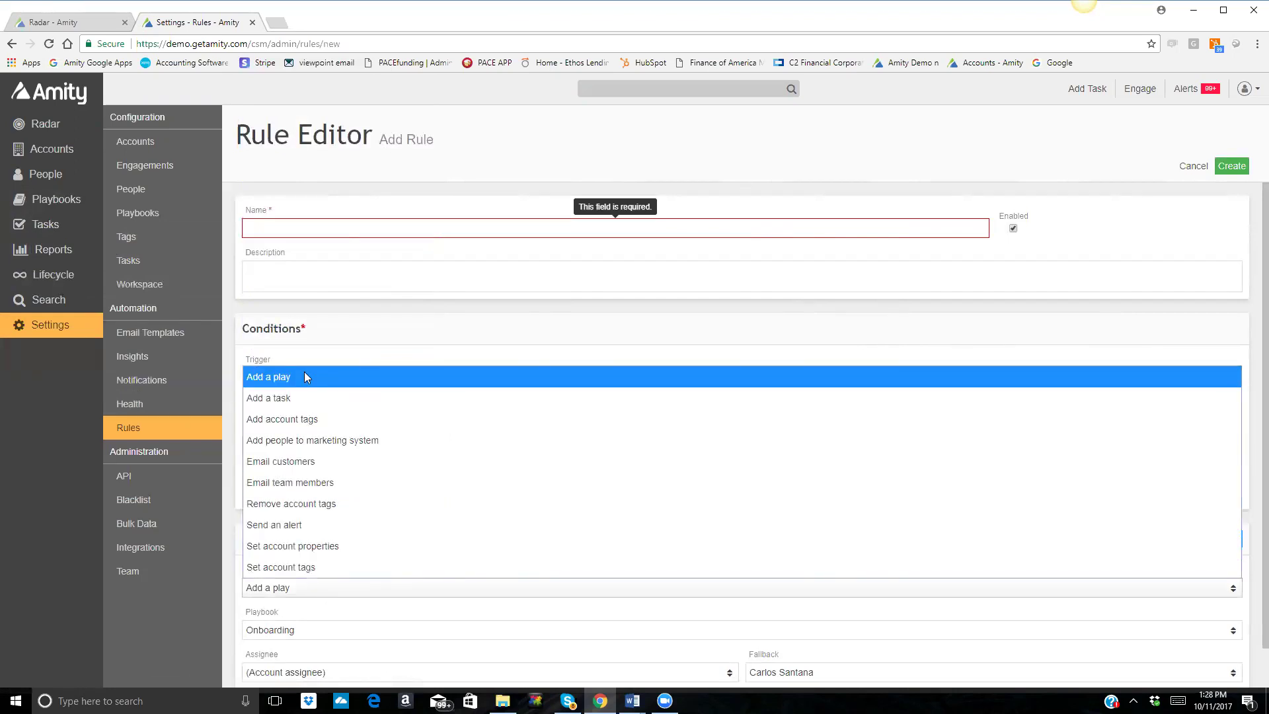
pyautogui.click(279, 418)
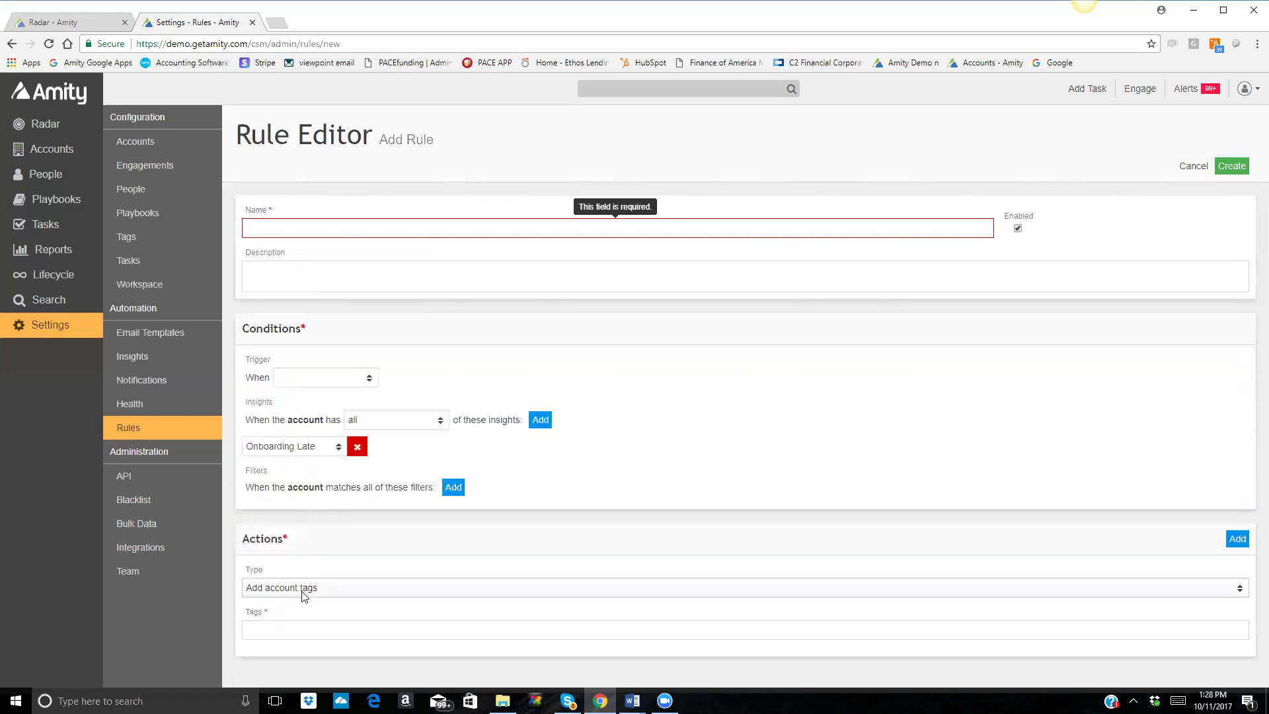
pyautogui.click(278, 606)
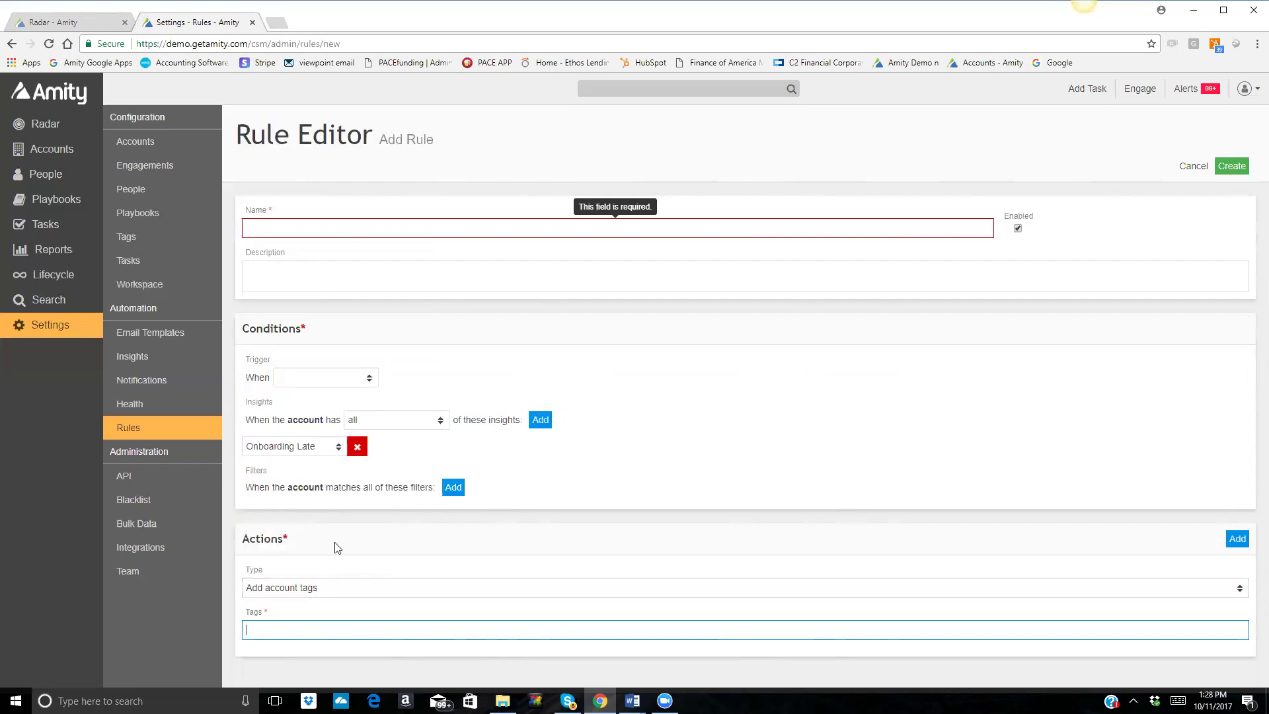
# Change the rule's insight condition to Usage - Low Activity, and discard the unsaved rule
pyautogui.click(319, 450)
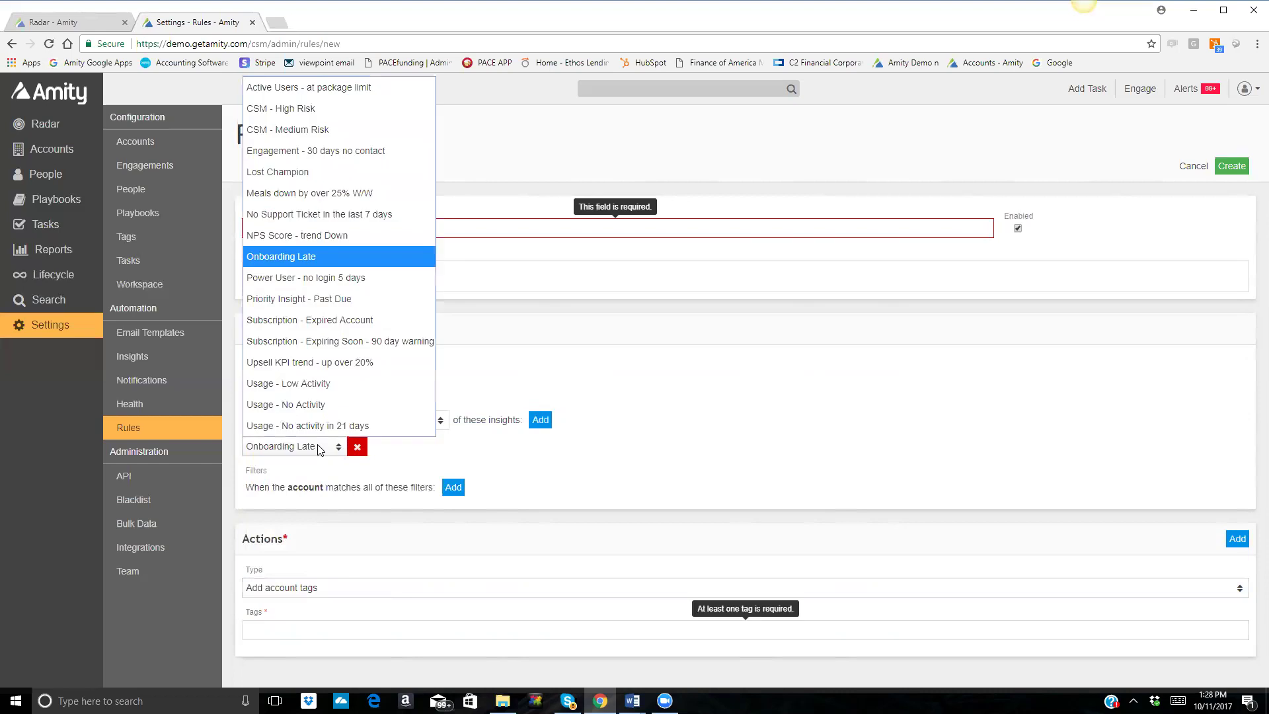
pyautogui.click(290, 383)
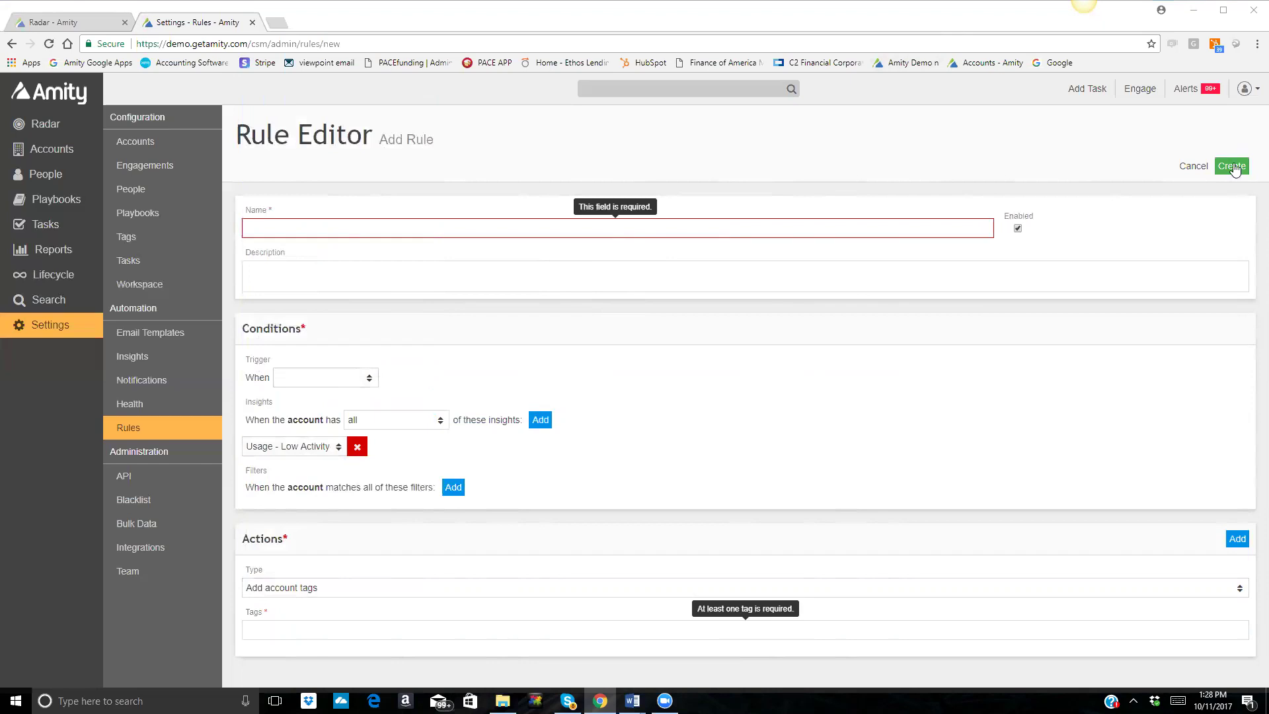
pyautogui.click(1196, 165)
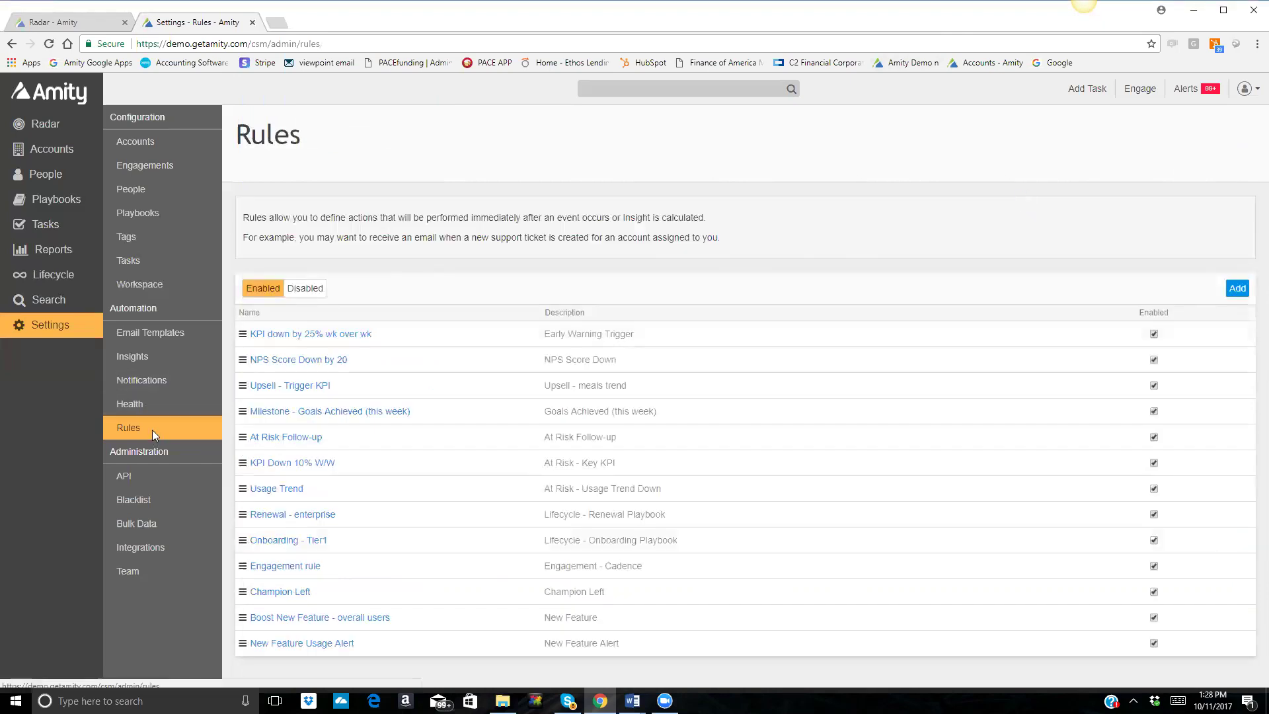
# Open the Insights settings and review the full list of enabled insights with their descriptions and types
pyautogui.click(130, 359)
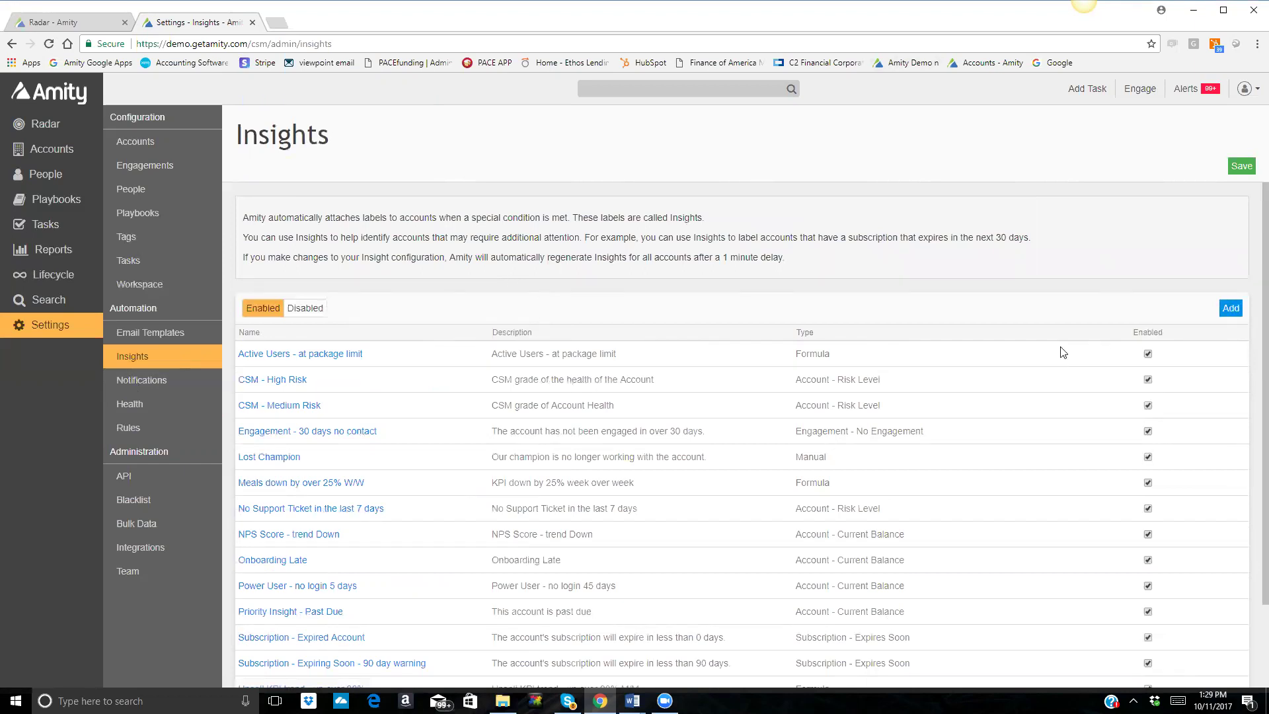
pyautogui.moveTo(1251, 492); pyautogui.dragTo(1250, 518)
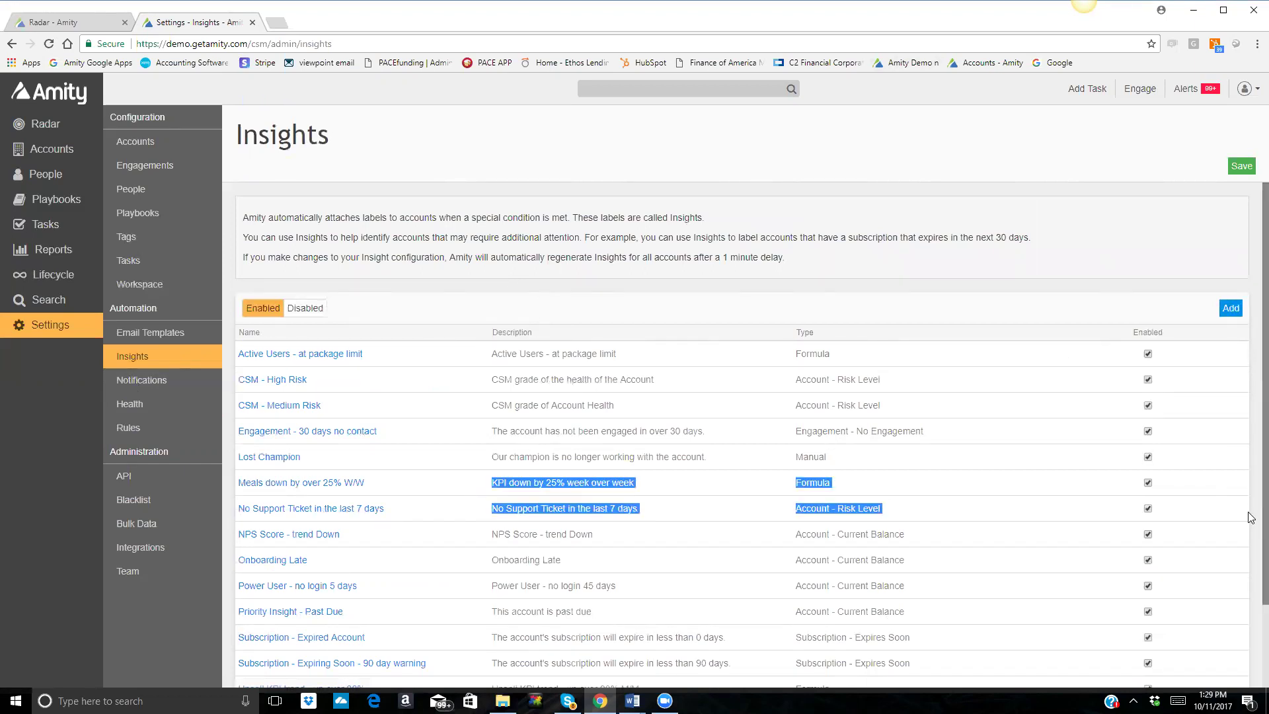
pyautogui.click(1152, 260)
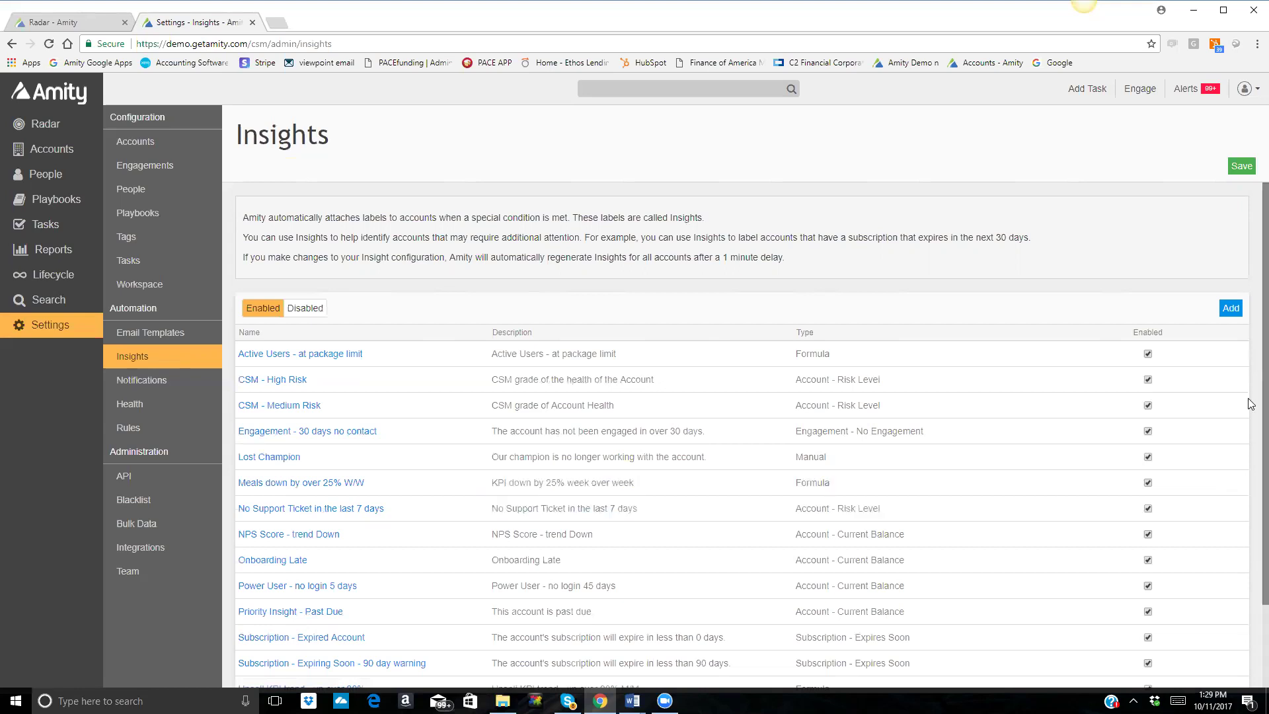
pyautogui.scroll(-3, 1251, 404)
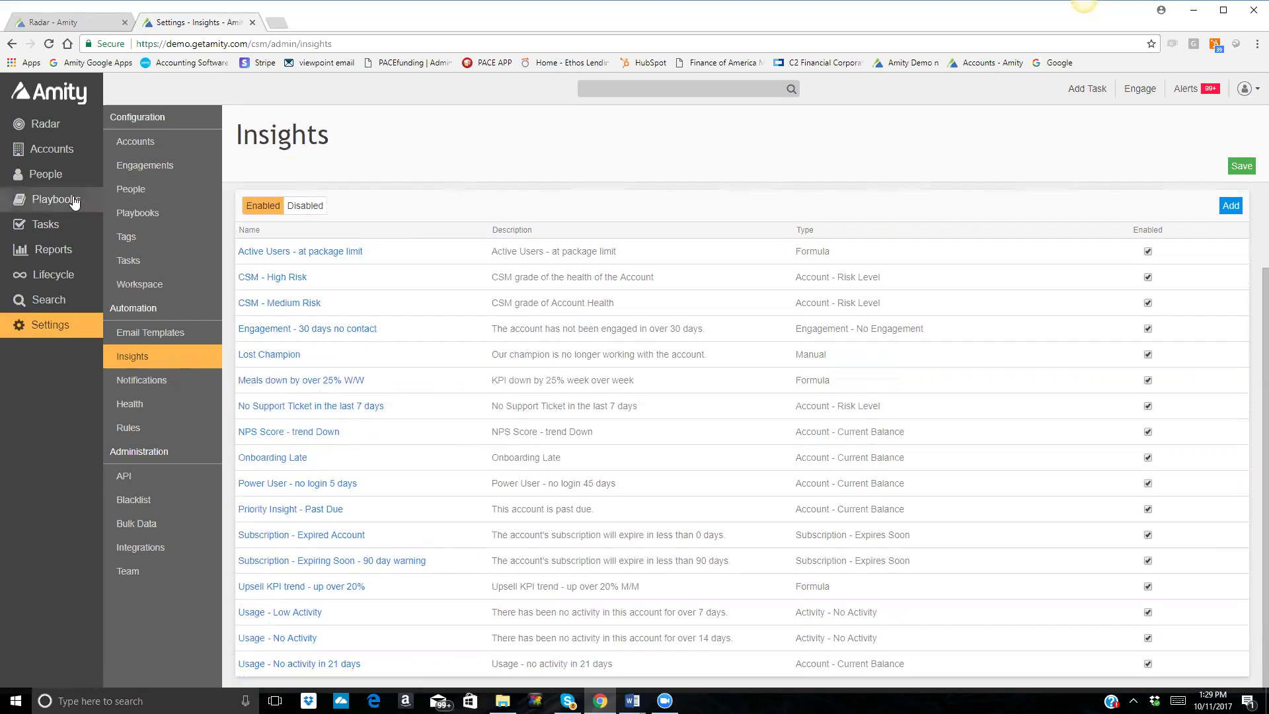
# View the Onboarding playbook board and the Active Accounts list with its health and insight columns
pyautogui.click(50, 203)
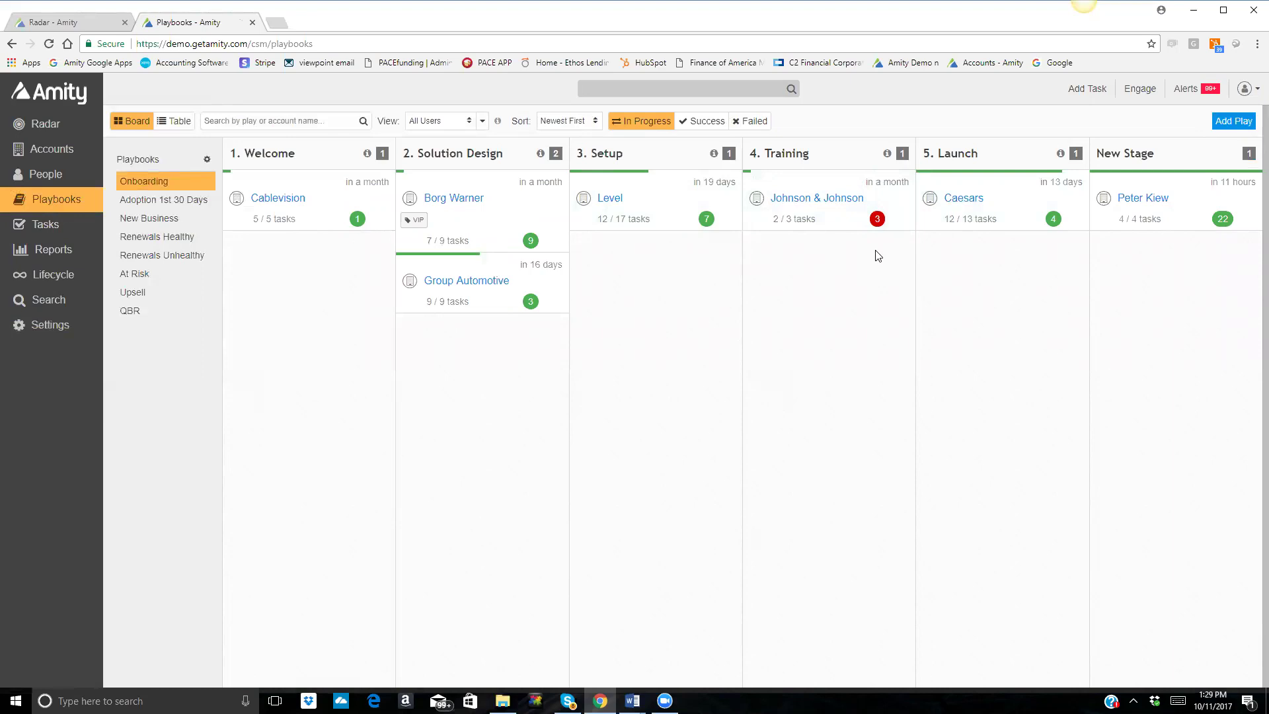
pyautogui.click(52, 153)
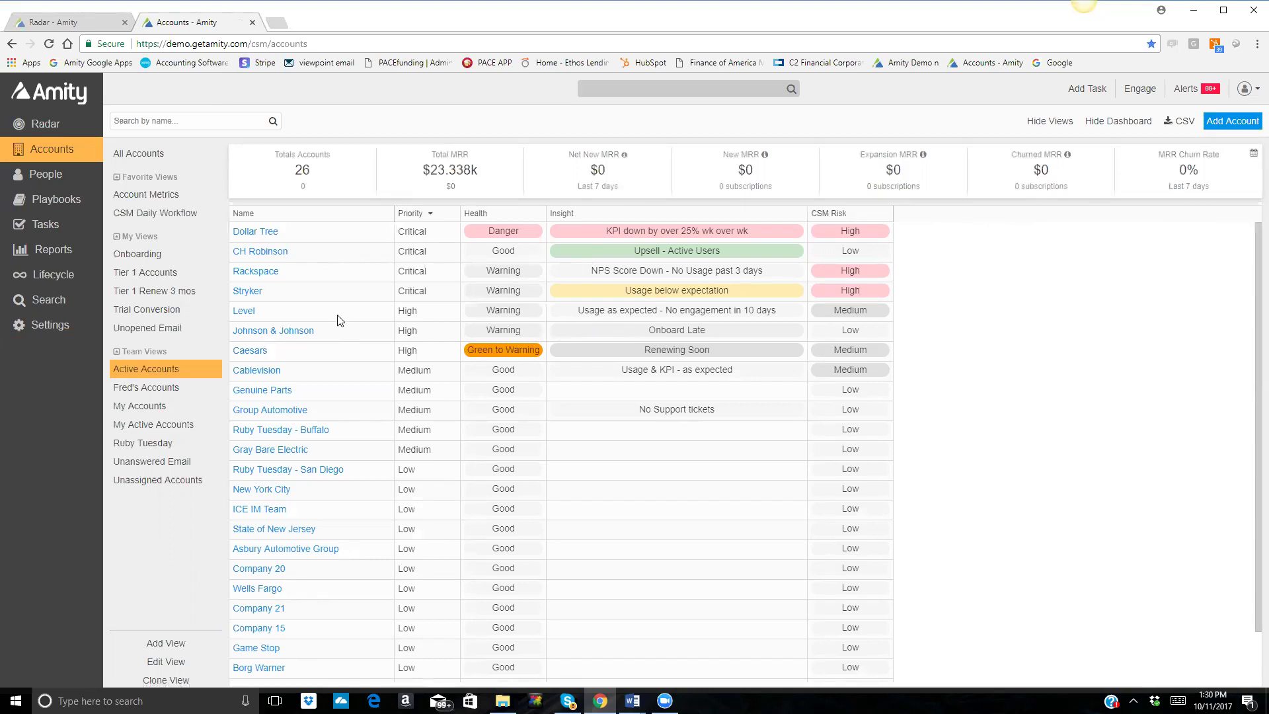
# In the Health insight mapping settings, set the level of the Usage - Low Activity insight to Warning
pyautogui.click(46, 331)
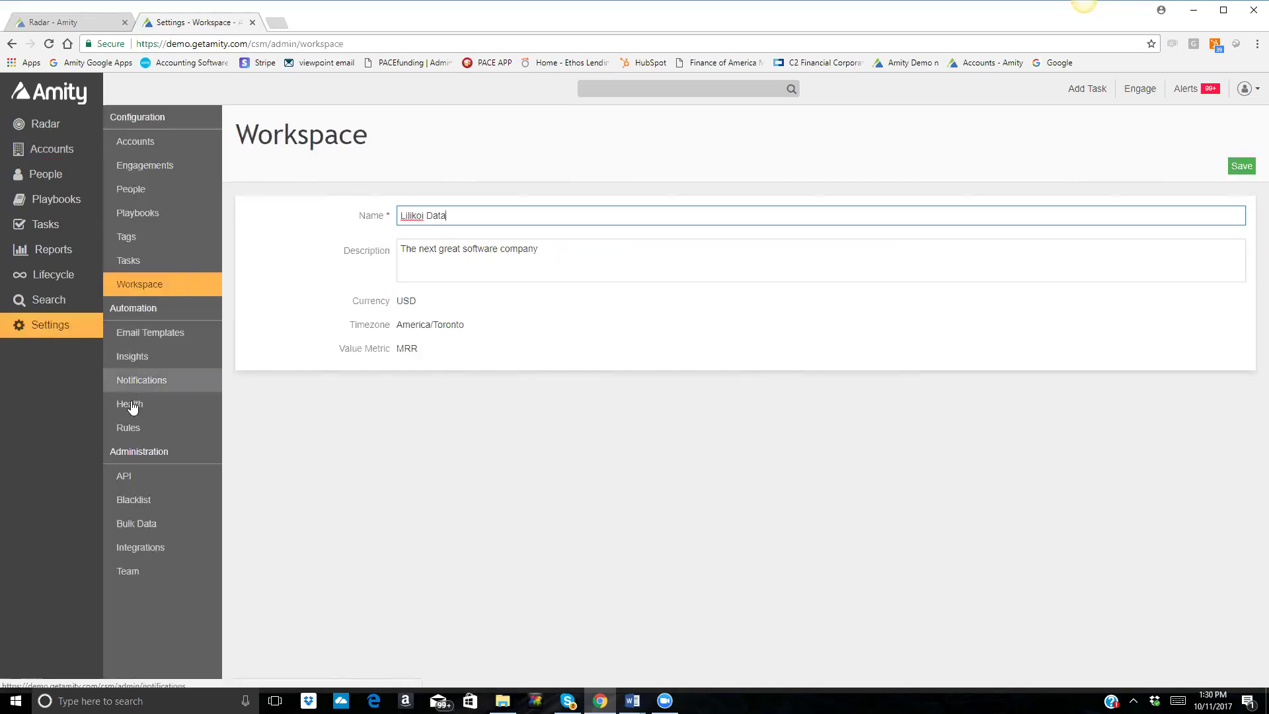
pyautogui.click(128, 430)
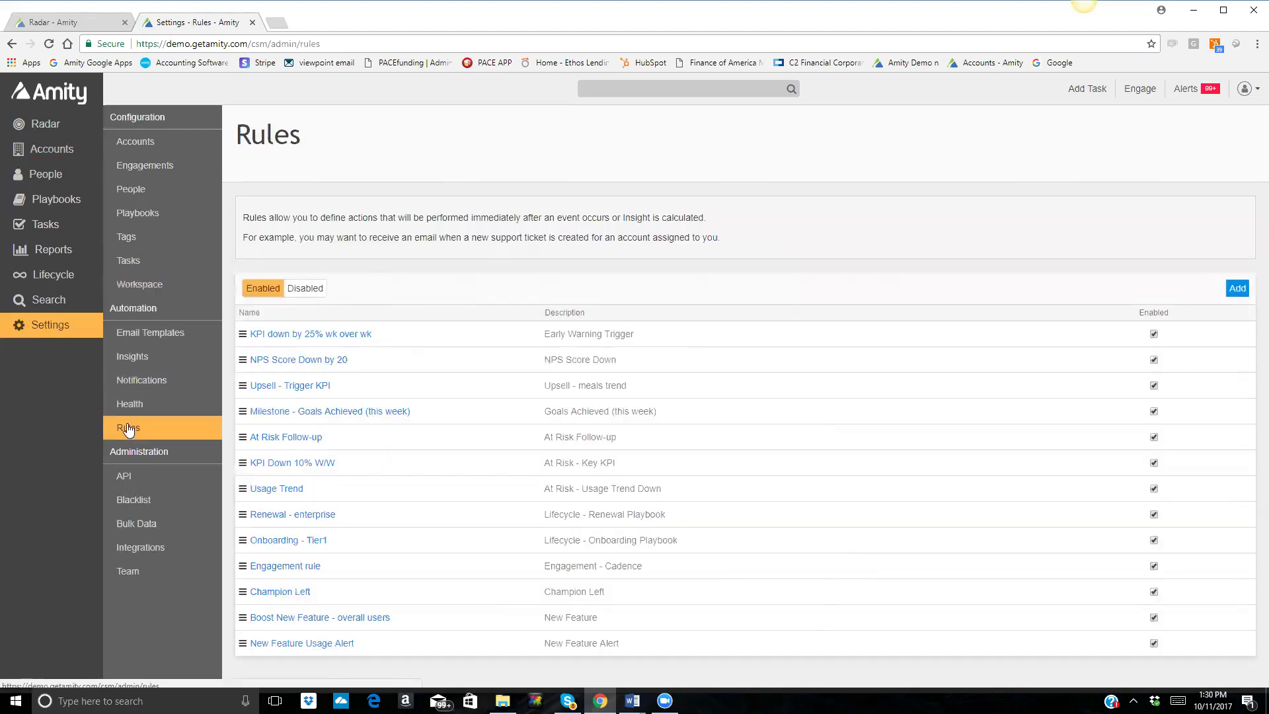
pyautogui.click(129, 403)
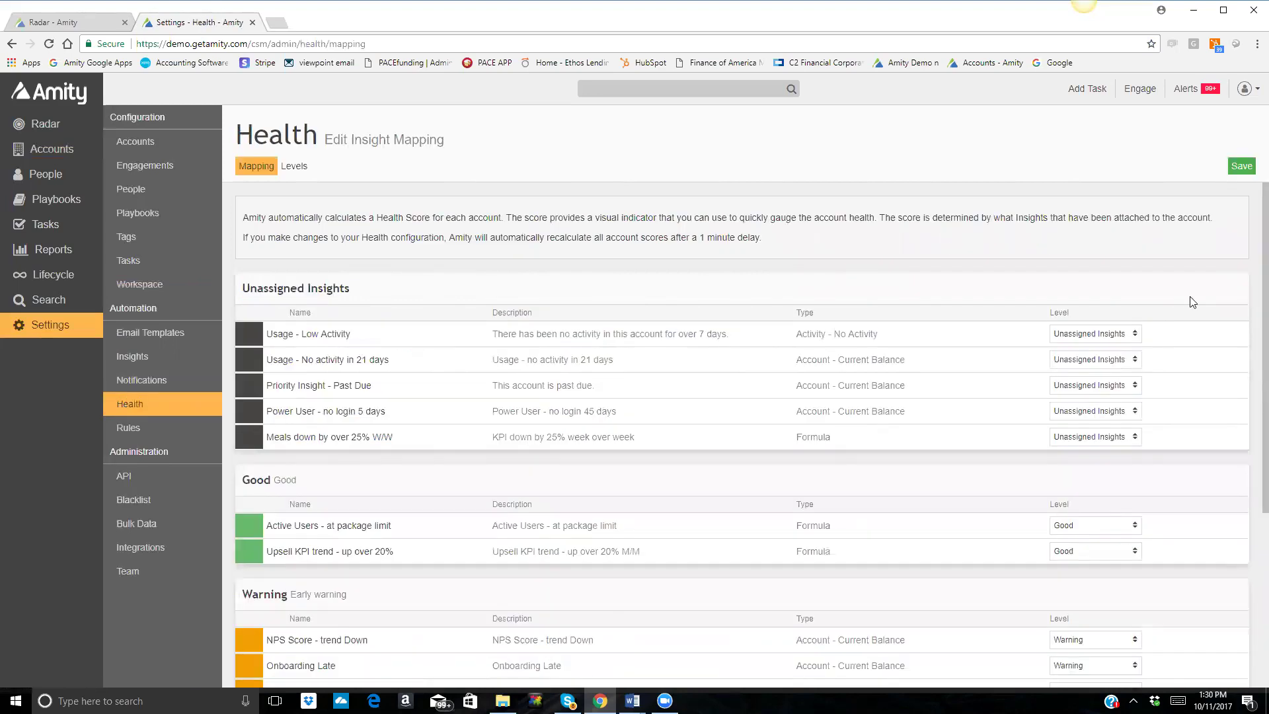
pyautogui.scroll(-1, 1251, 282)
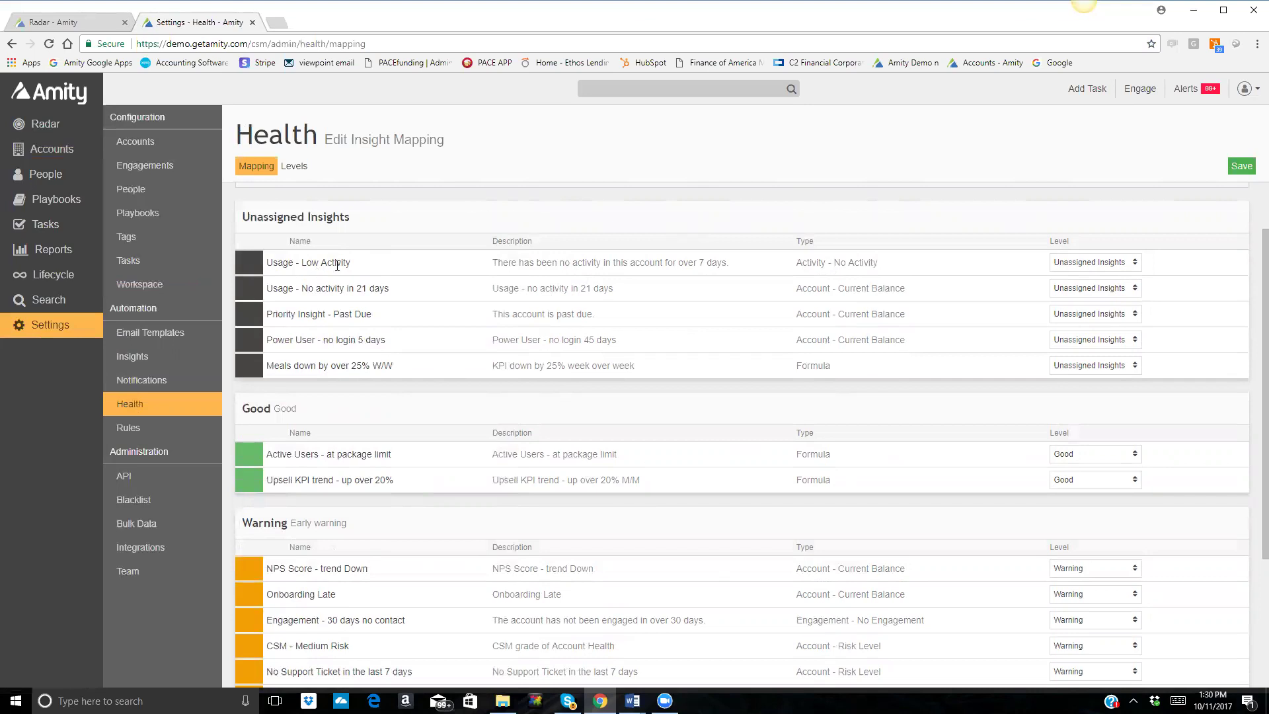
pyautogui.click(1075, 263)
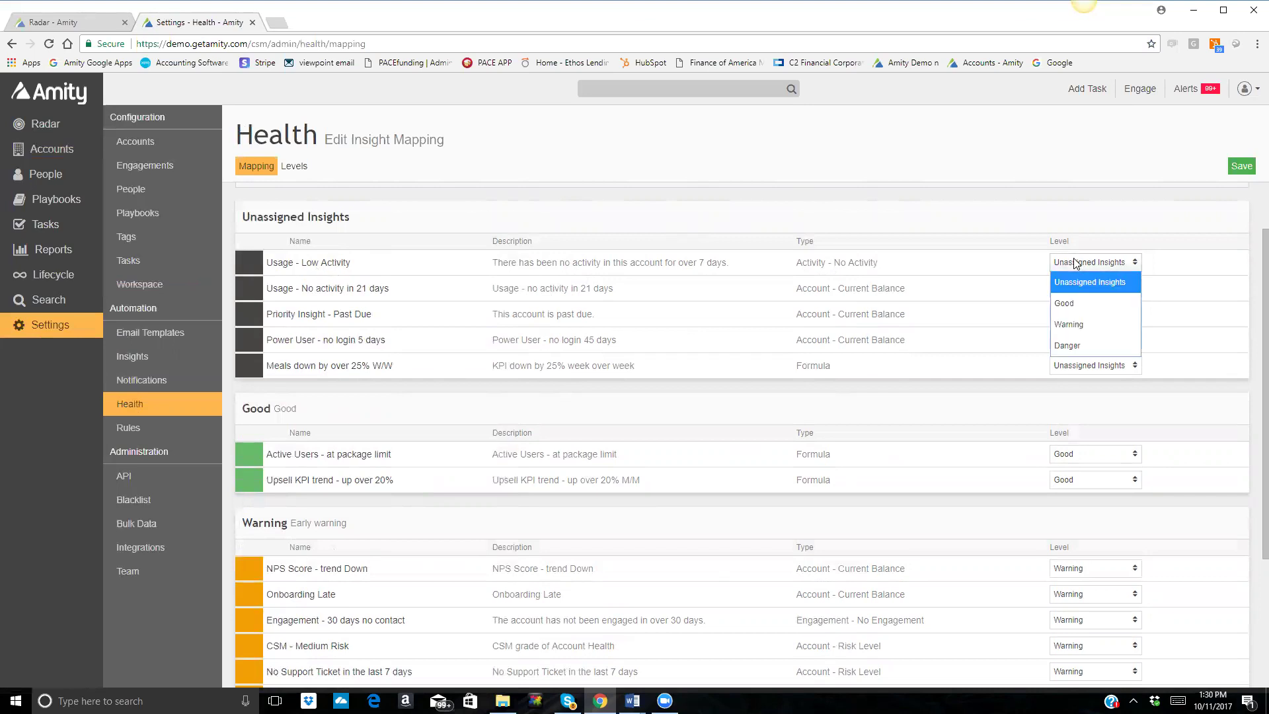
pyautogui.click(1068, 324)
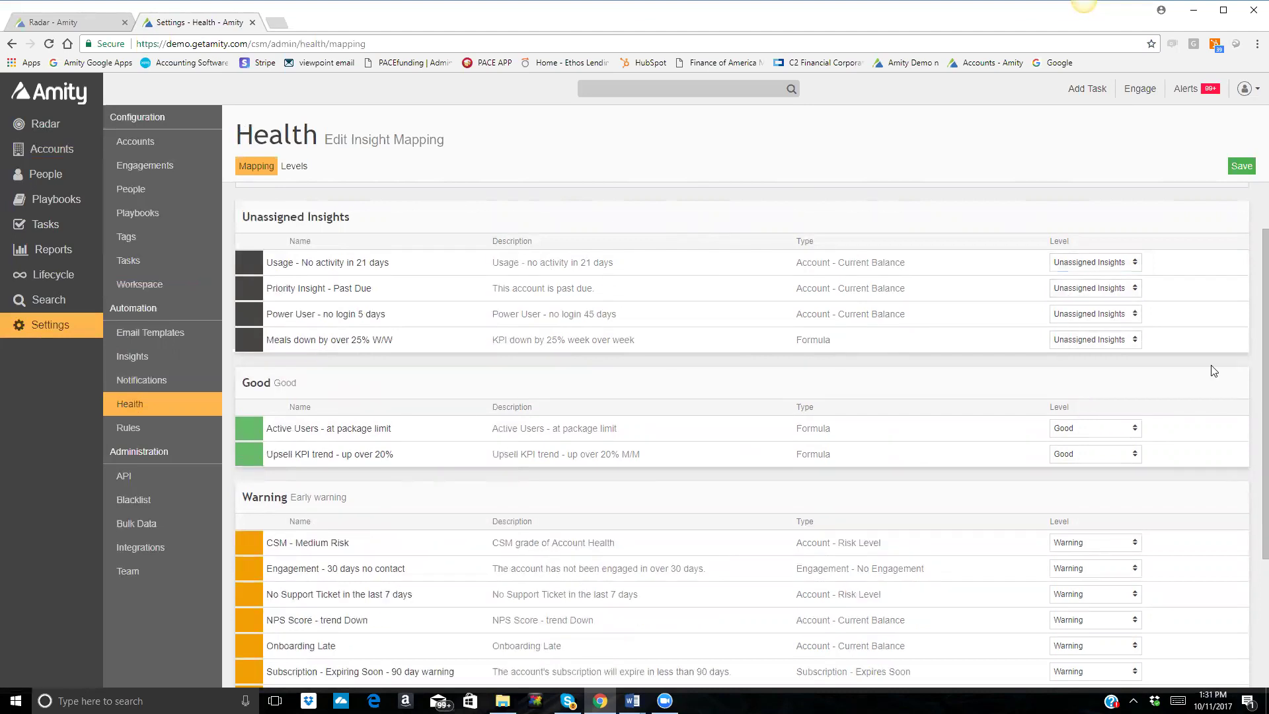
pyautogui.scroll(-1, 1250, 396)
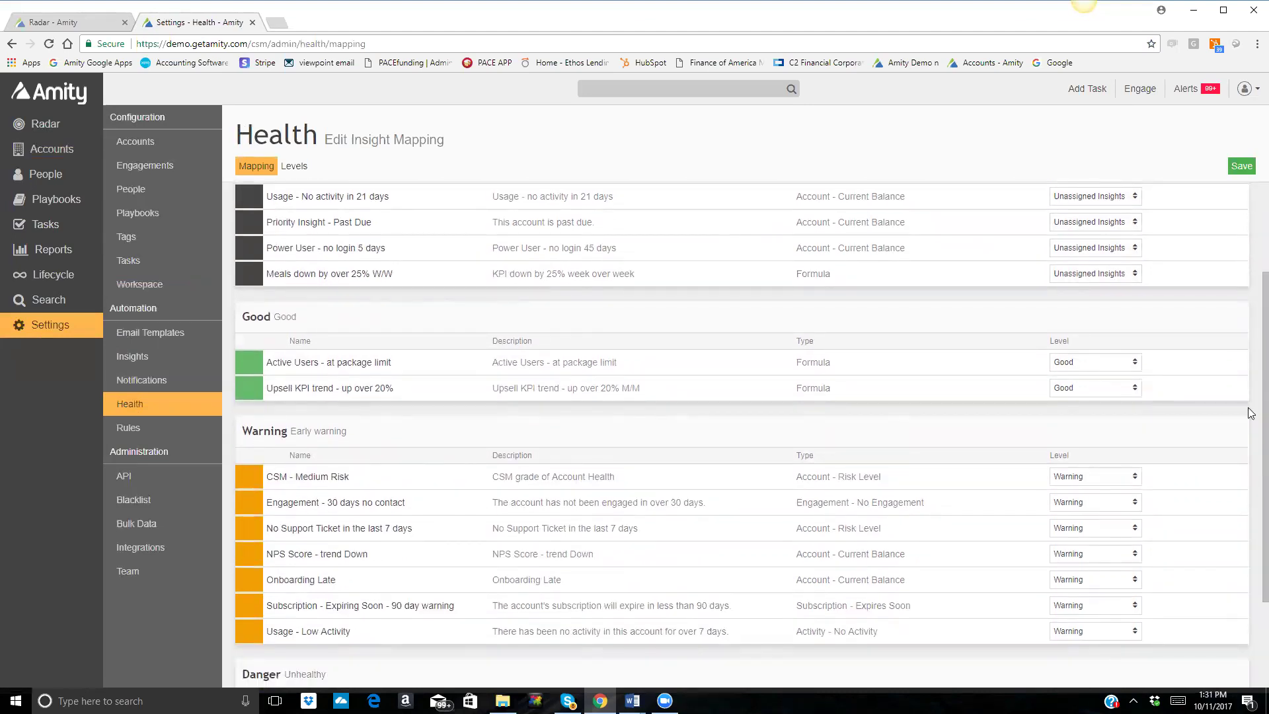